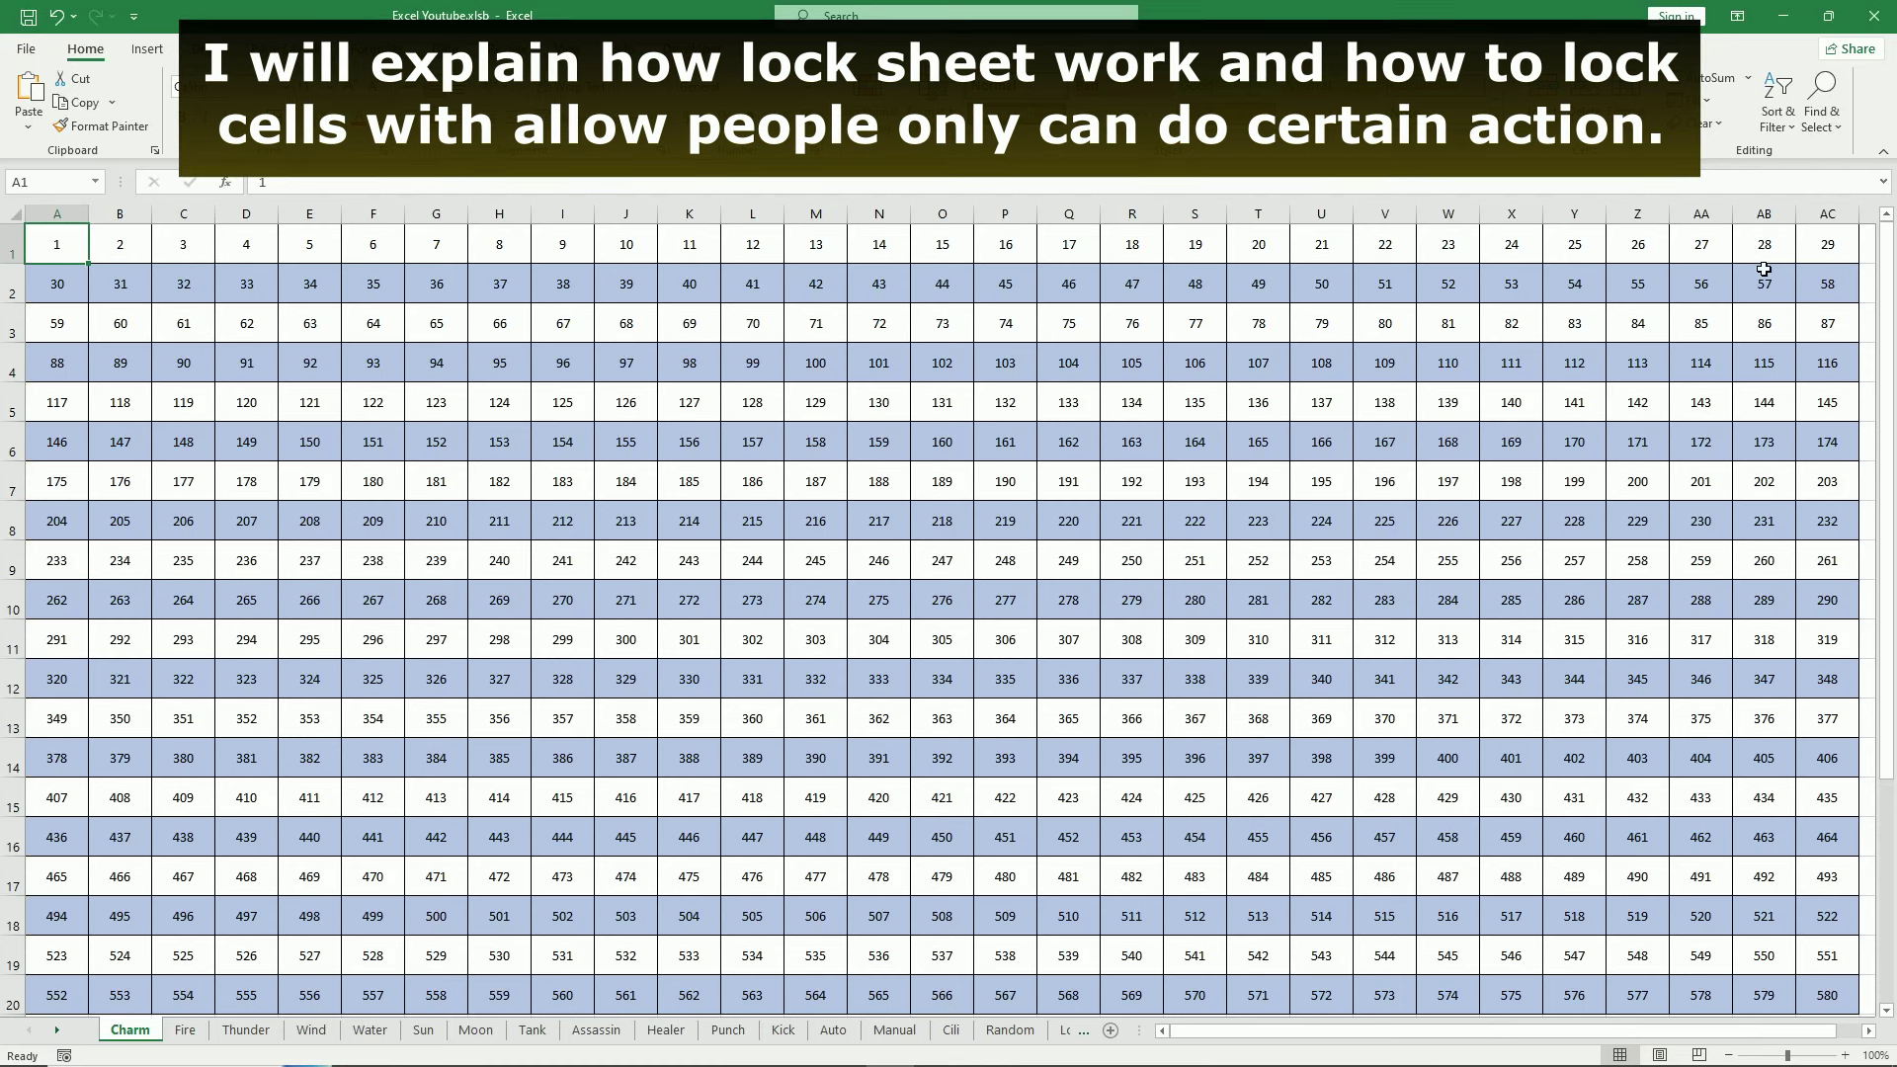
# - Select the numbered grid A1:AC20 on the Charm sheet, starting from AC1
pyautogui.click(1810, 247)
pyautogui.moveTo(1814, 247)
pyautogui.mouseDown()
pyautogui.moveTo(65, 958)
pyautogui.moveTo(44, 986)
pyautogui.mouseUp()
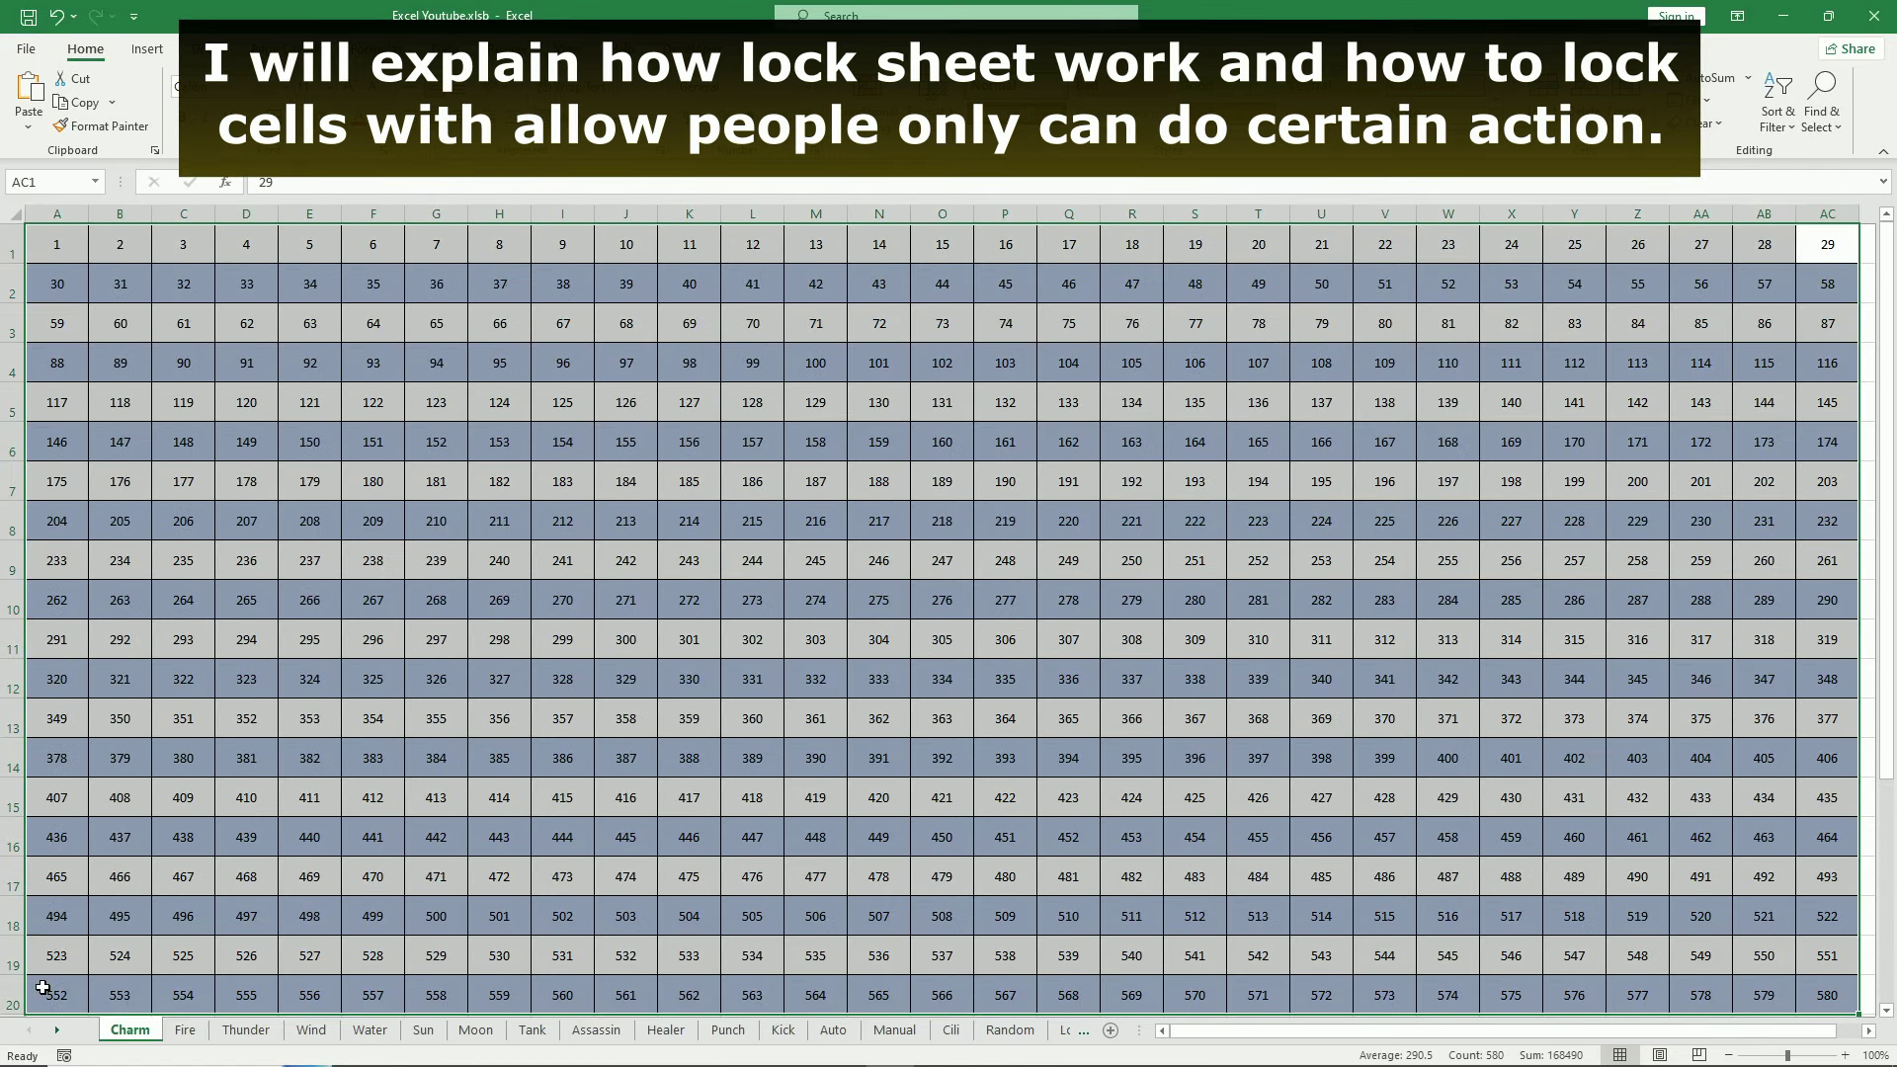
# - Confirm Locked is ticked in Format Cells Protection for all of A1:AC20, then return to A1
pyautogui.rightClick(798, 303)
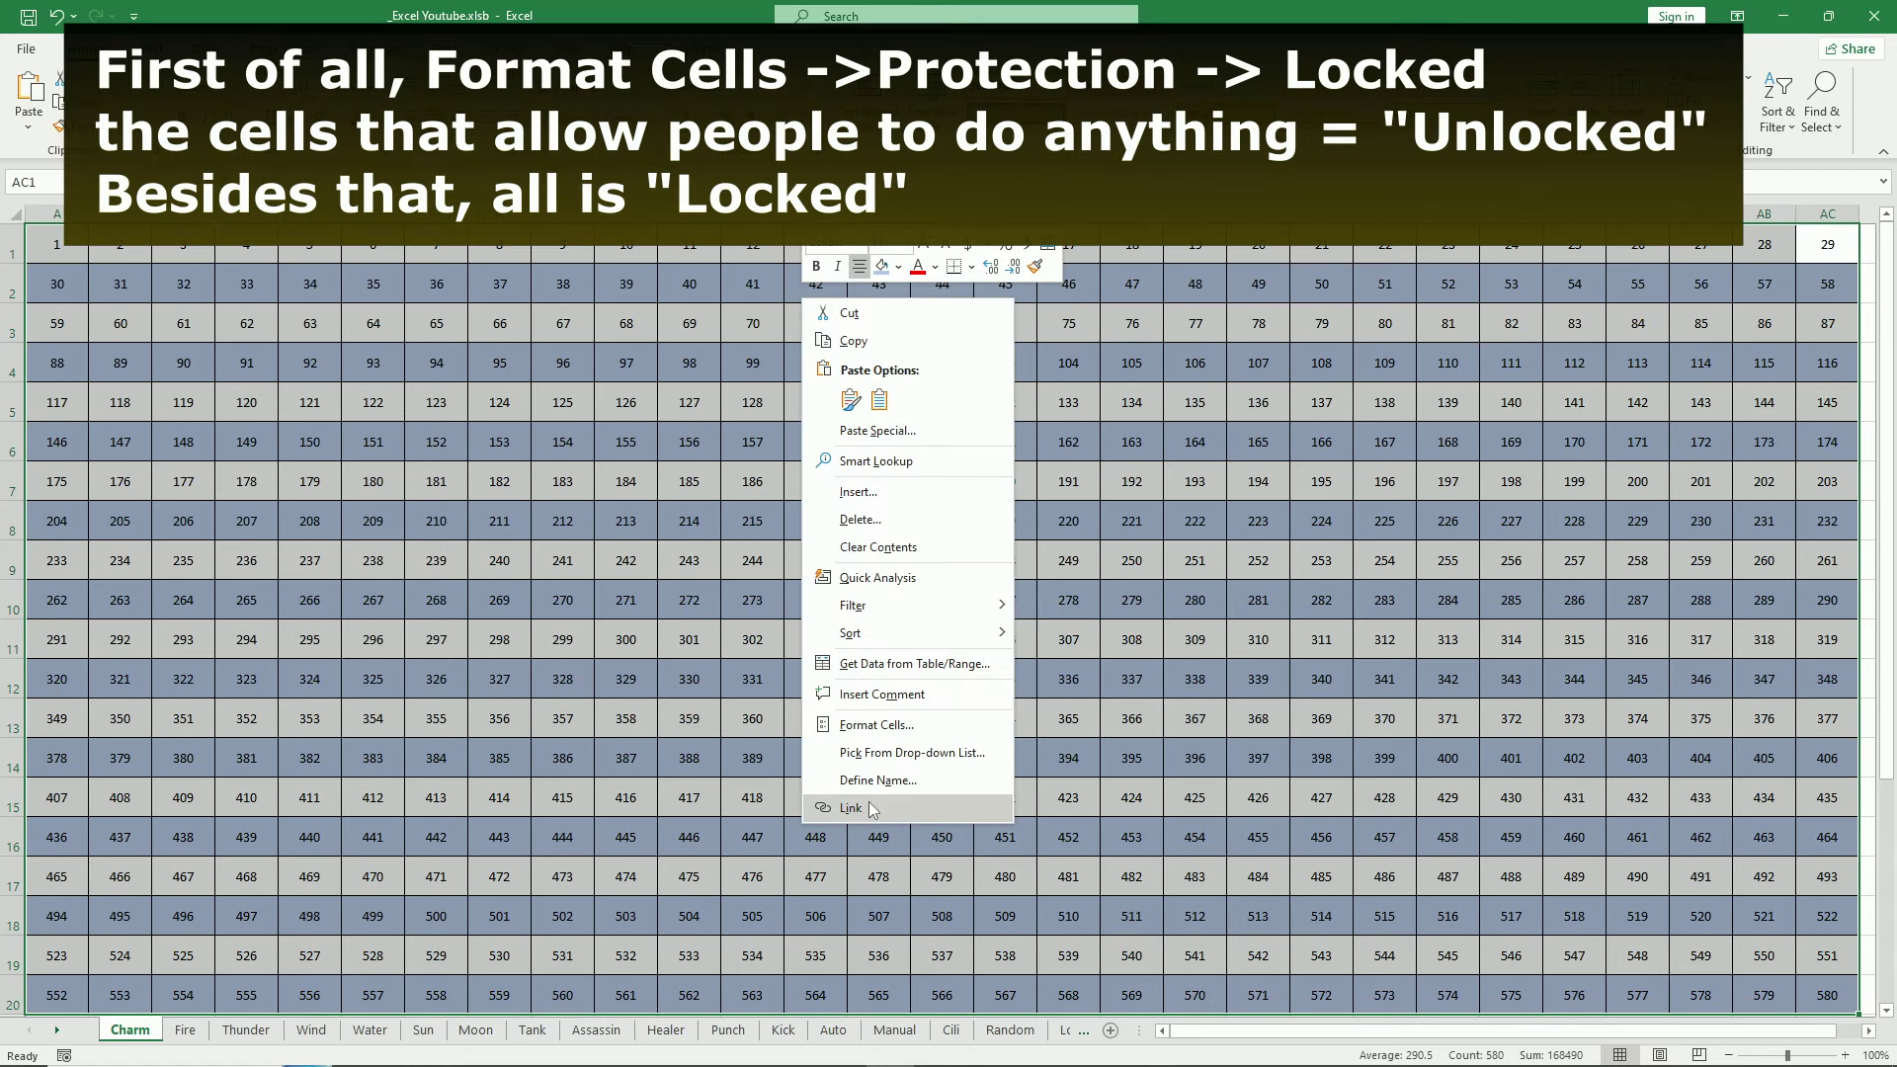
pyautogui.click(885, 725)
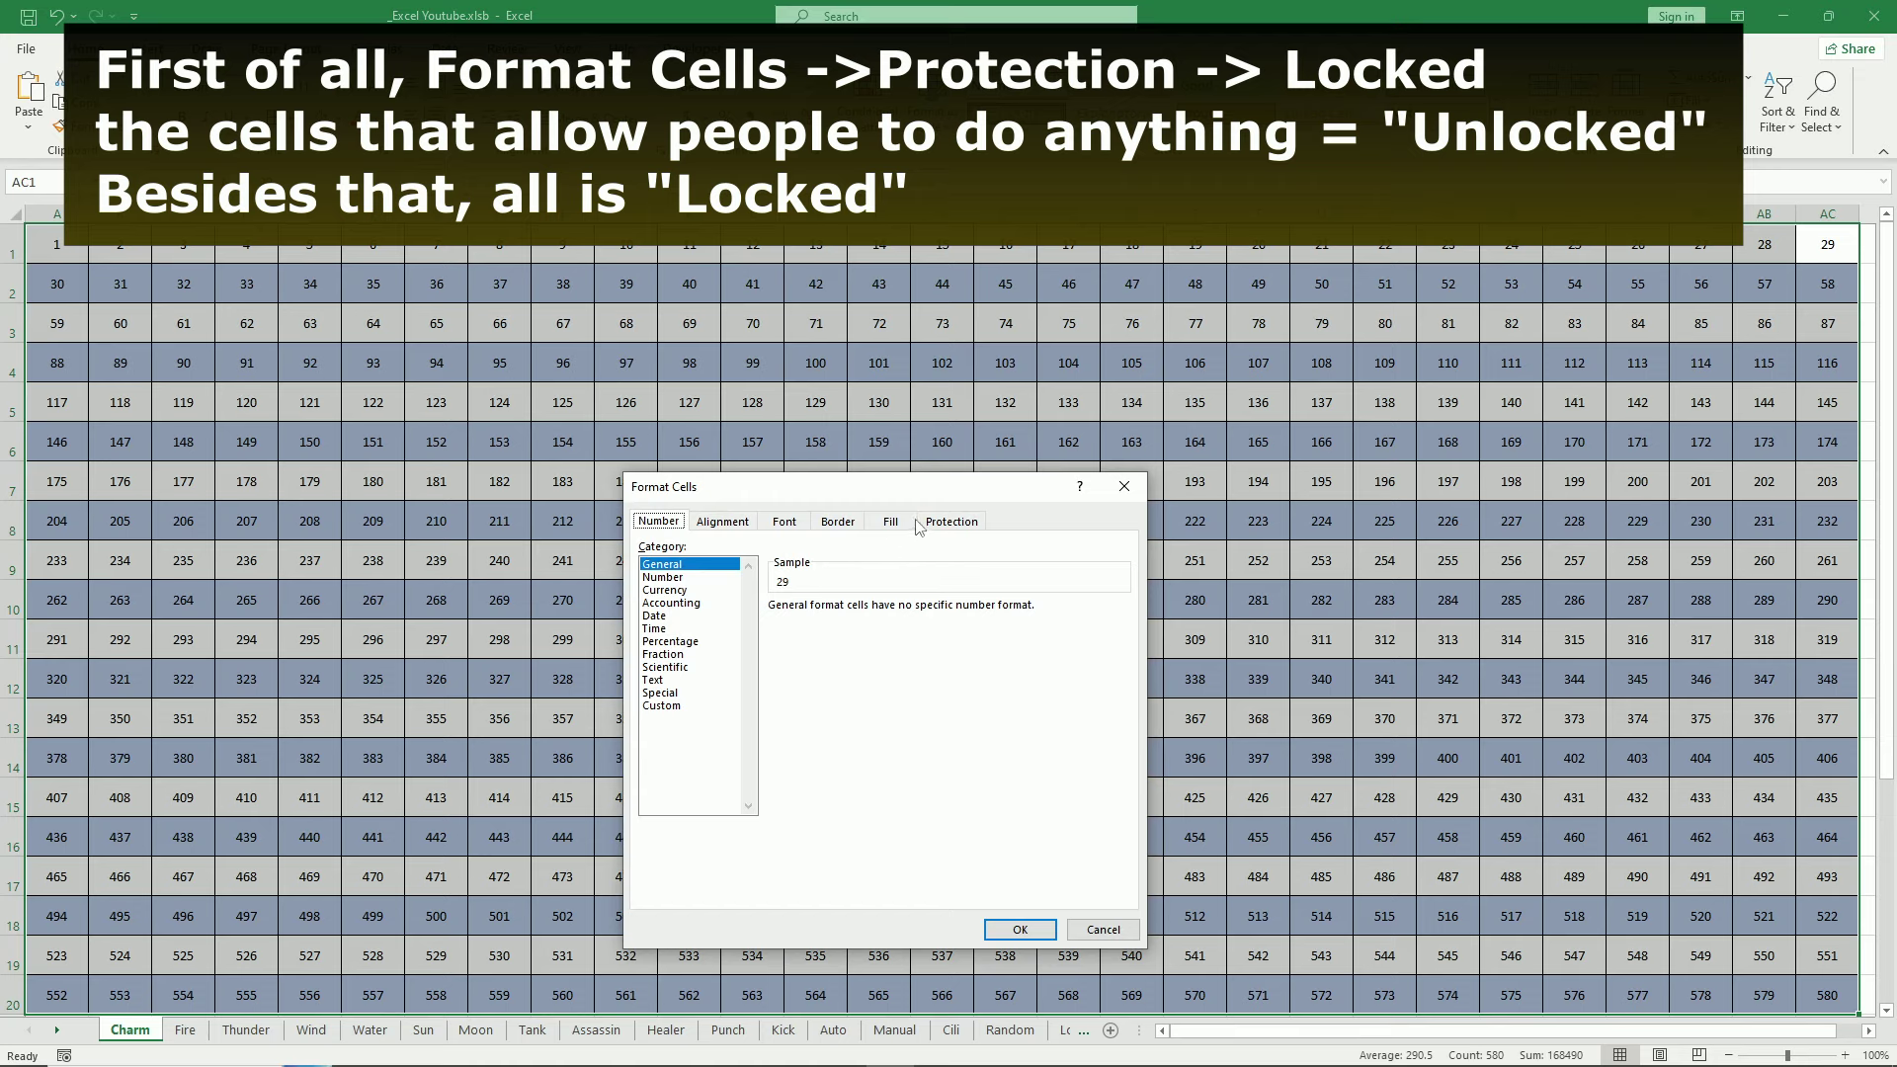
pyautogui.click(946, 523)
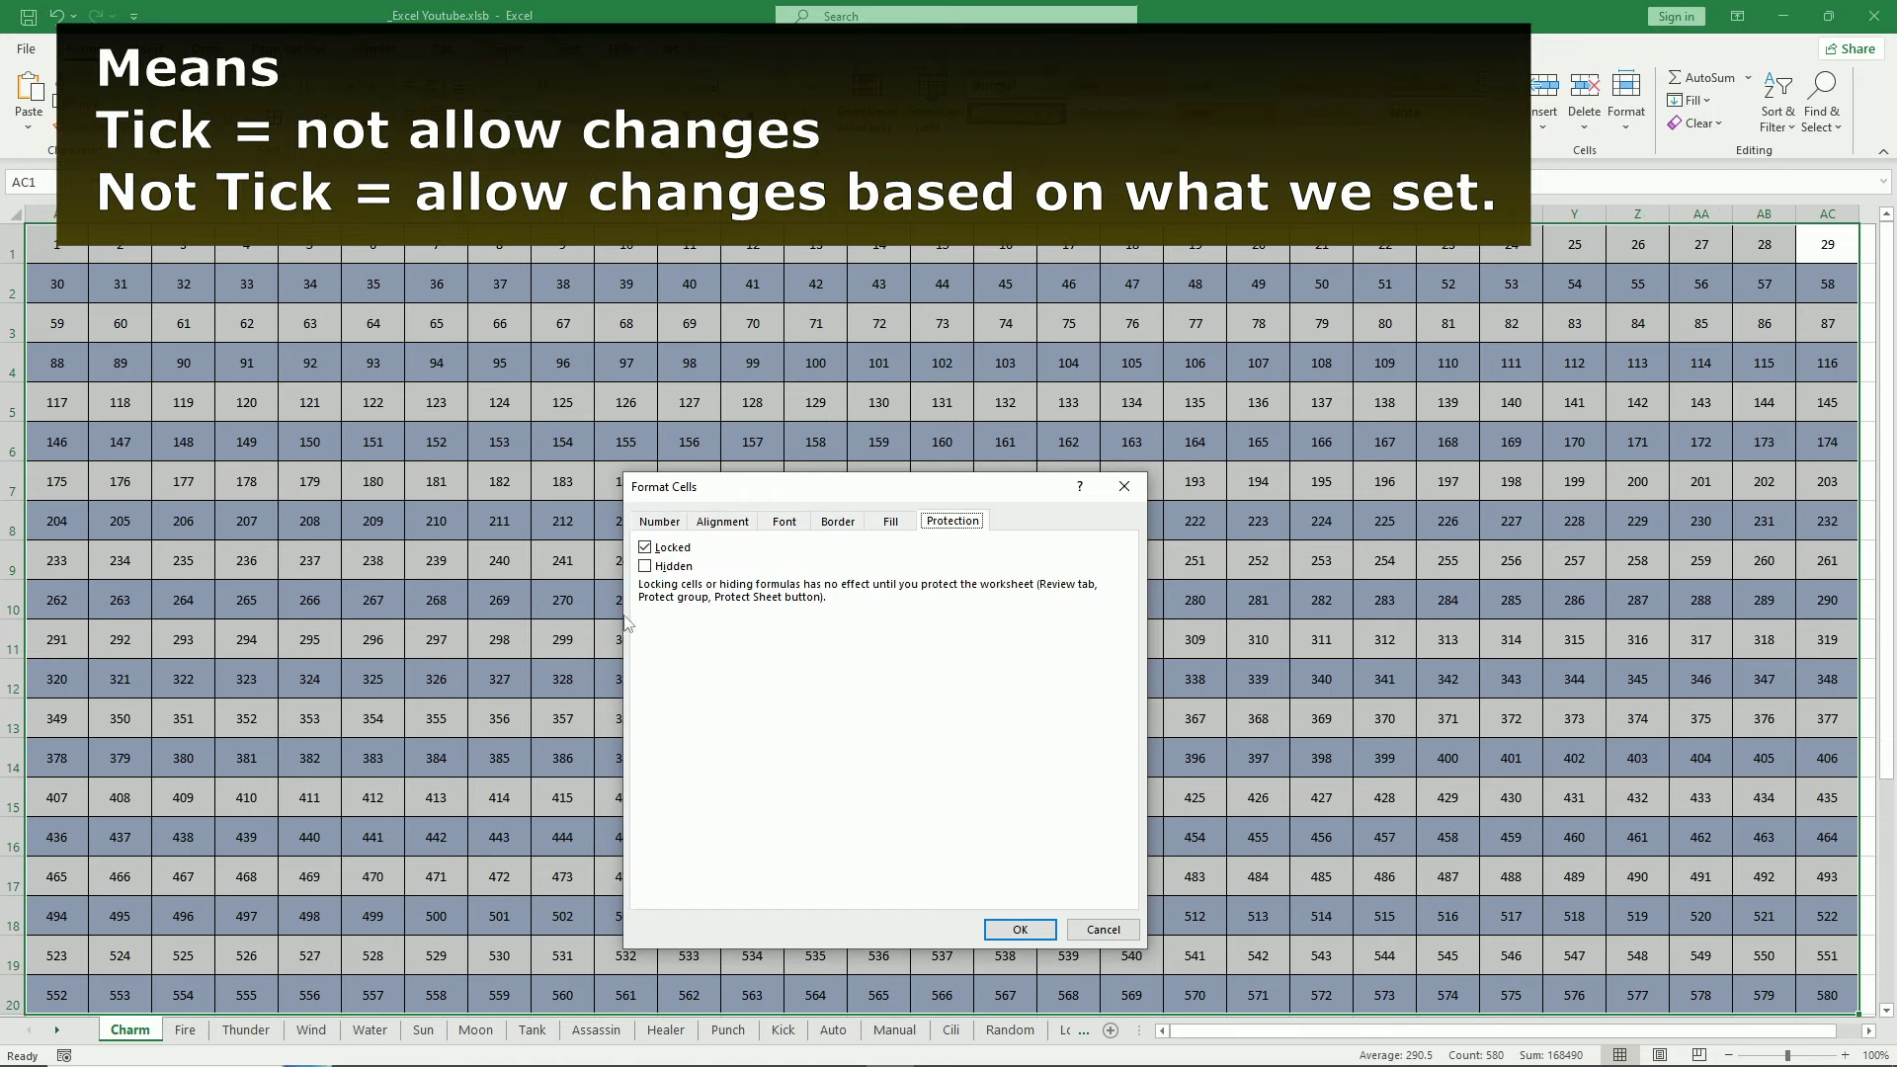
pyautogui.click(677, 550)
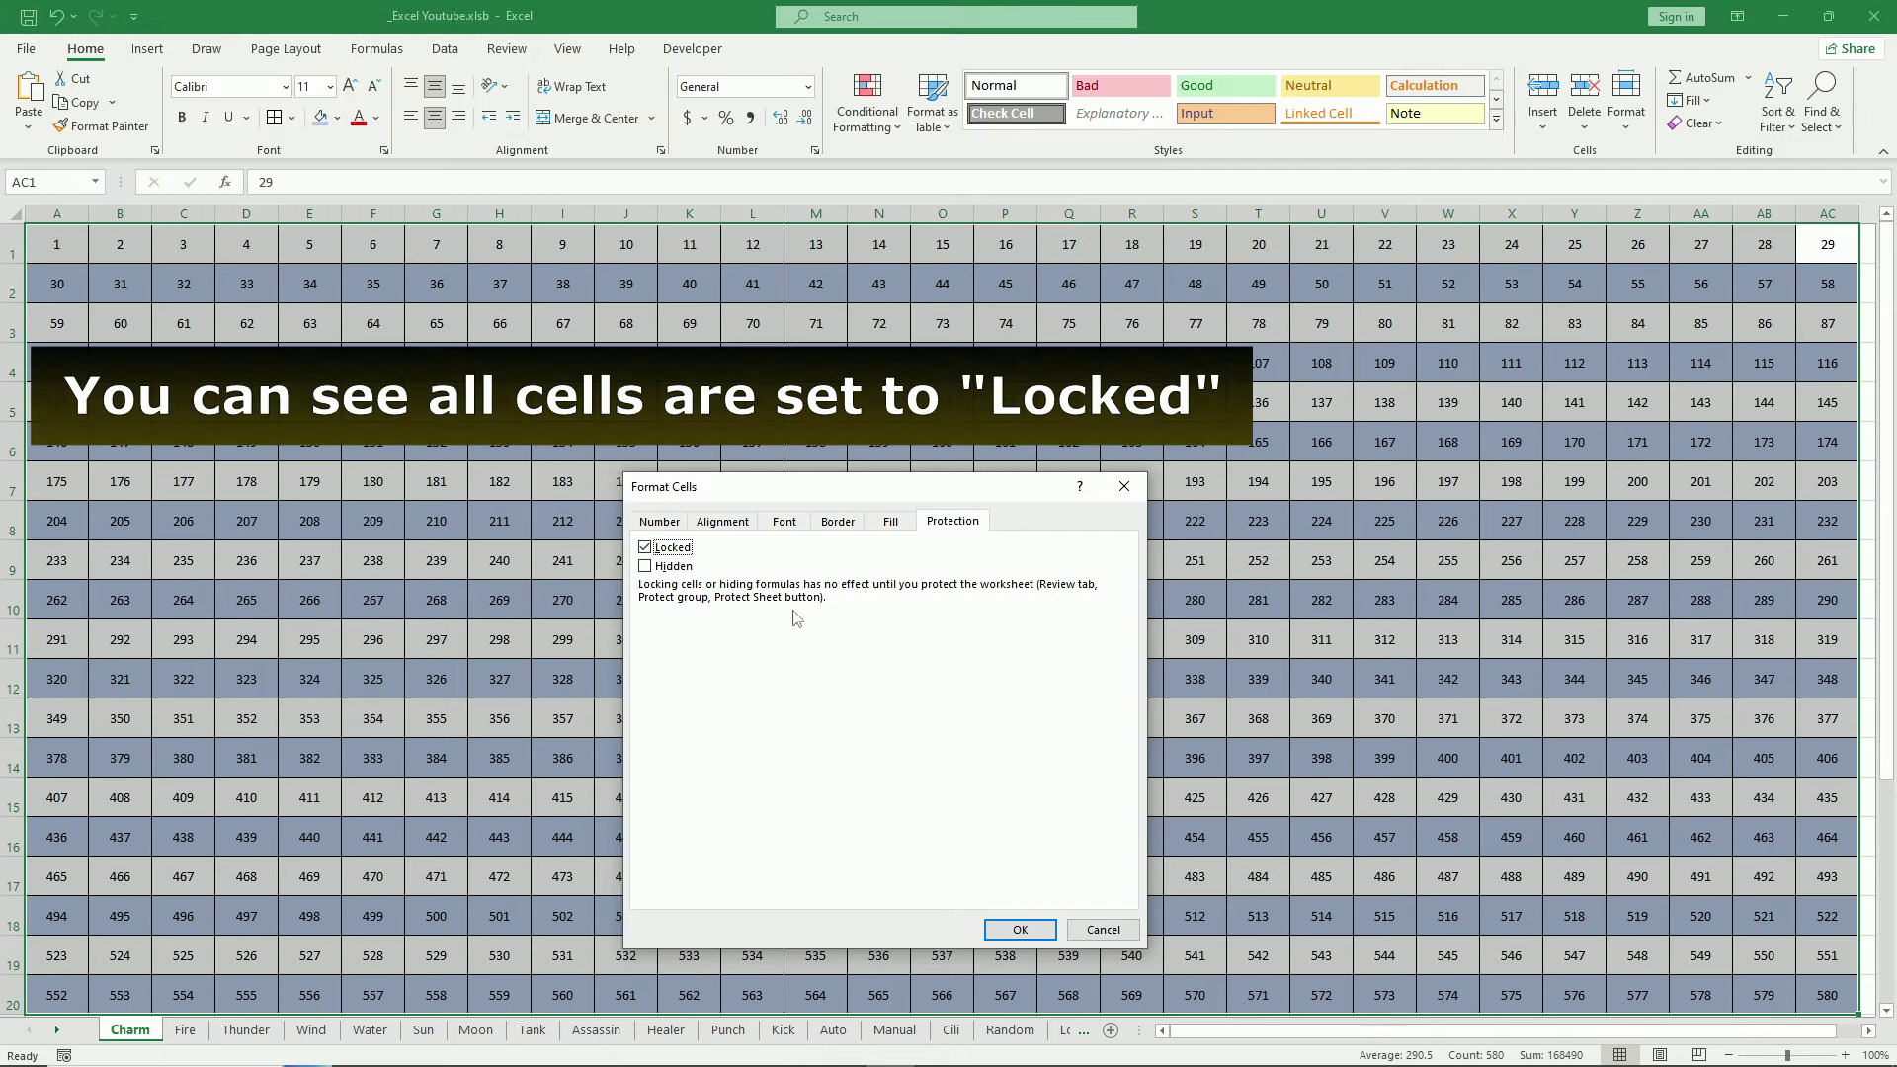
pyautogui.click(1016, 927)
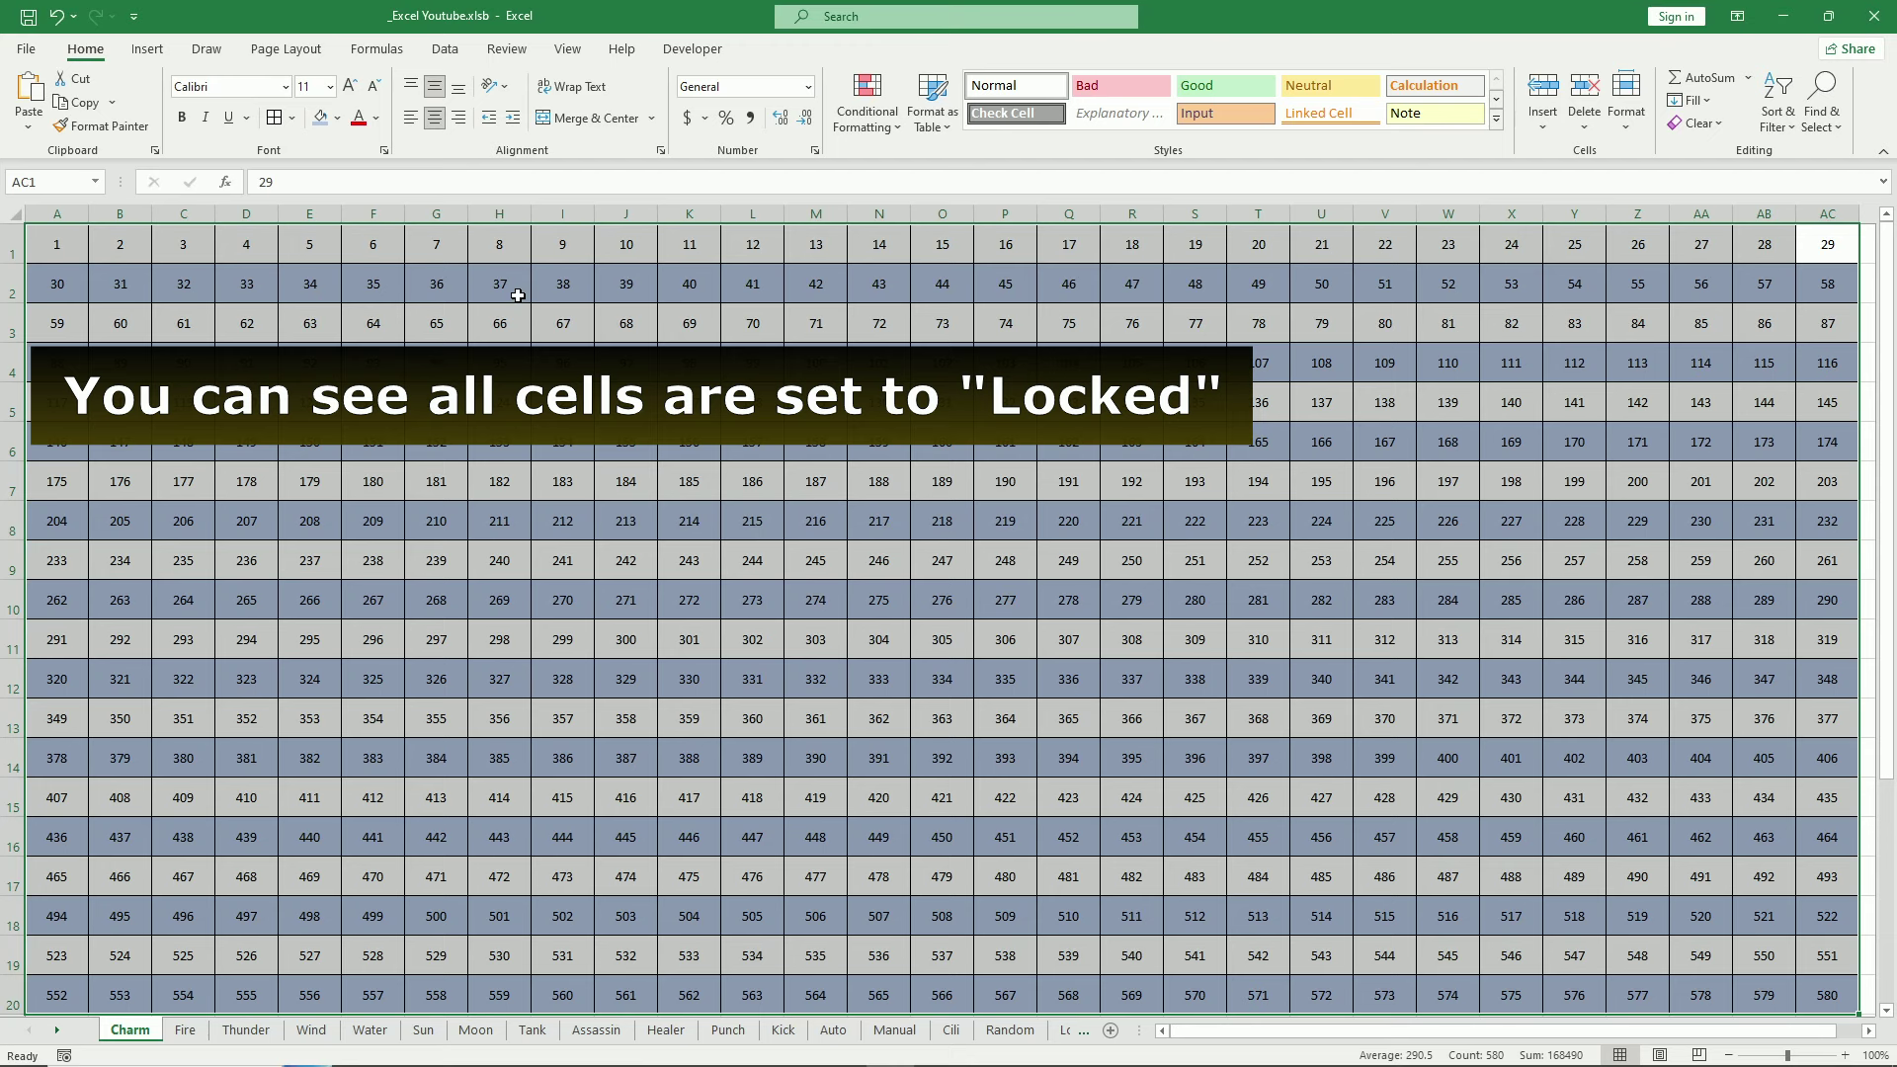
pyautogui.click(67, 240)
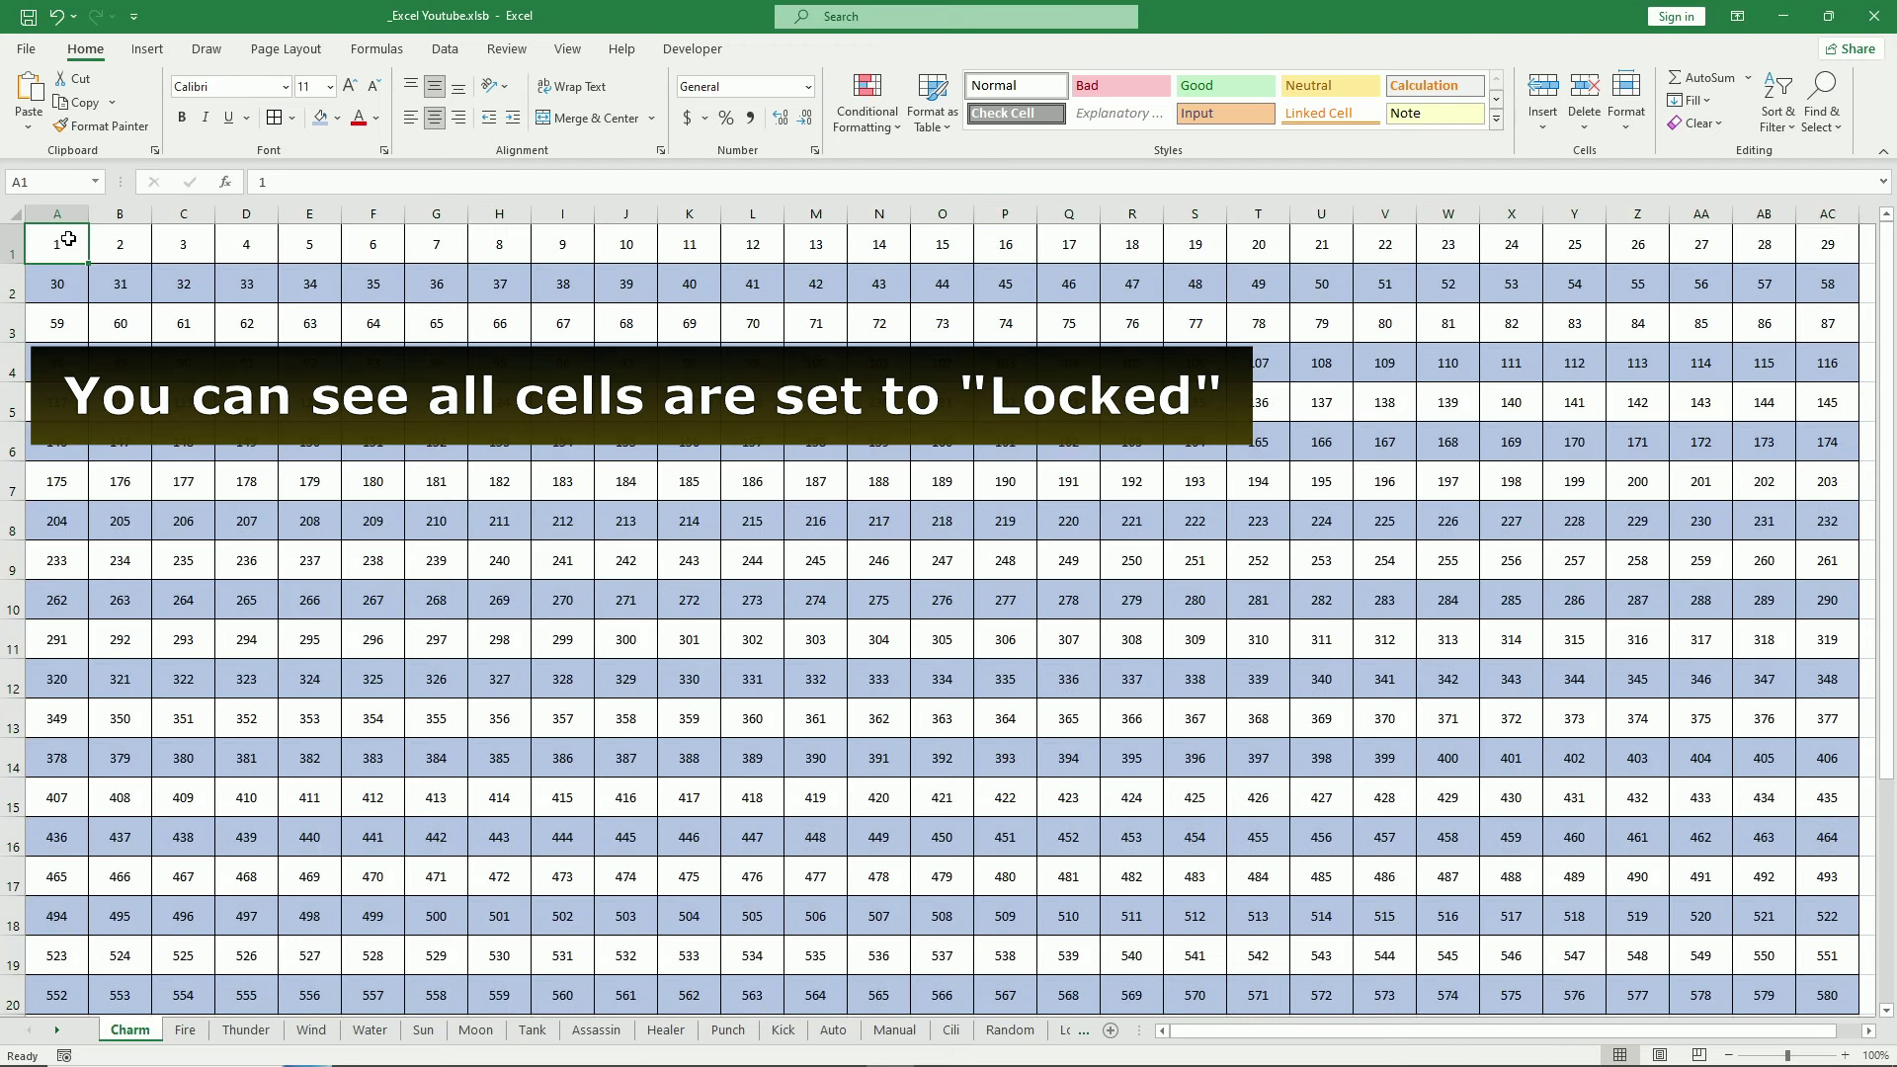
# - Protect the Charm sheet with all permissions unticked, including Select locked cells and Select unlocked cells
pyautogui.click(506, 50)
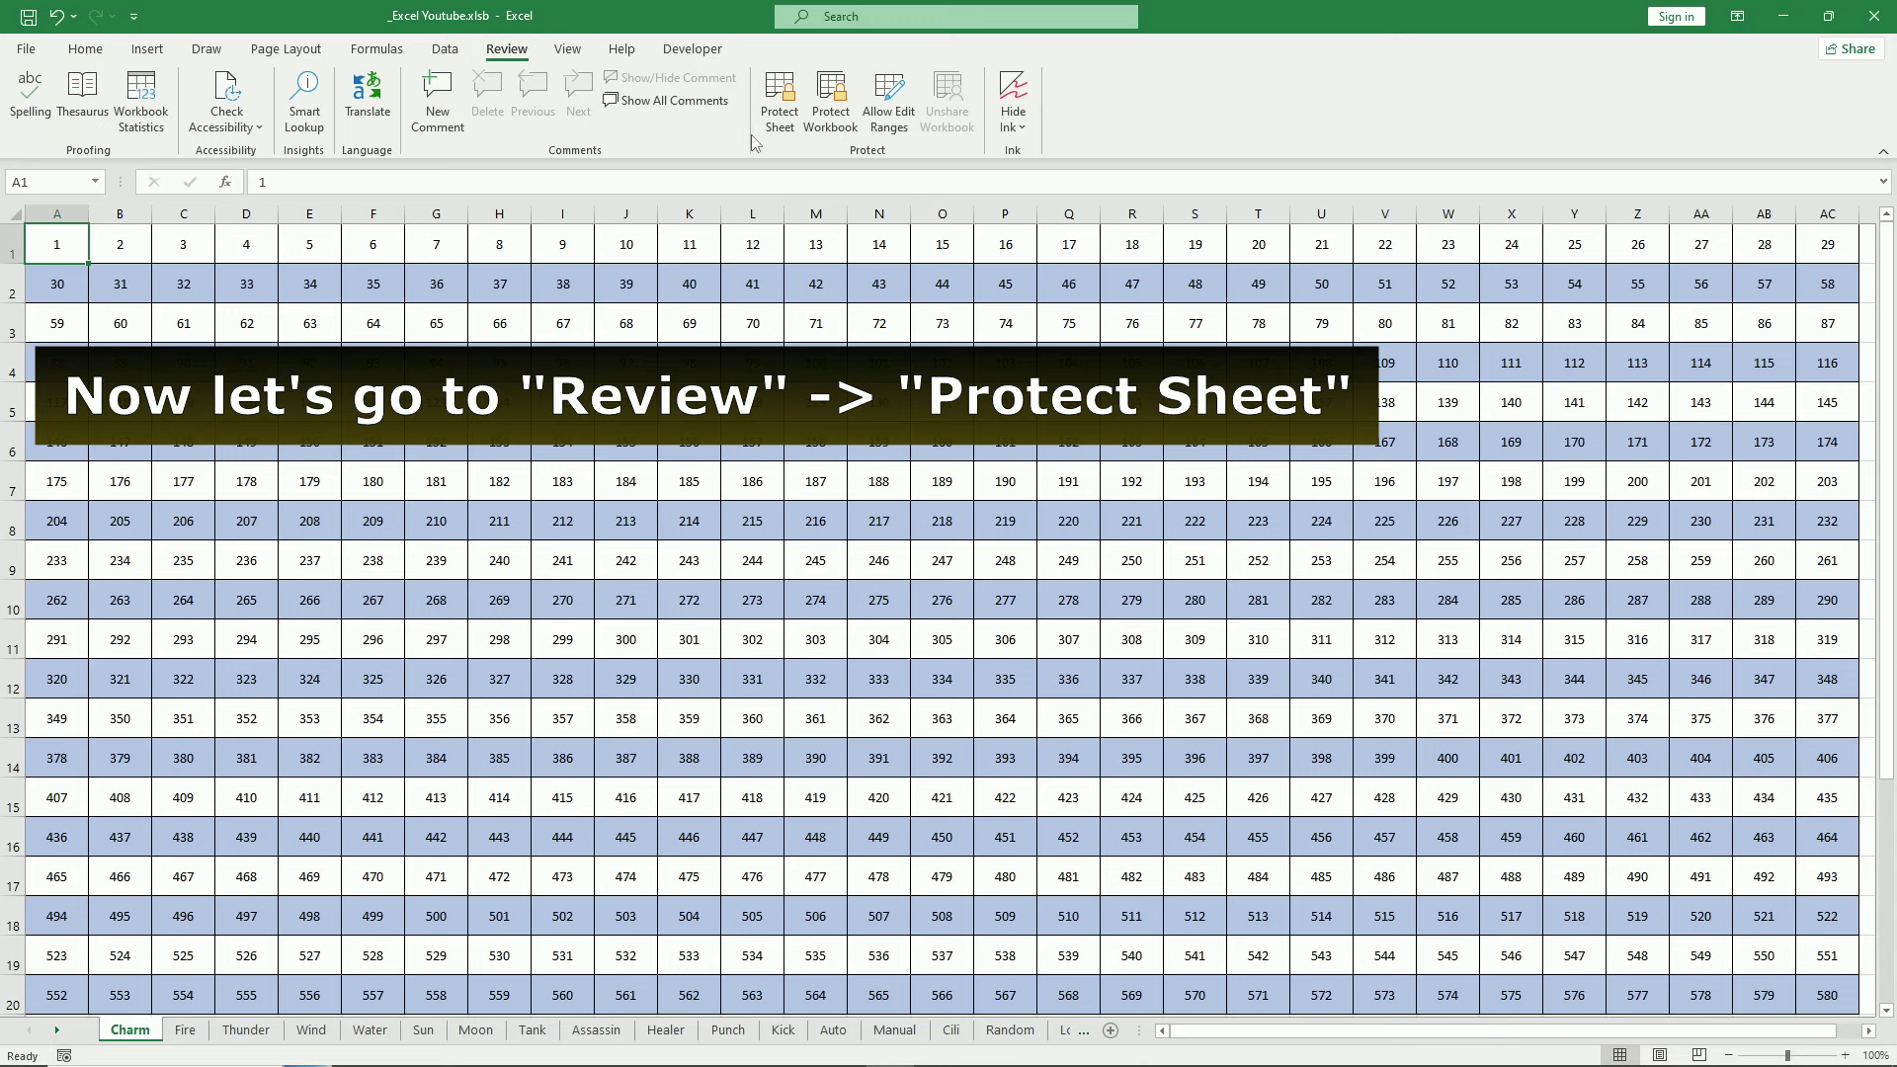
pyautogui.click(779, 117)
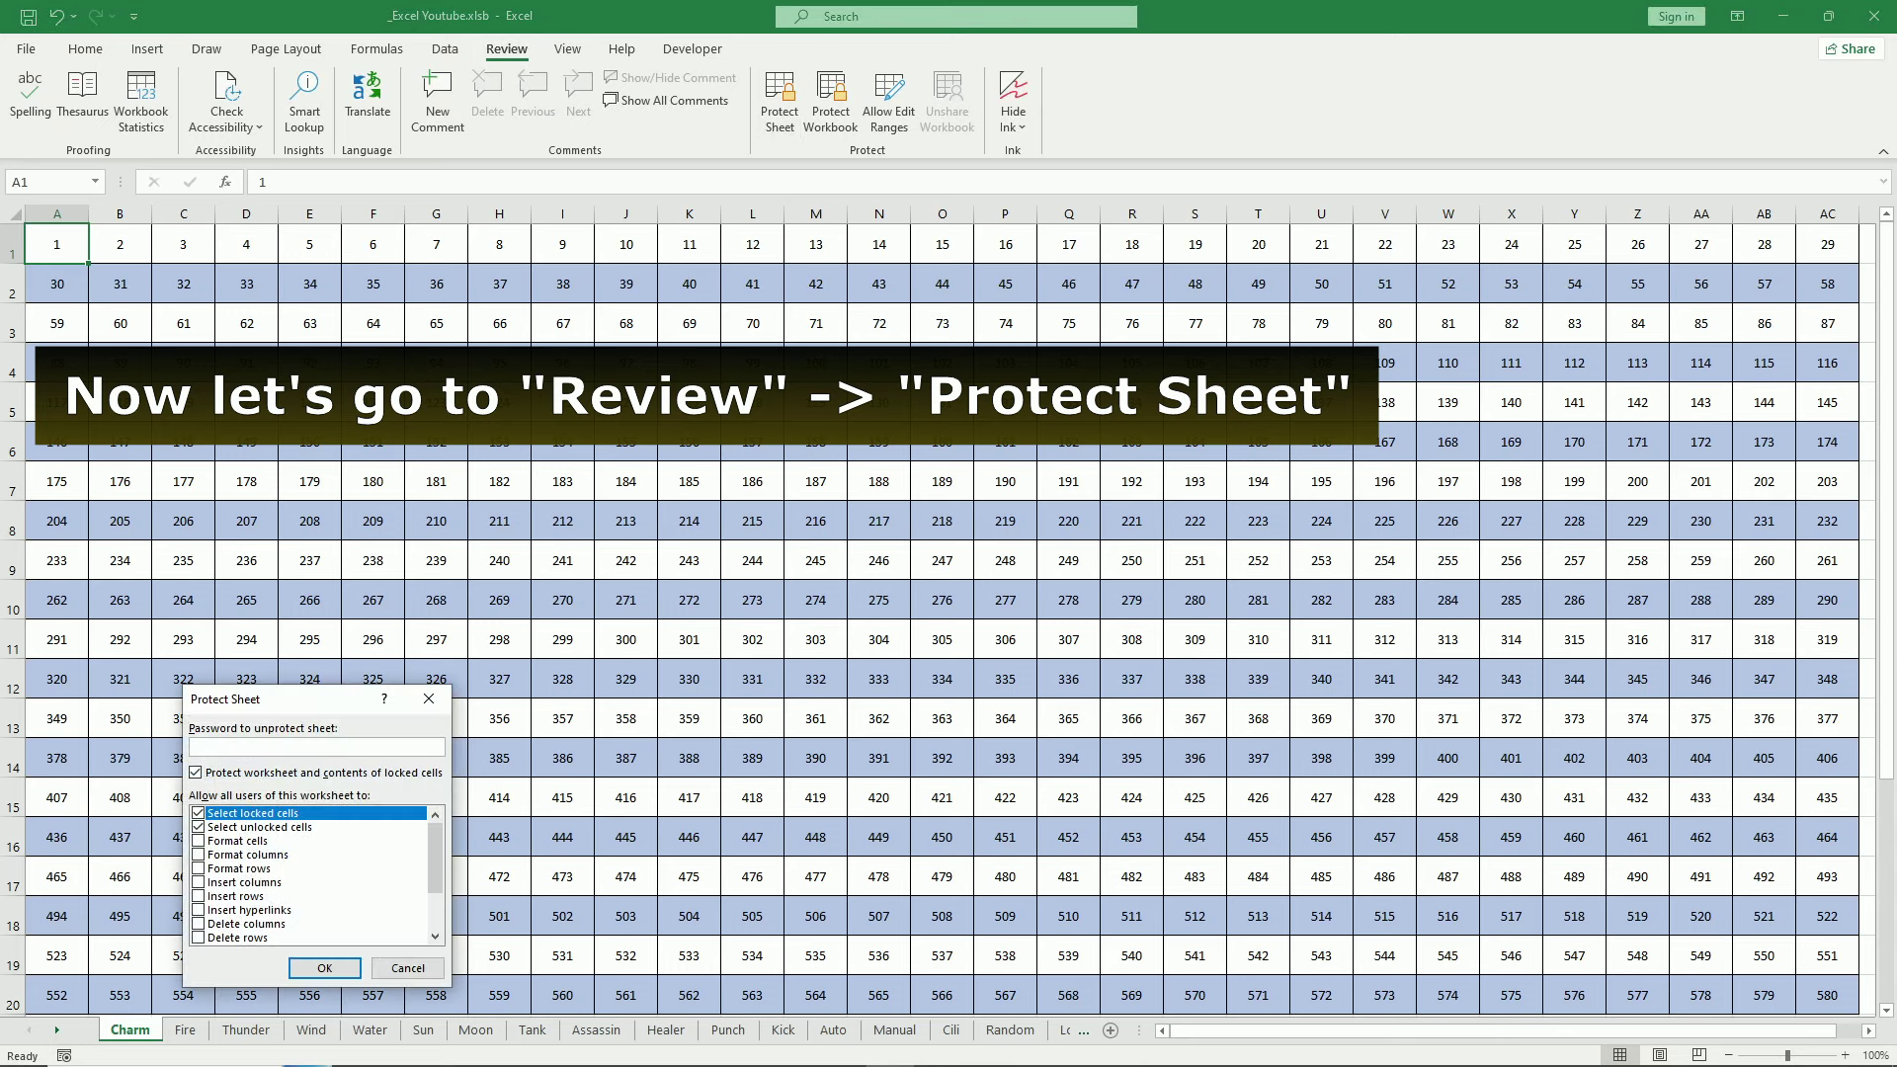
pyautogui.moveTo(319, 703); pyautogui.dragTo(837, 222)
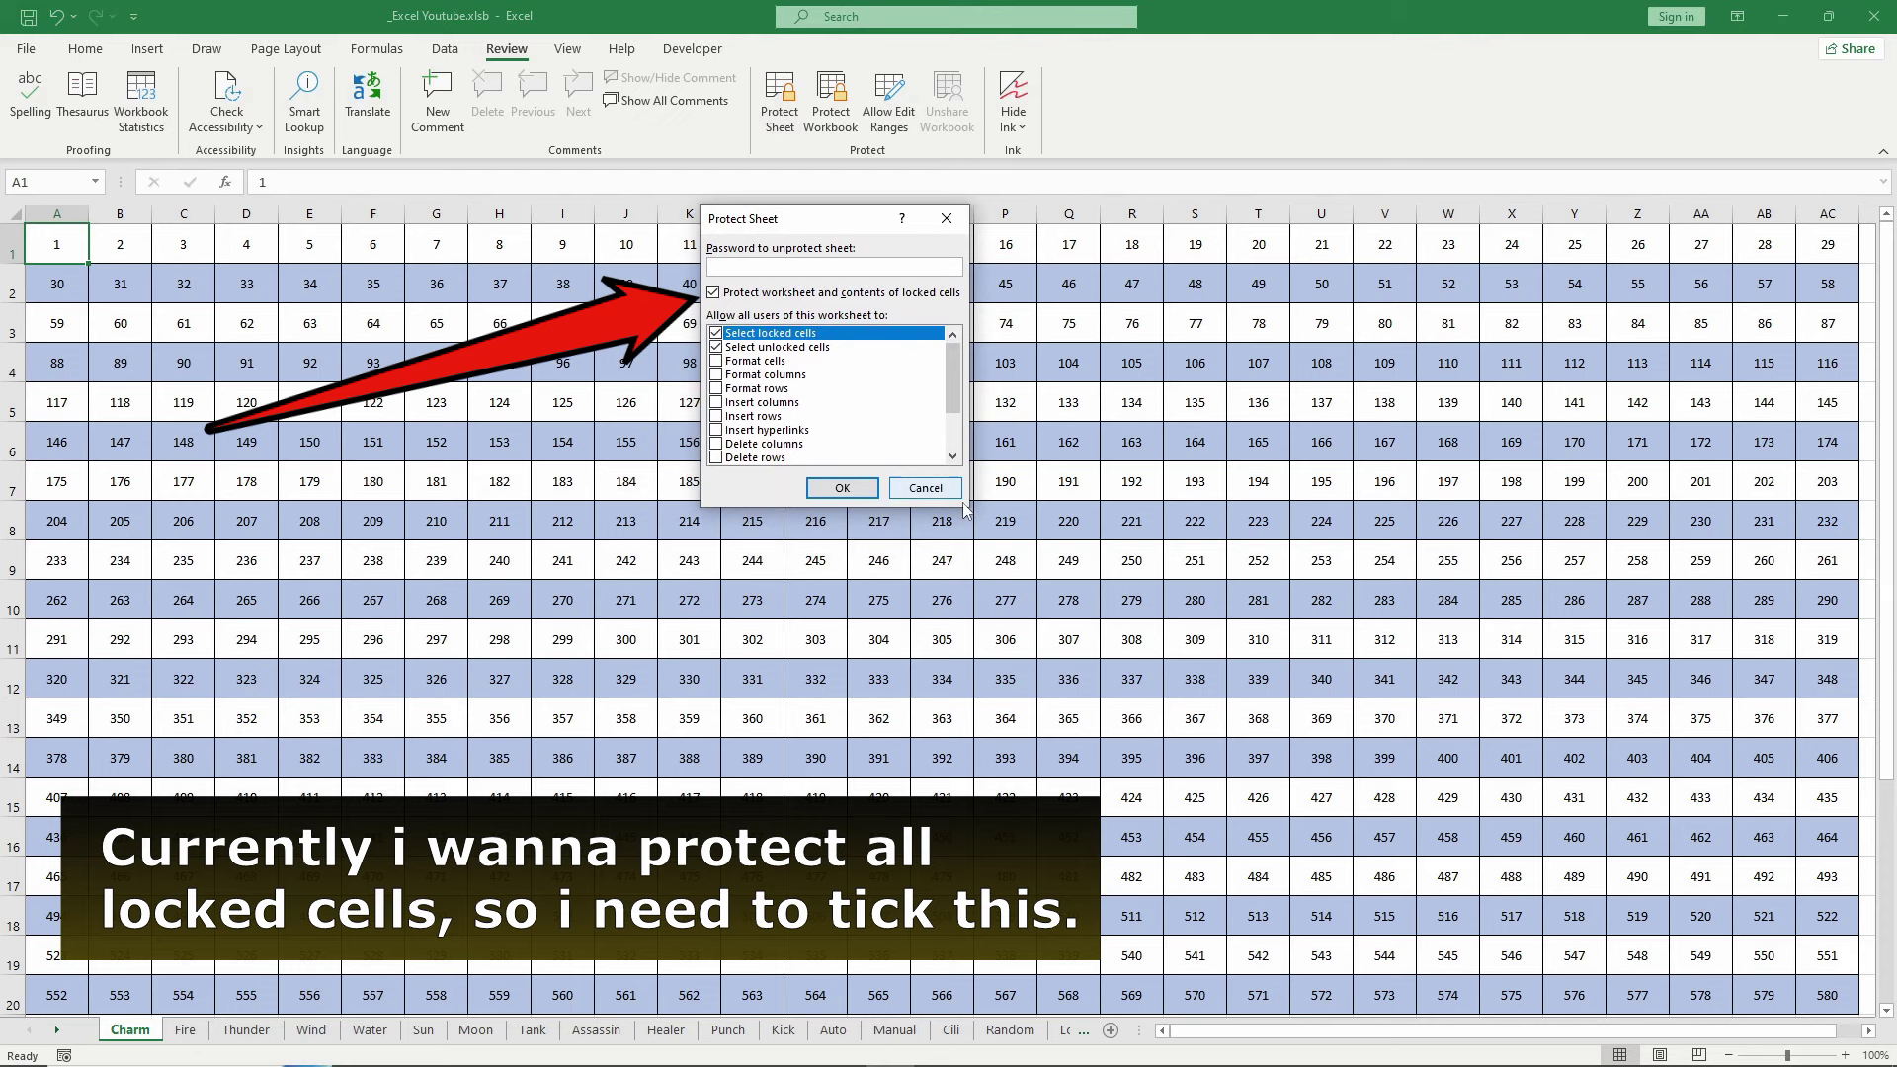
pyautogui.moveTo(948, 399)
pyautogui.mouseDown()
pyautogui.moveTo(954, 433)
pyautogui.moveTo(952, 364)
pyautogui.moveTo(950, 455)
pyautogui.mouseUp()
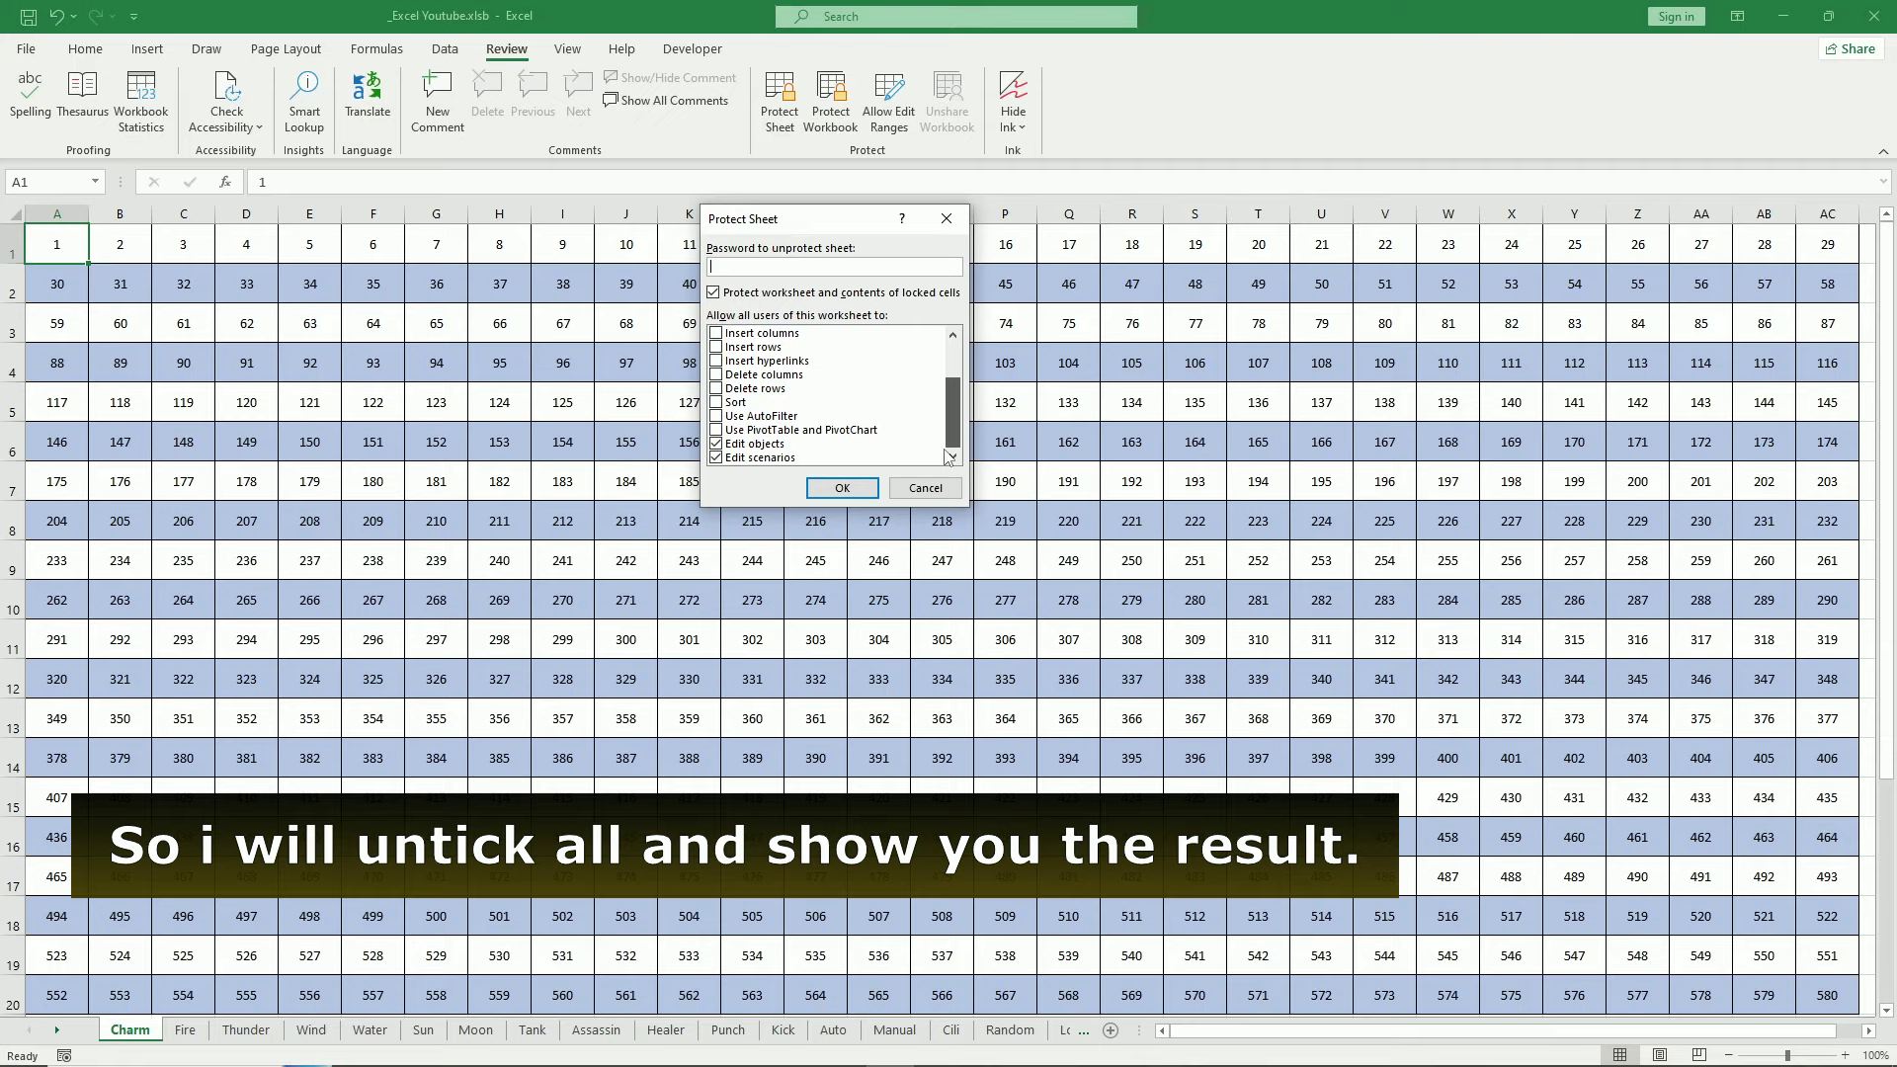
pyautogui.click(715, 444)
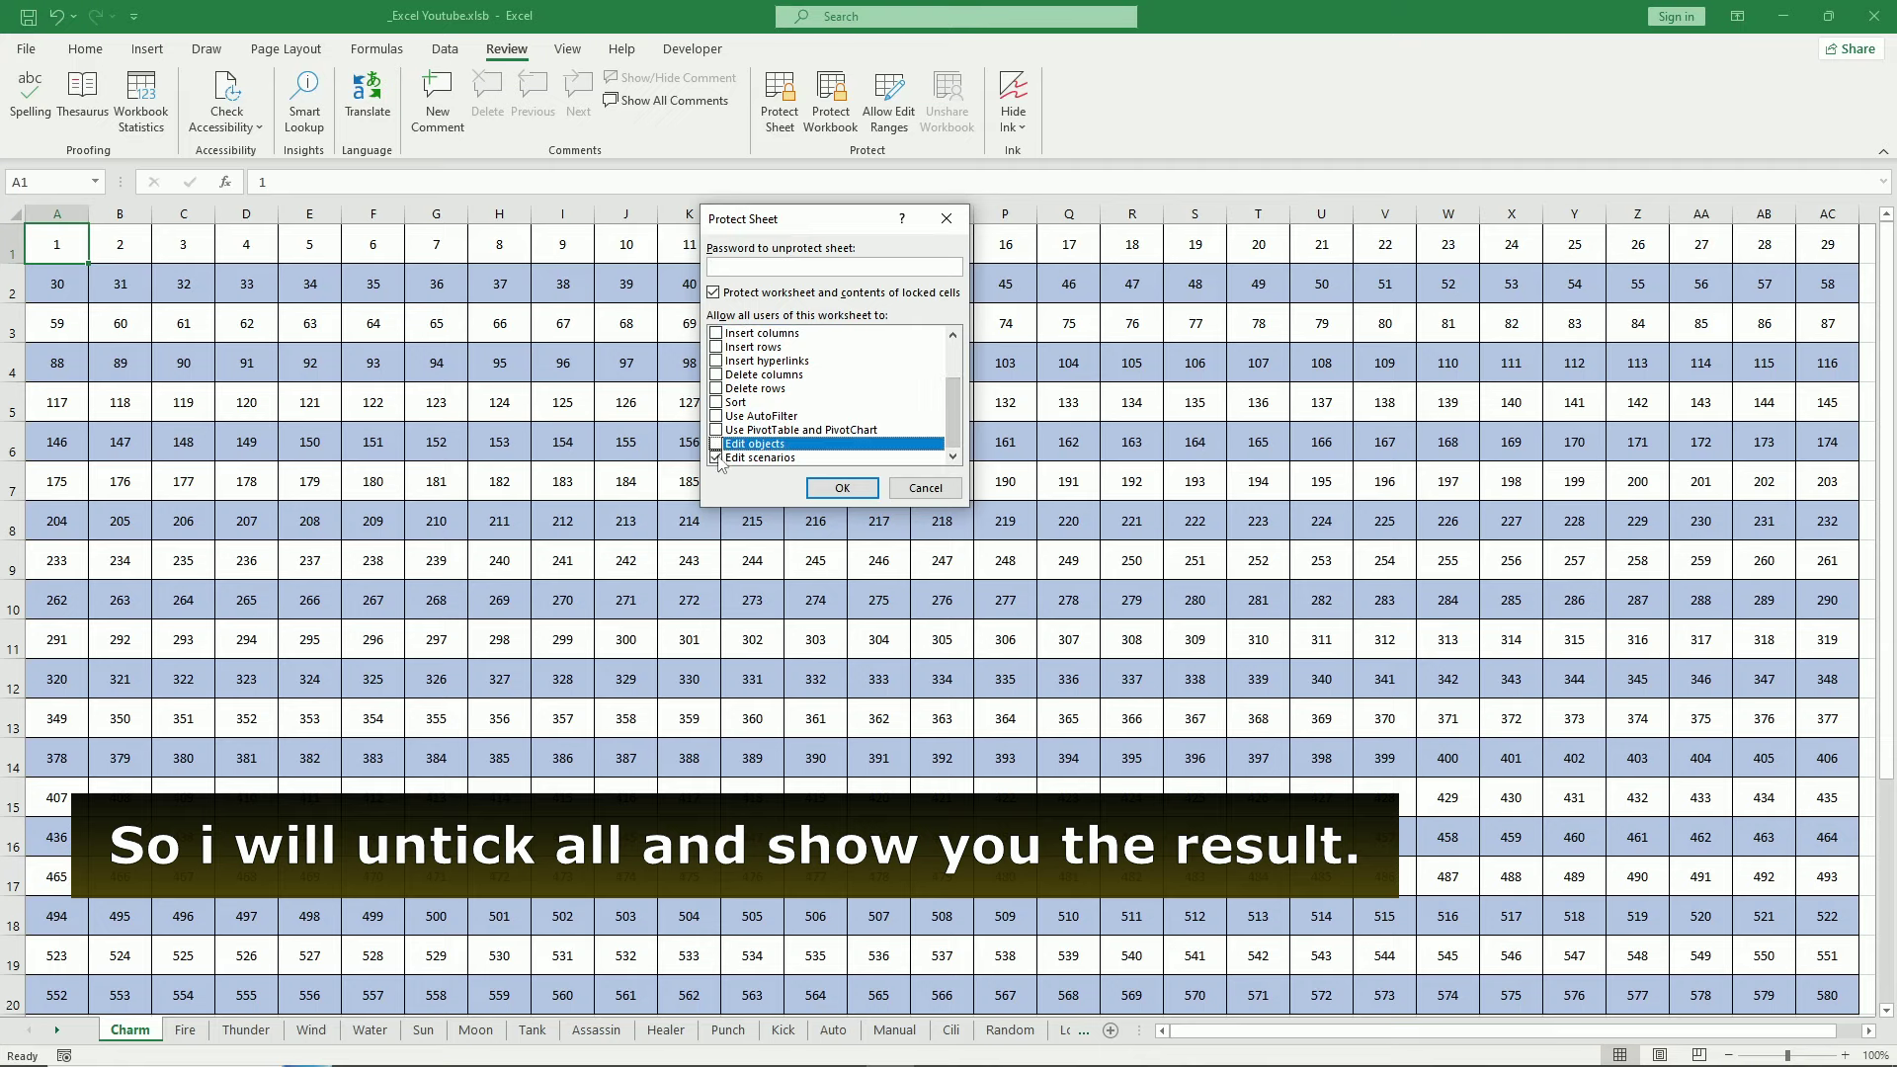
pyautogui.click(716, 458)
pyautogui.scroll(2, 951, 427)
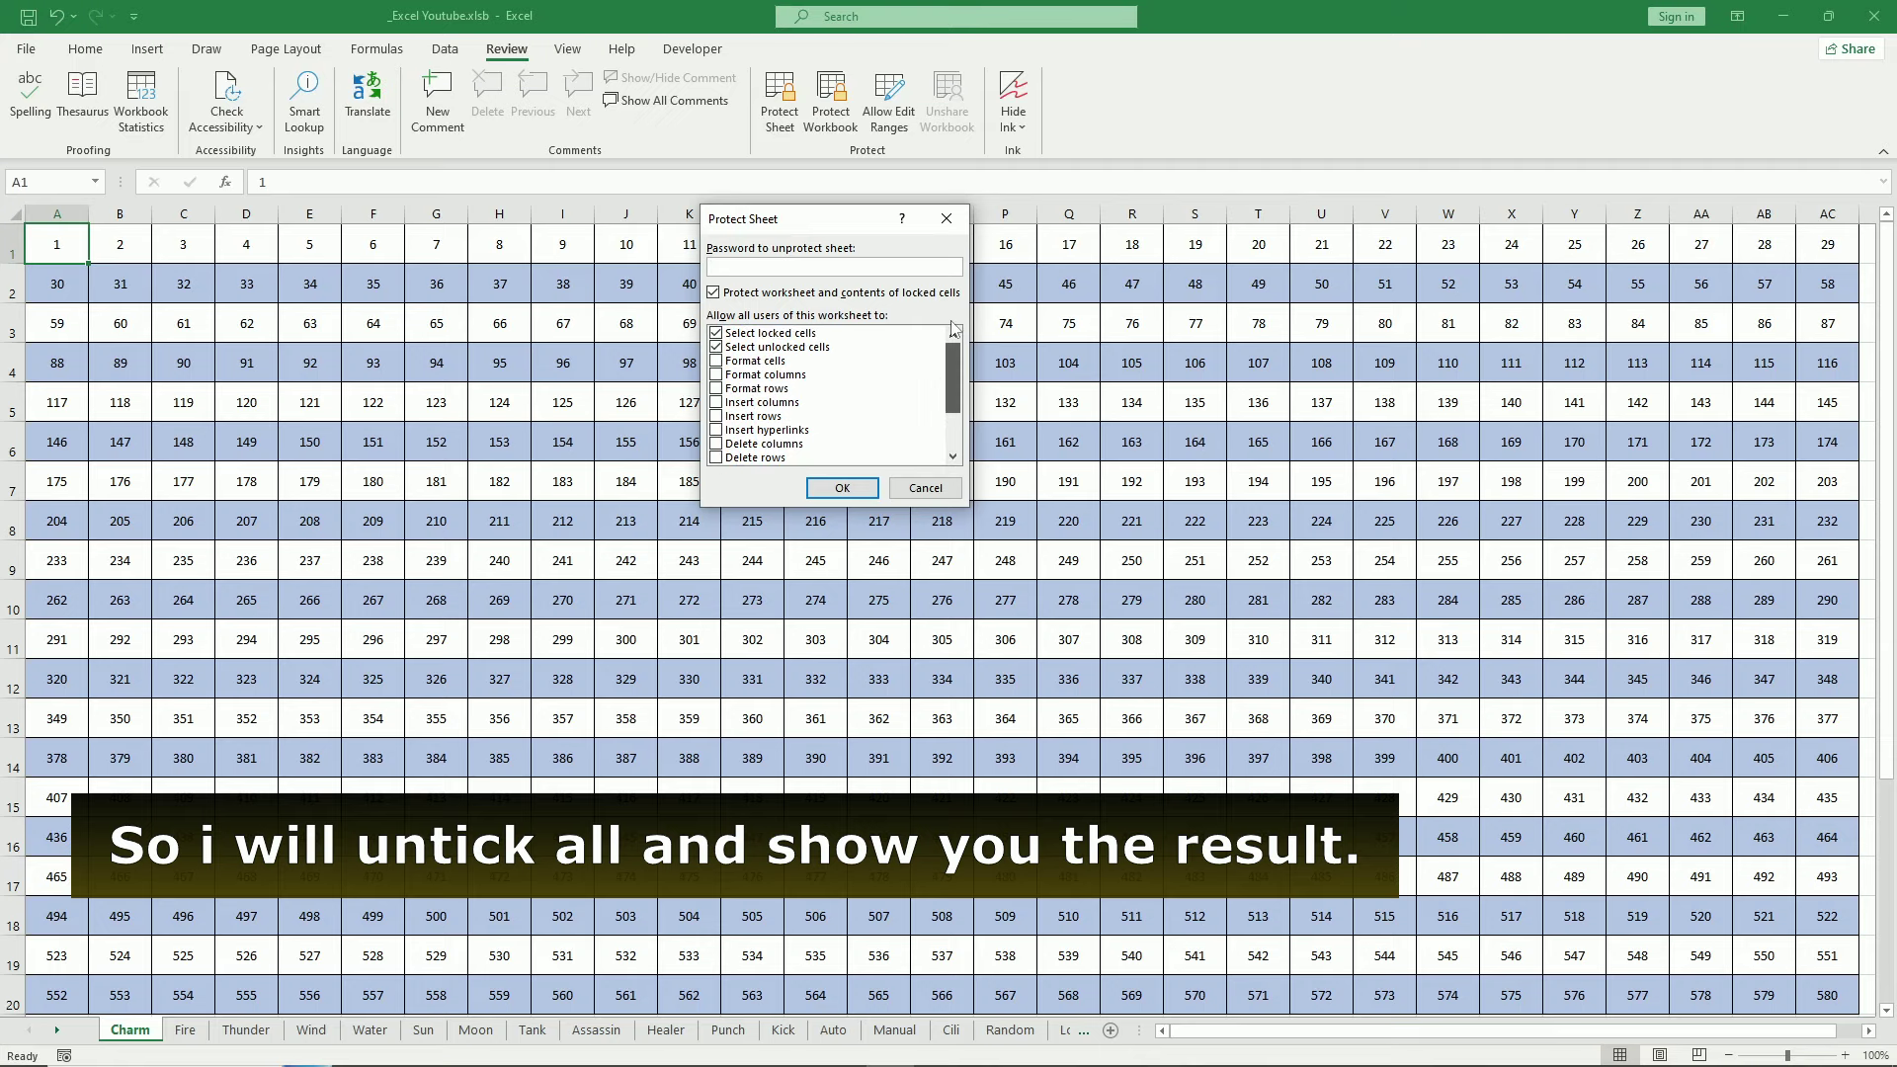
pyautogui.click(716, 333)
pyautogui.click(716, 347)
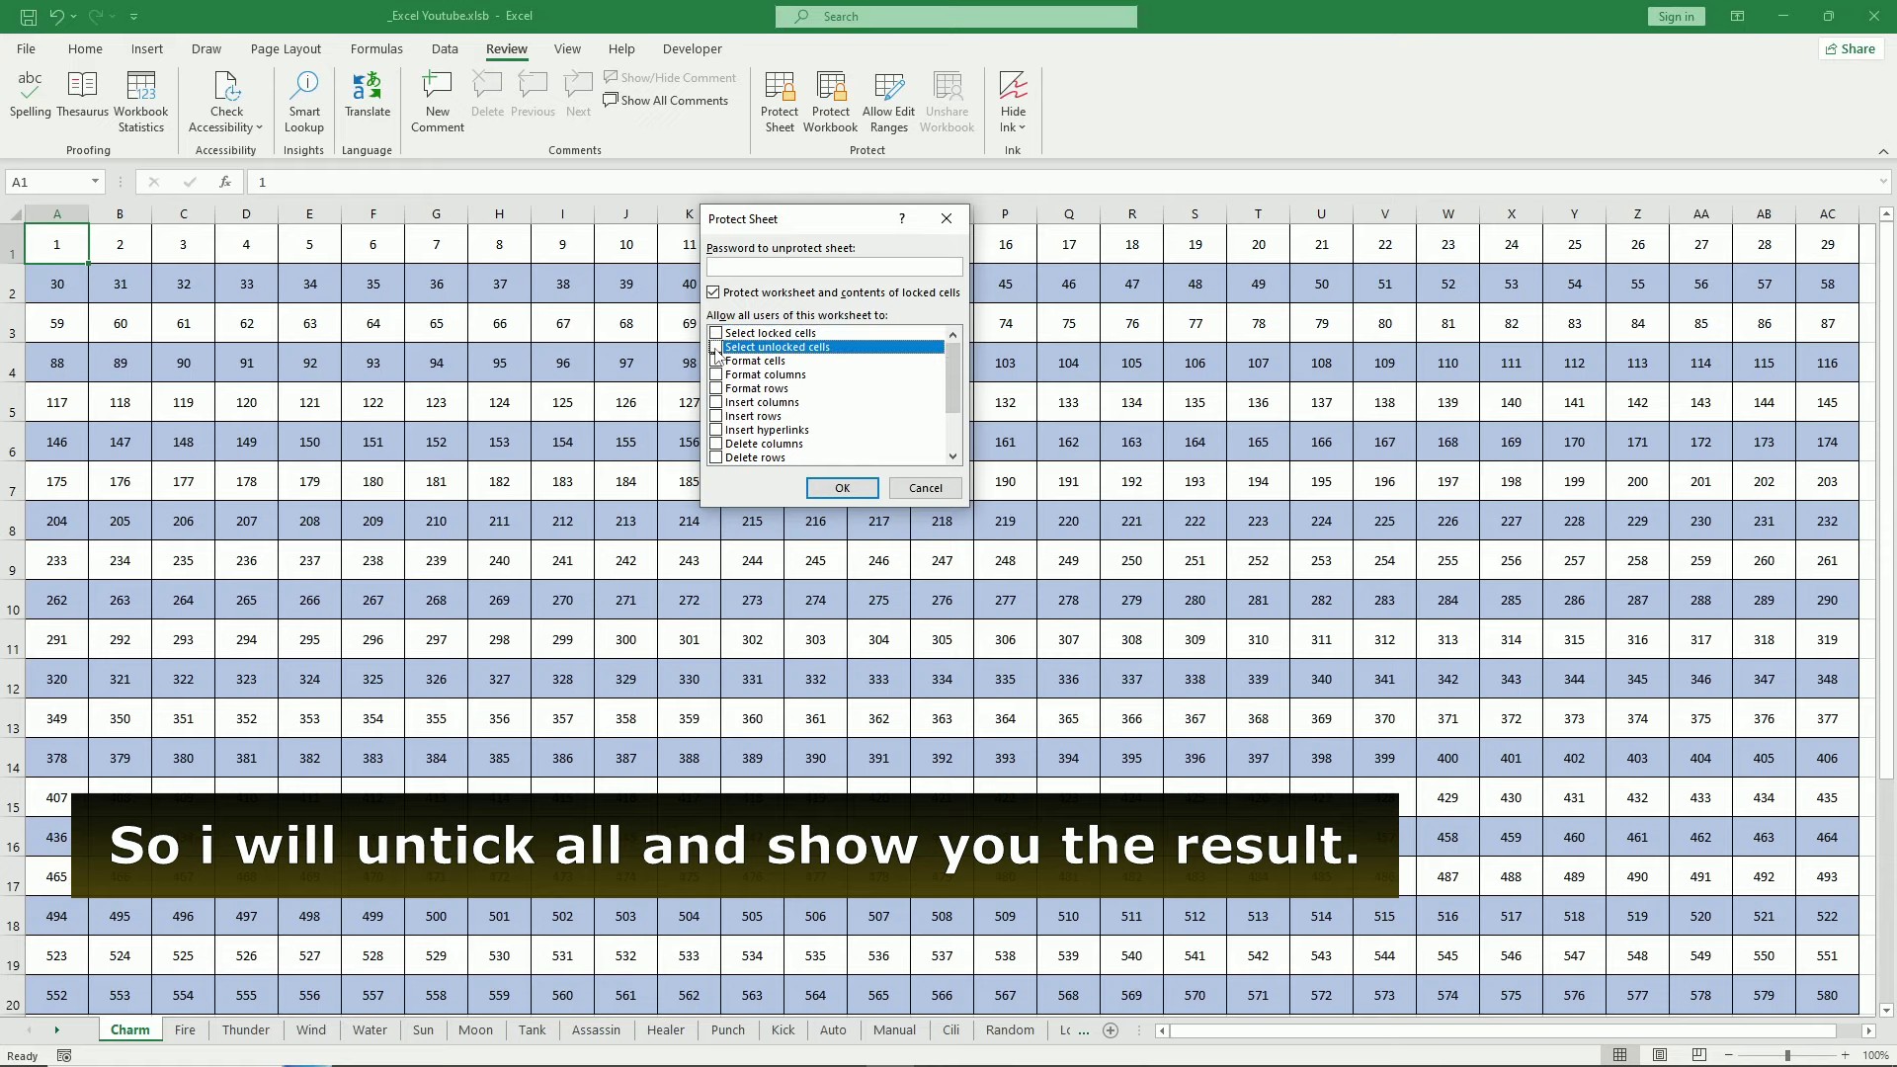
pyautogui.click(835, 492)
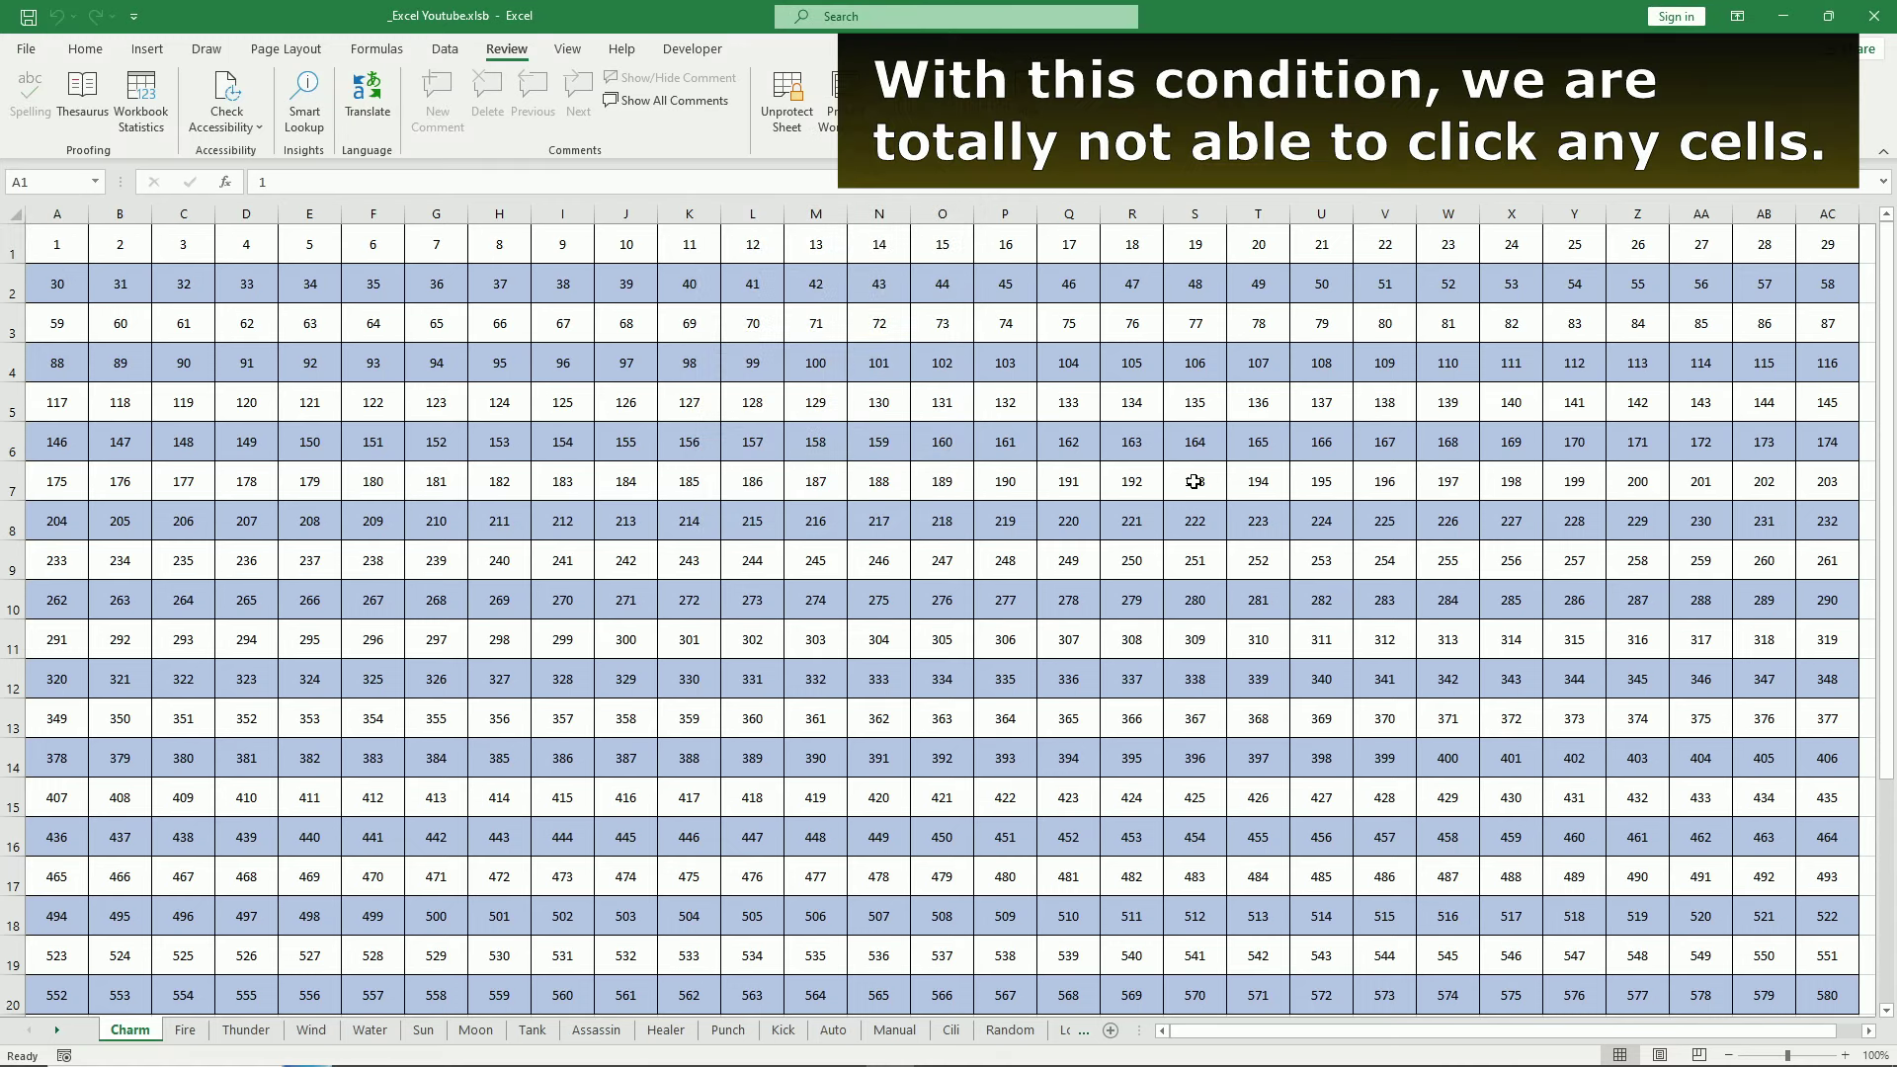
pyautogui.rightClick(1275, 566)
pyautogui.click(990, 567)
pyautogui.rightClick(817, 564)
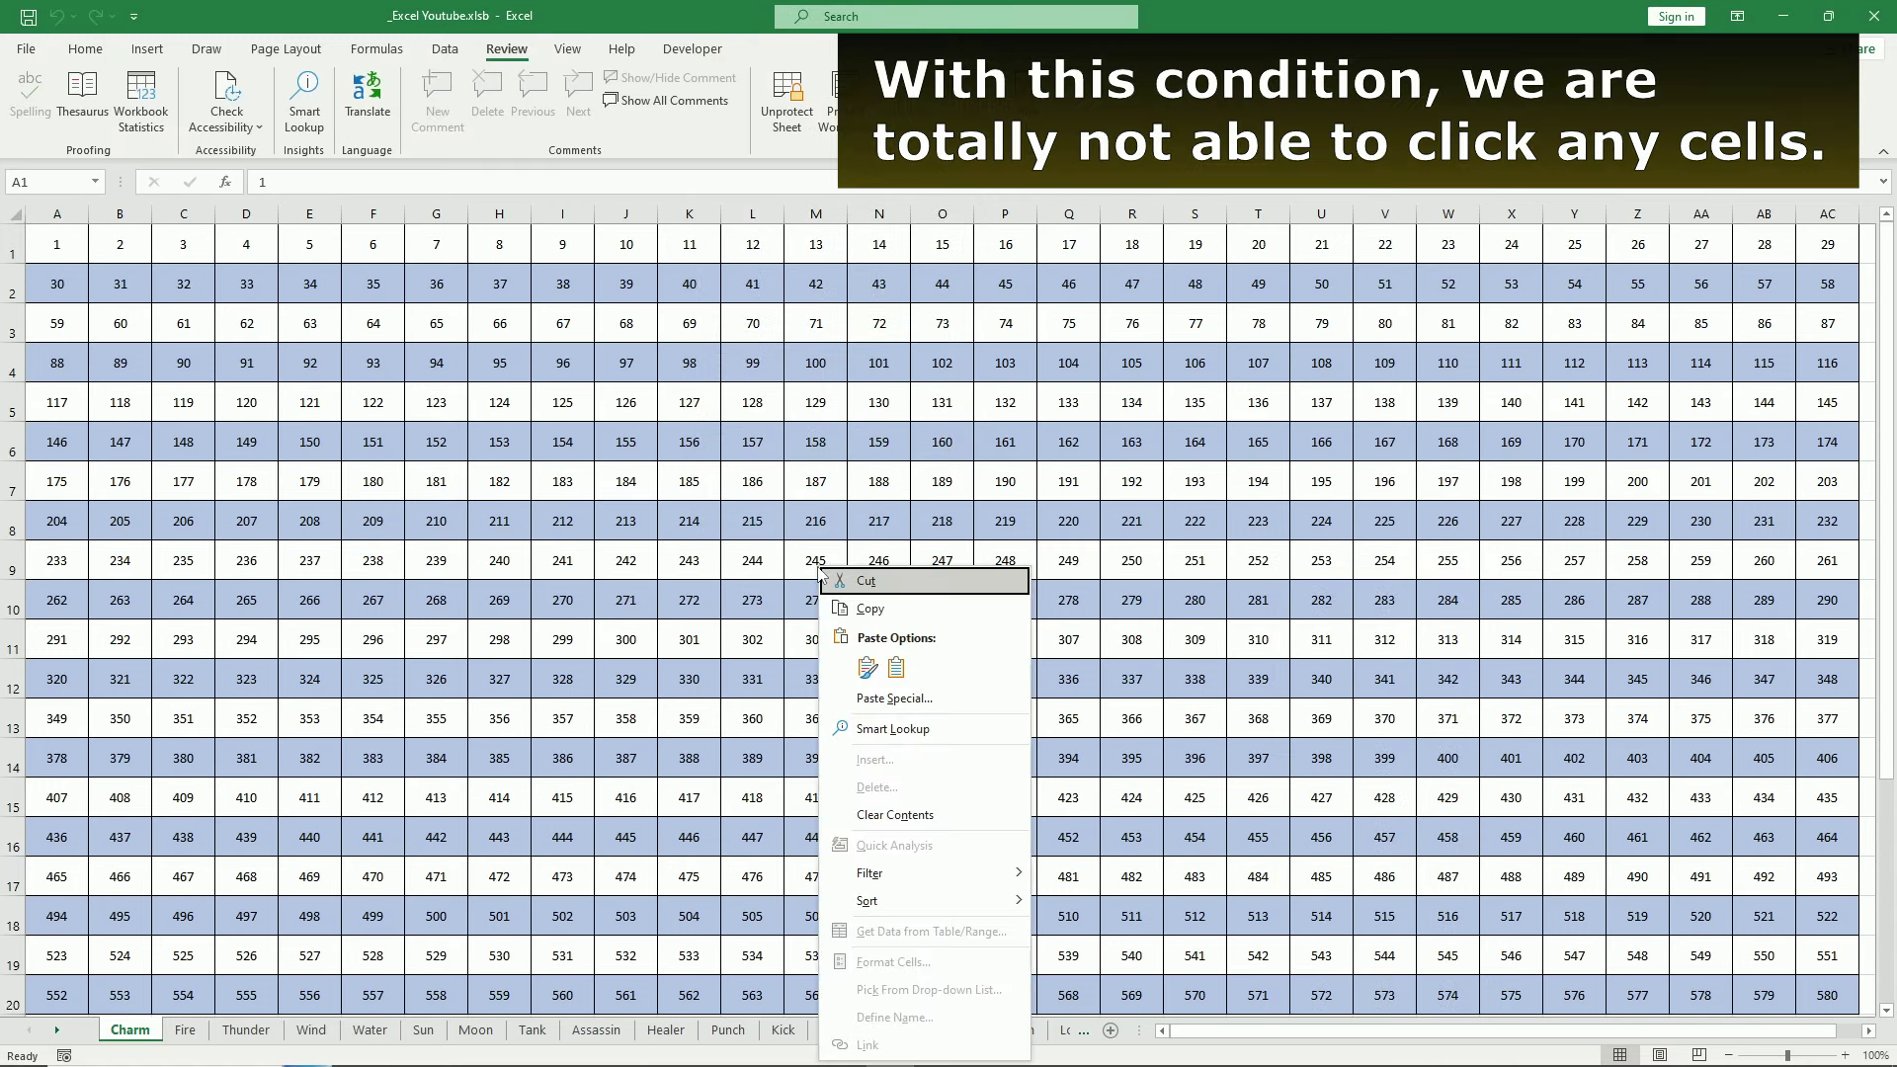
pyautogui.click(924, 815)
pyautogui.click(957, 599)
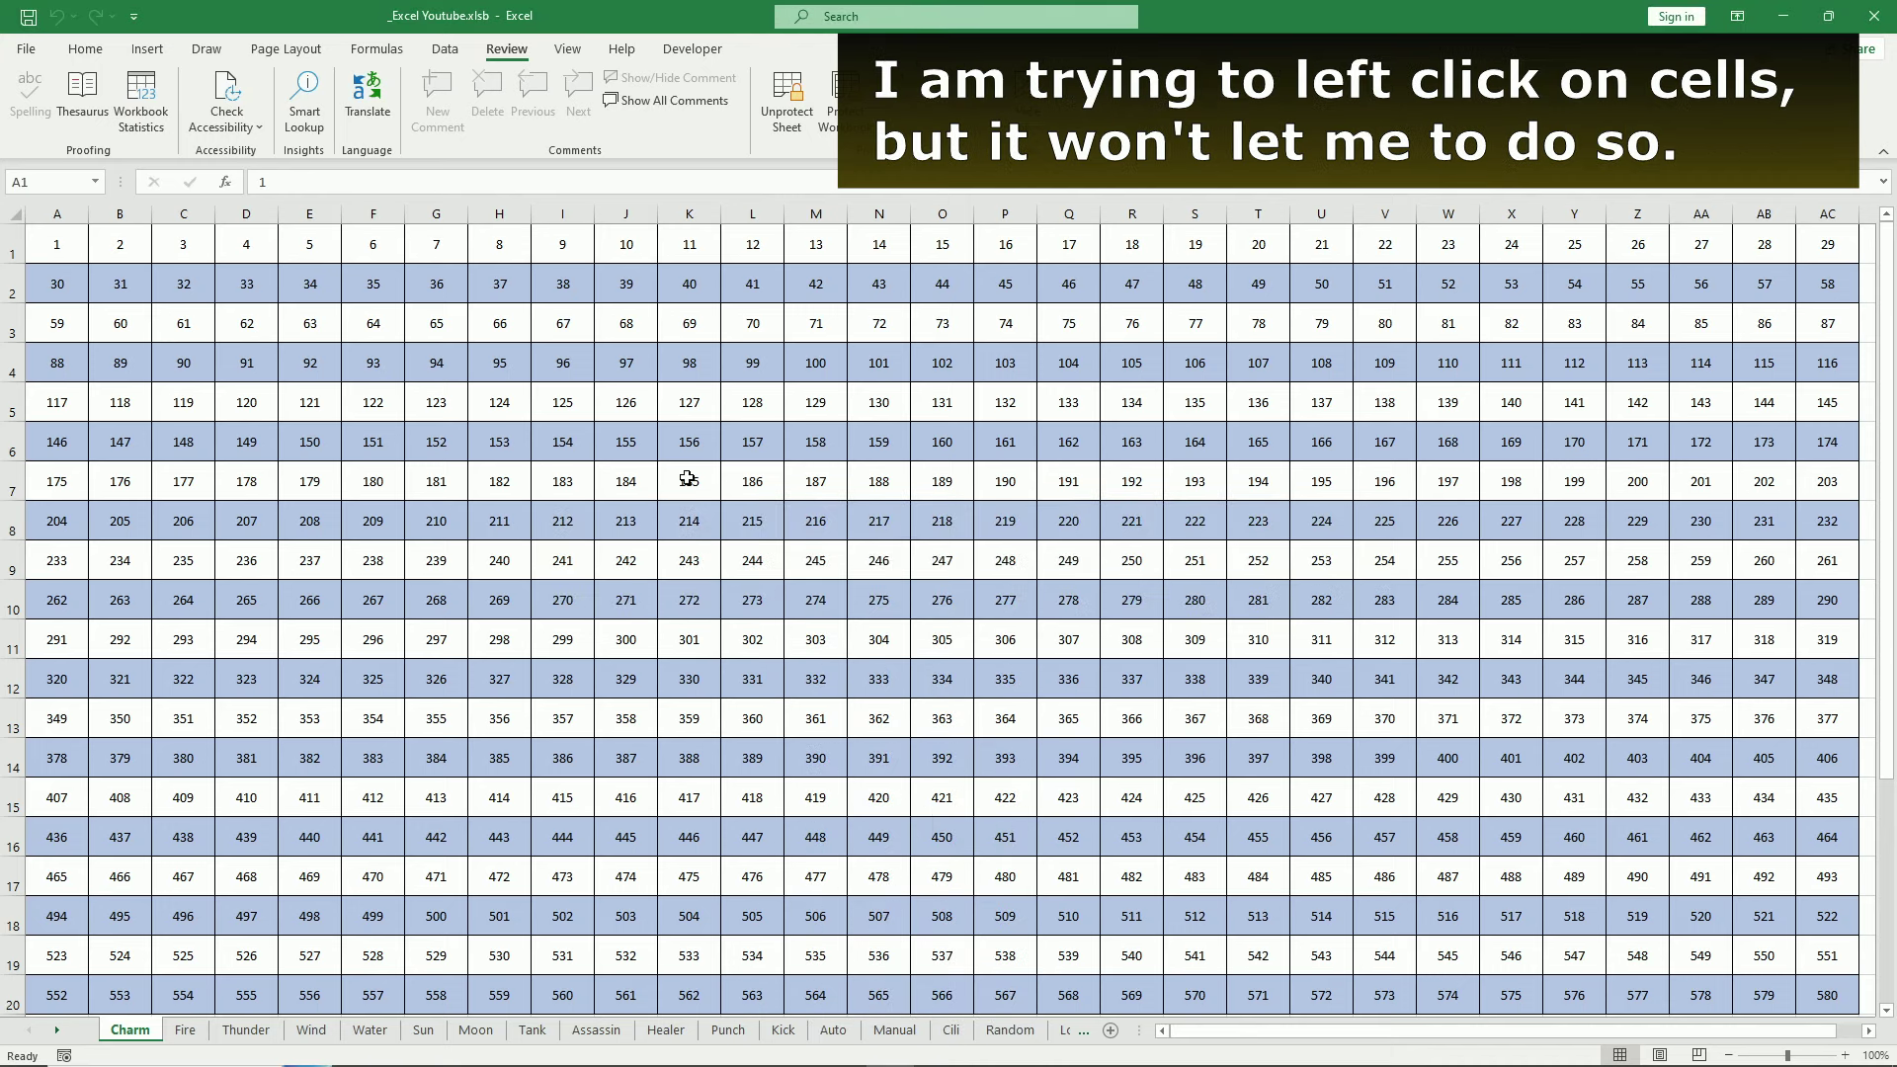
pyautogui.rightClick(679, 468)
pyautogui.click(1305, 385)
# - Unprotect the sheet and re-protect it with Select locked cells and Select unlocked cells allowed
pyautogui.click(791, 129)
pyautogui.click(791, 130)
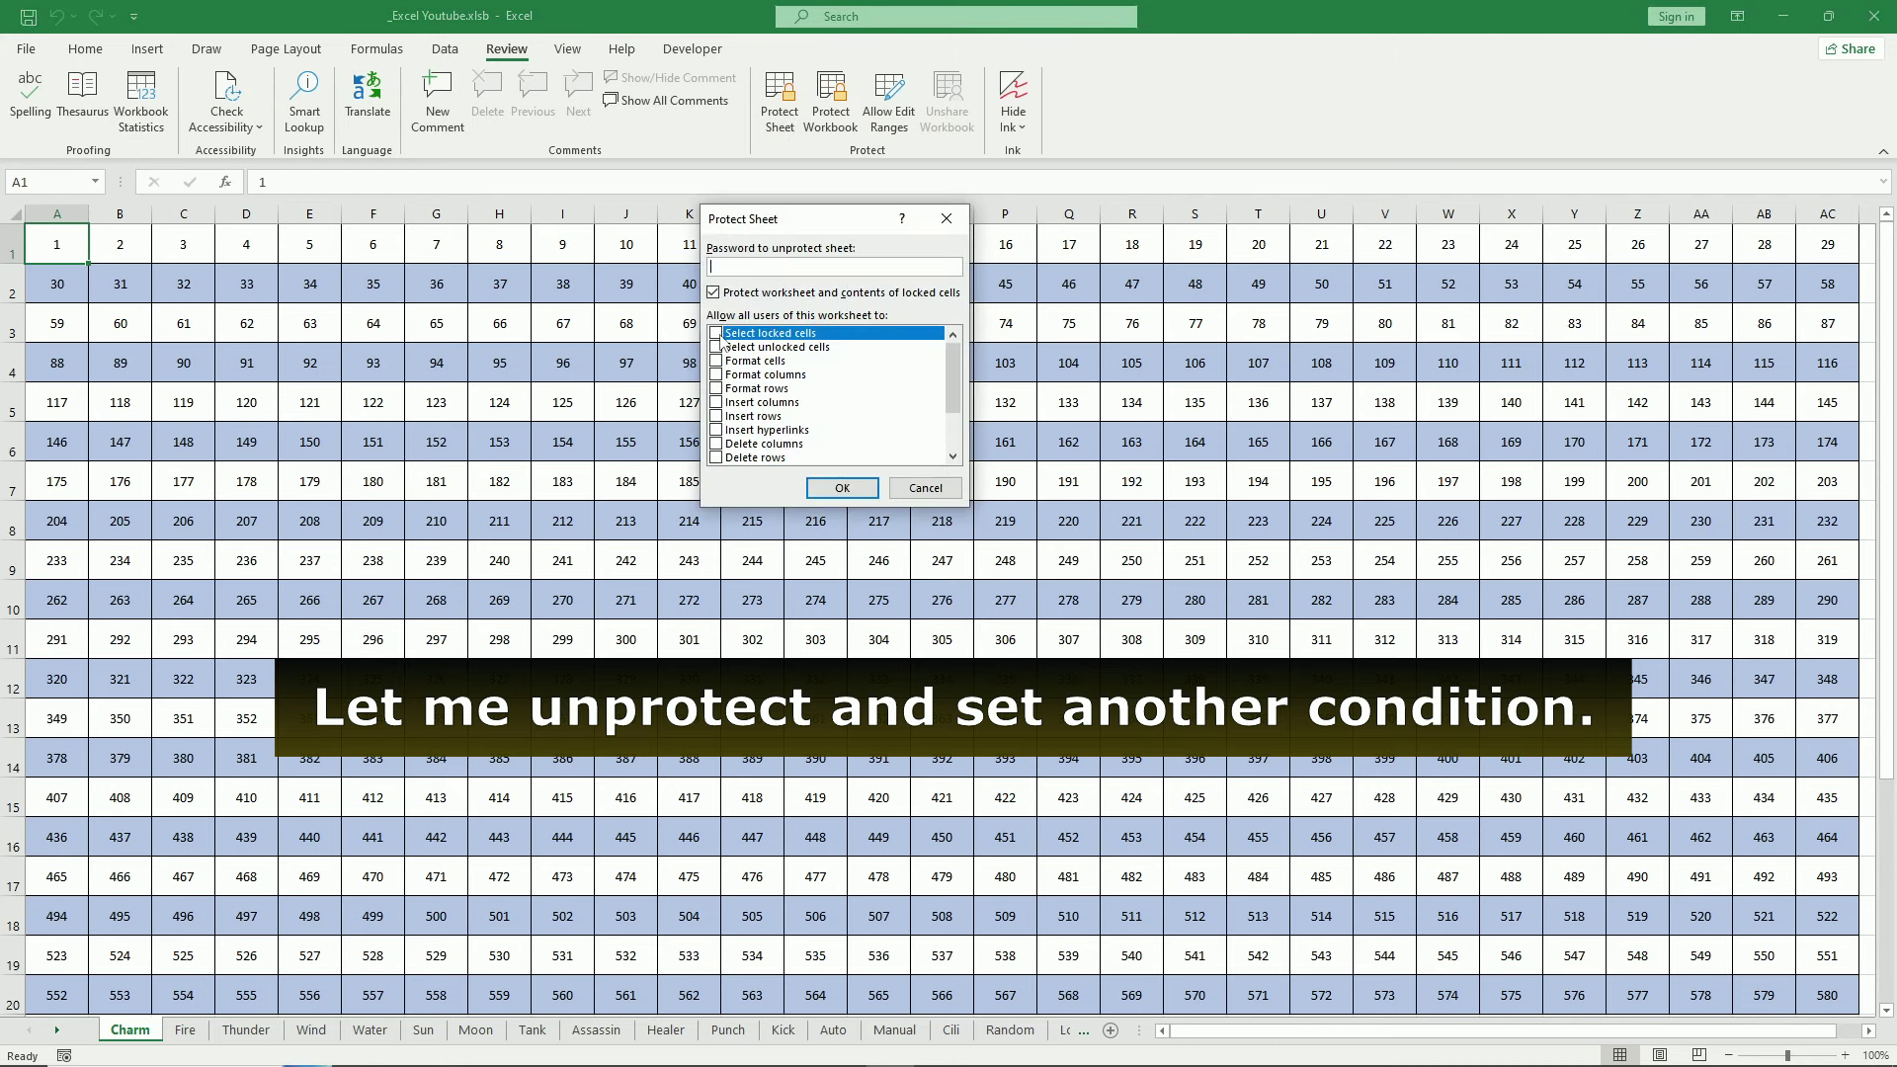
pyautogui.click(717, 334)
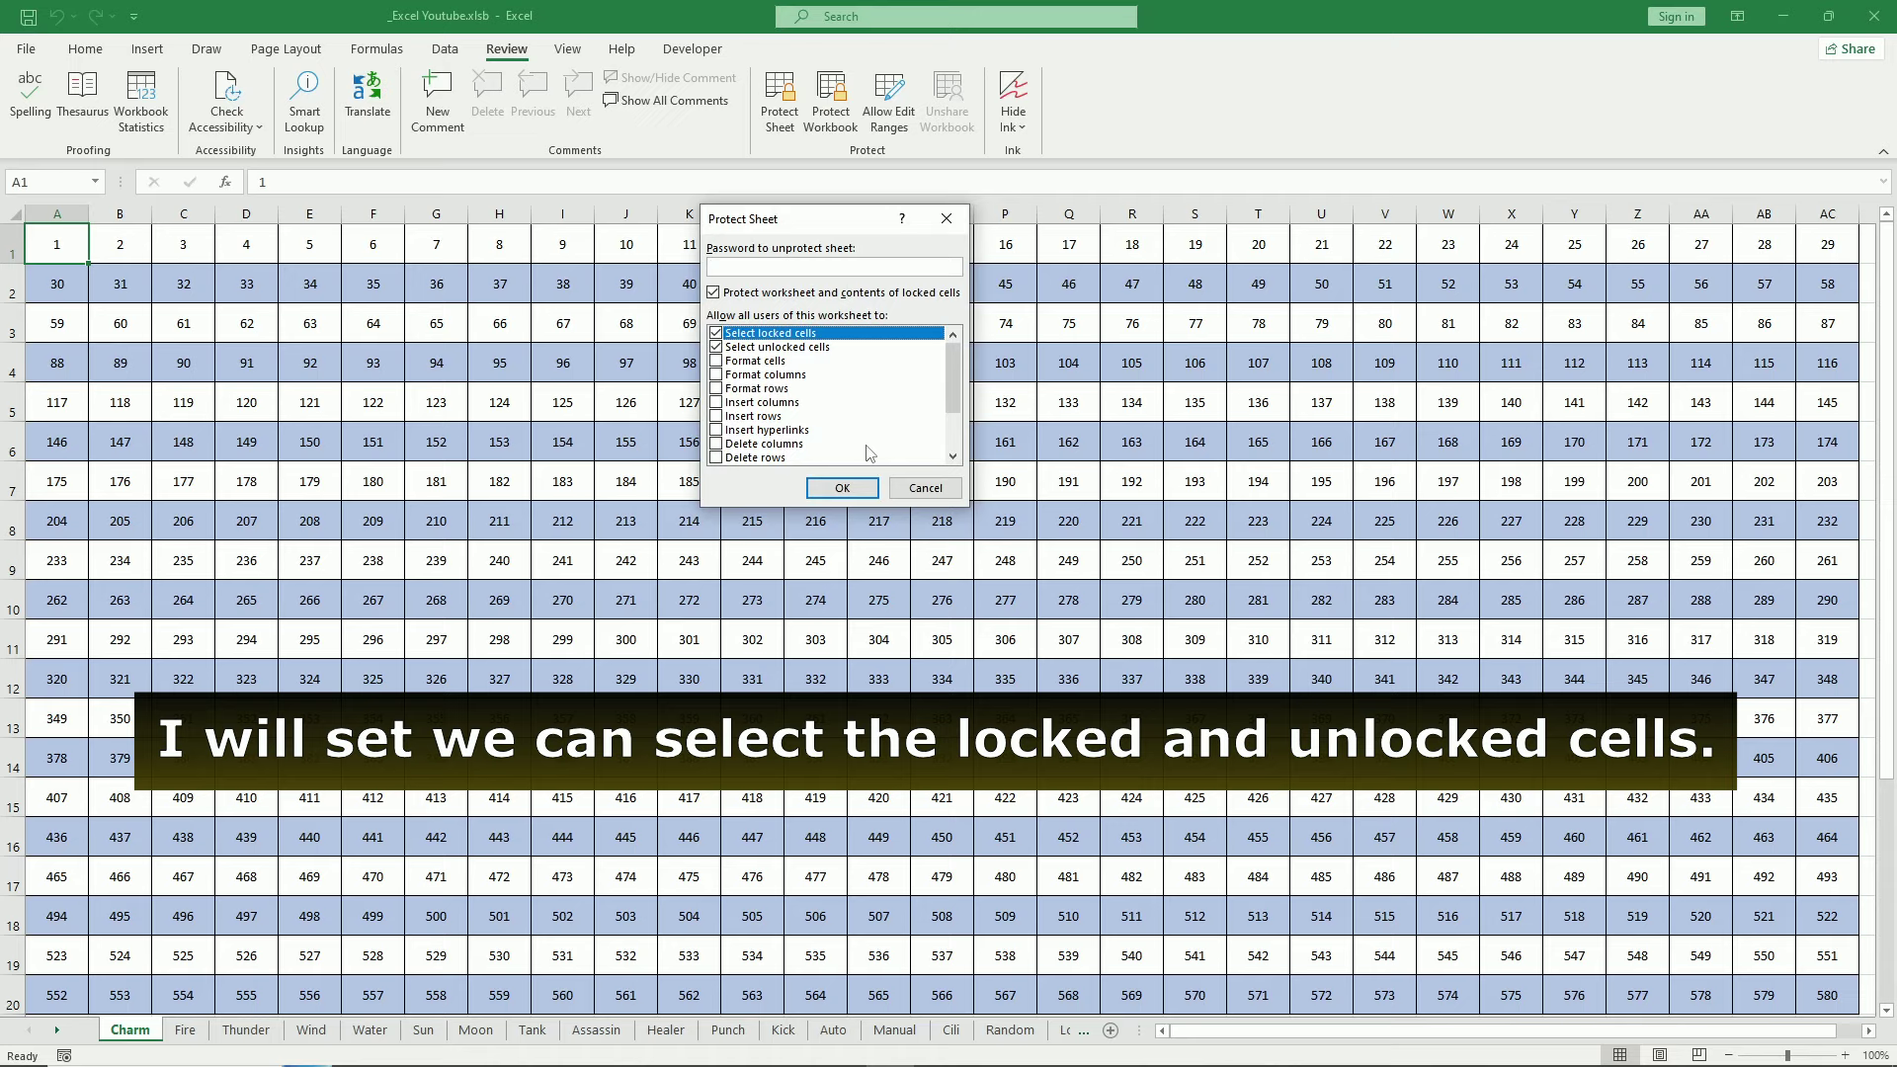
pyautogui.click(838, 490)
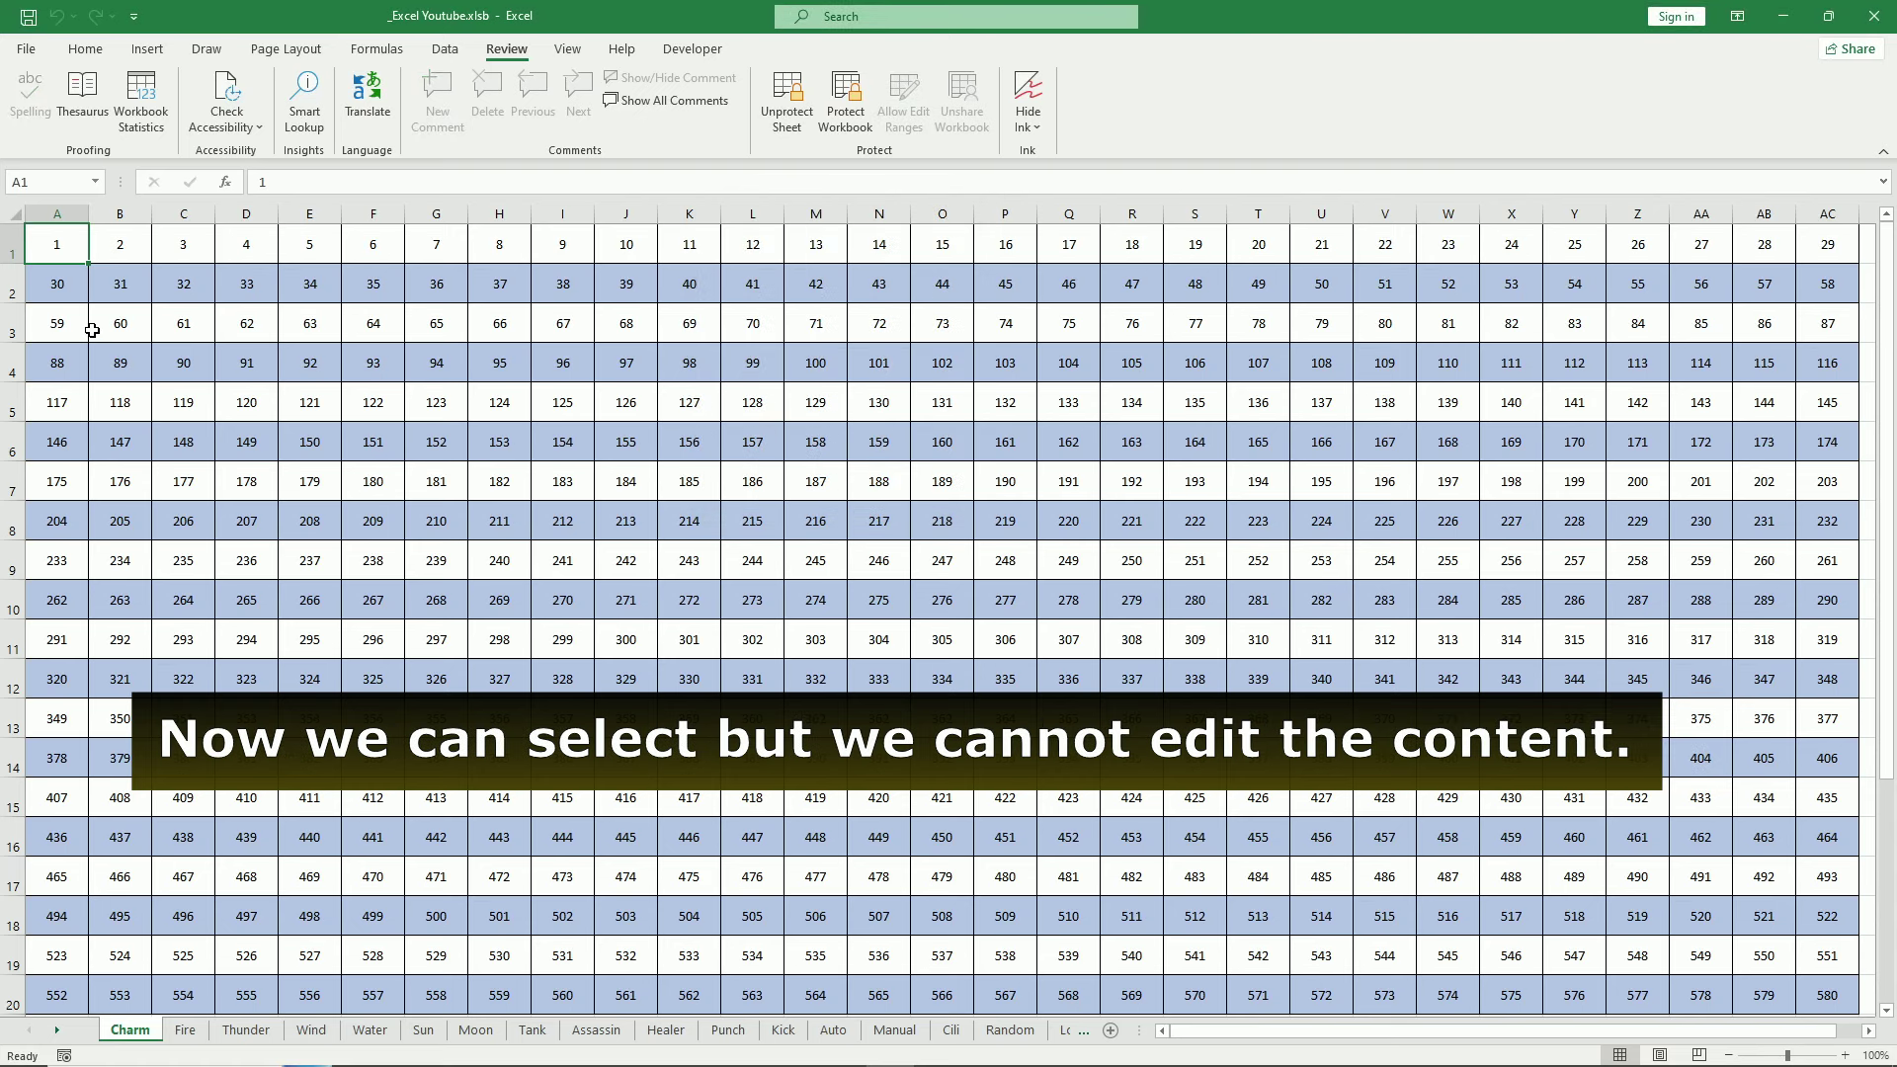
# - Test selecting cells B1 through I1 along row 1 of the protected sheet
pyautogui.click(121, 247)
pyautogui.click(184, 247)
pyautogui.click(247, 247)
pyautogui.click(309, 247)
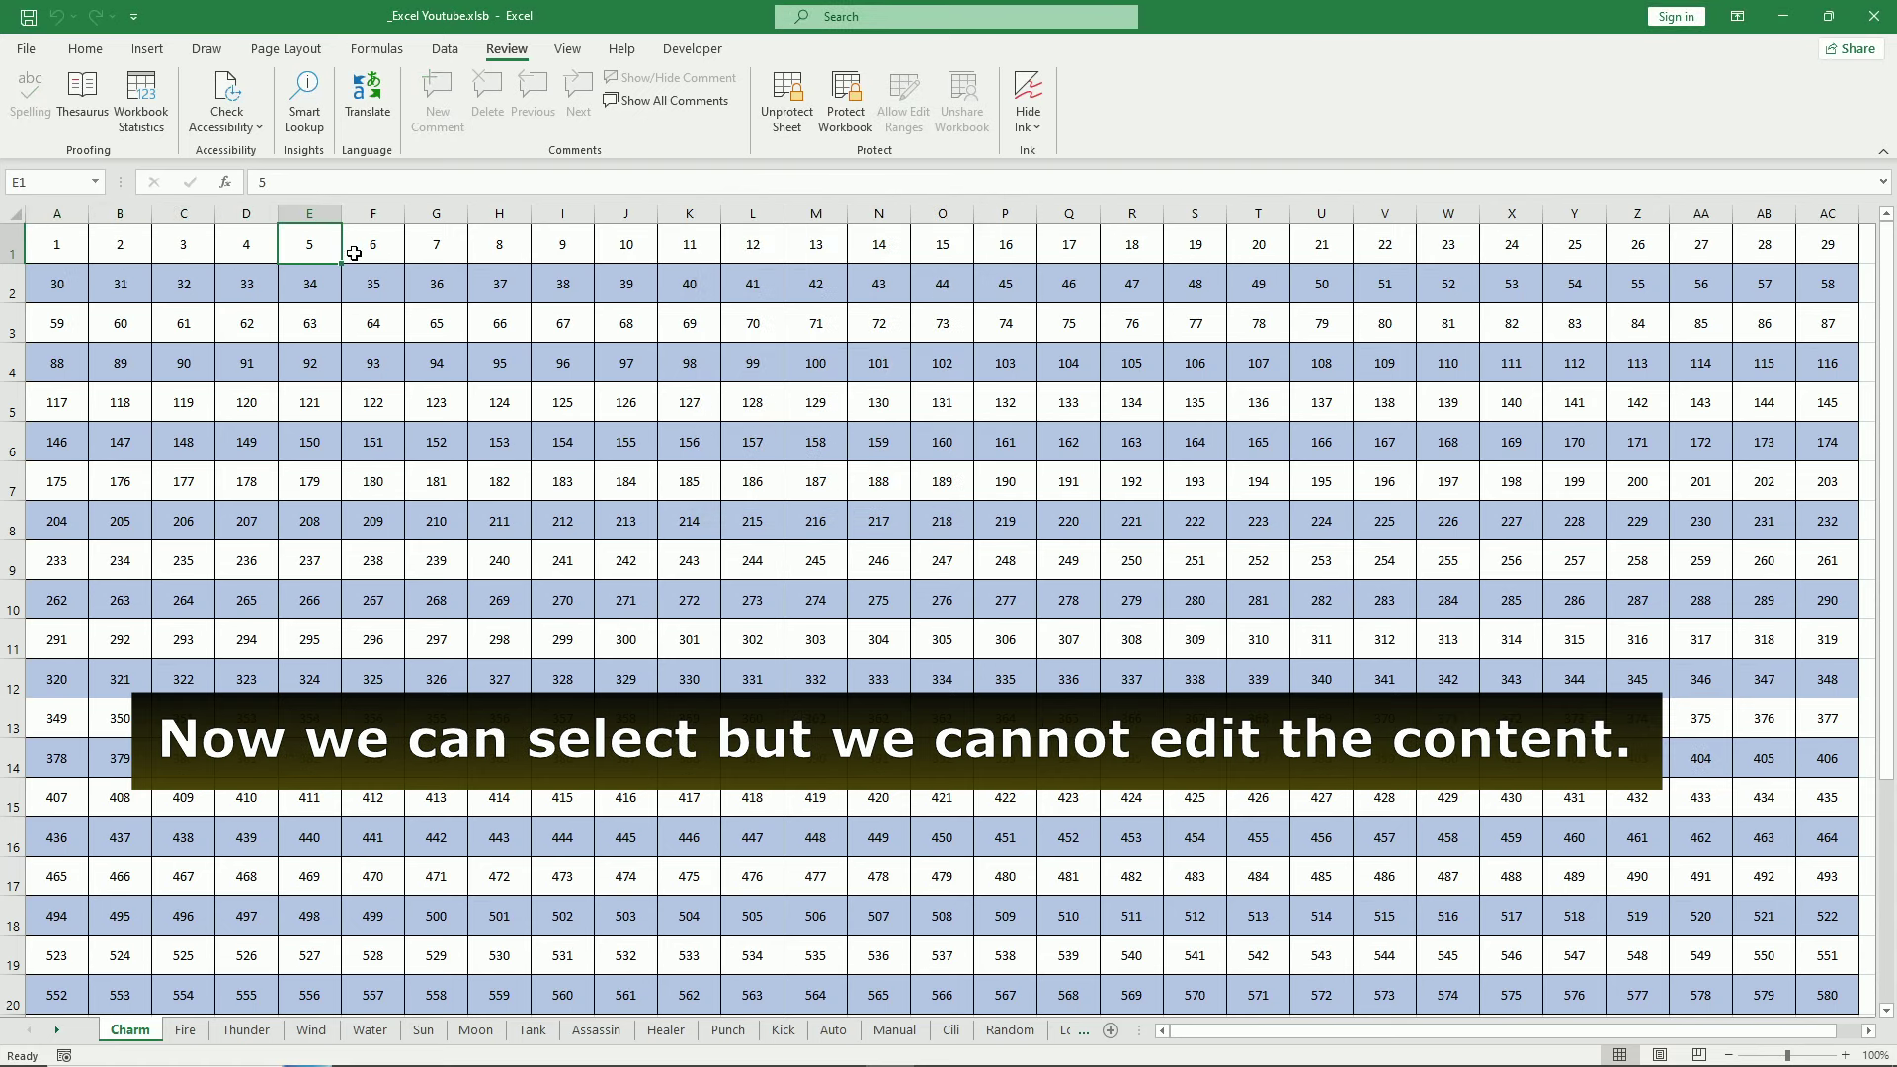
pyautogui.click(373, 249)
pyautogui.click(437, 249)
pyautogui.click(500, 249)
pyautogui.click(572, 251)
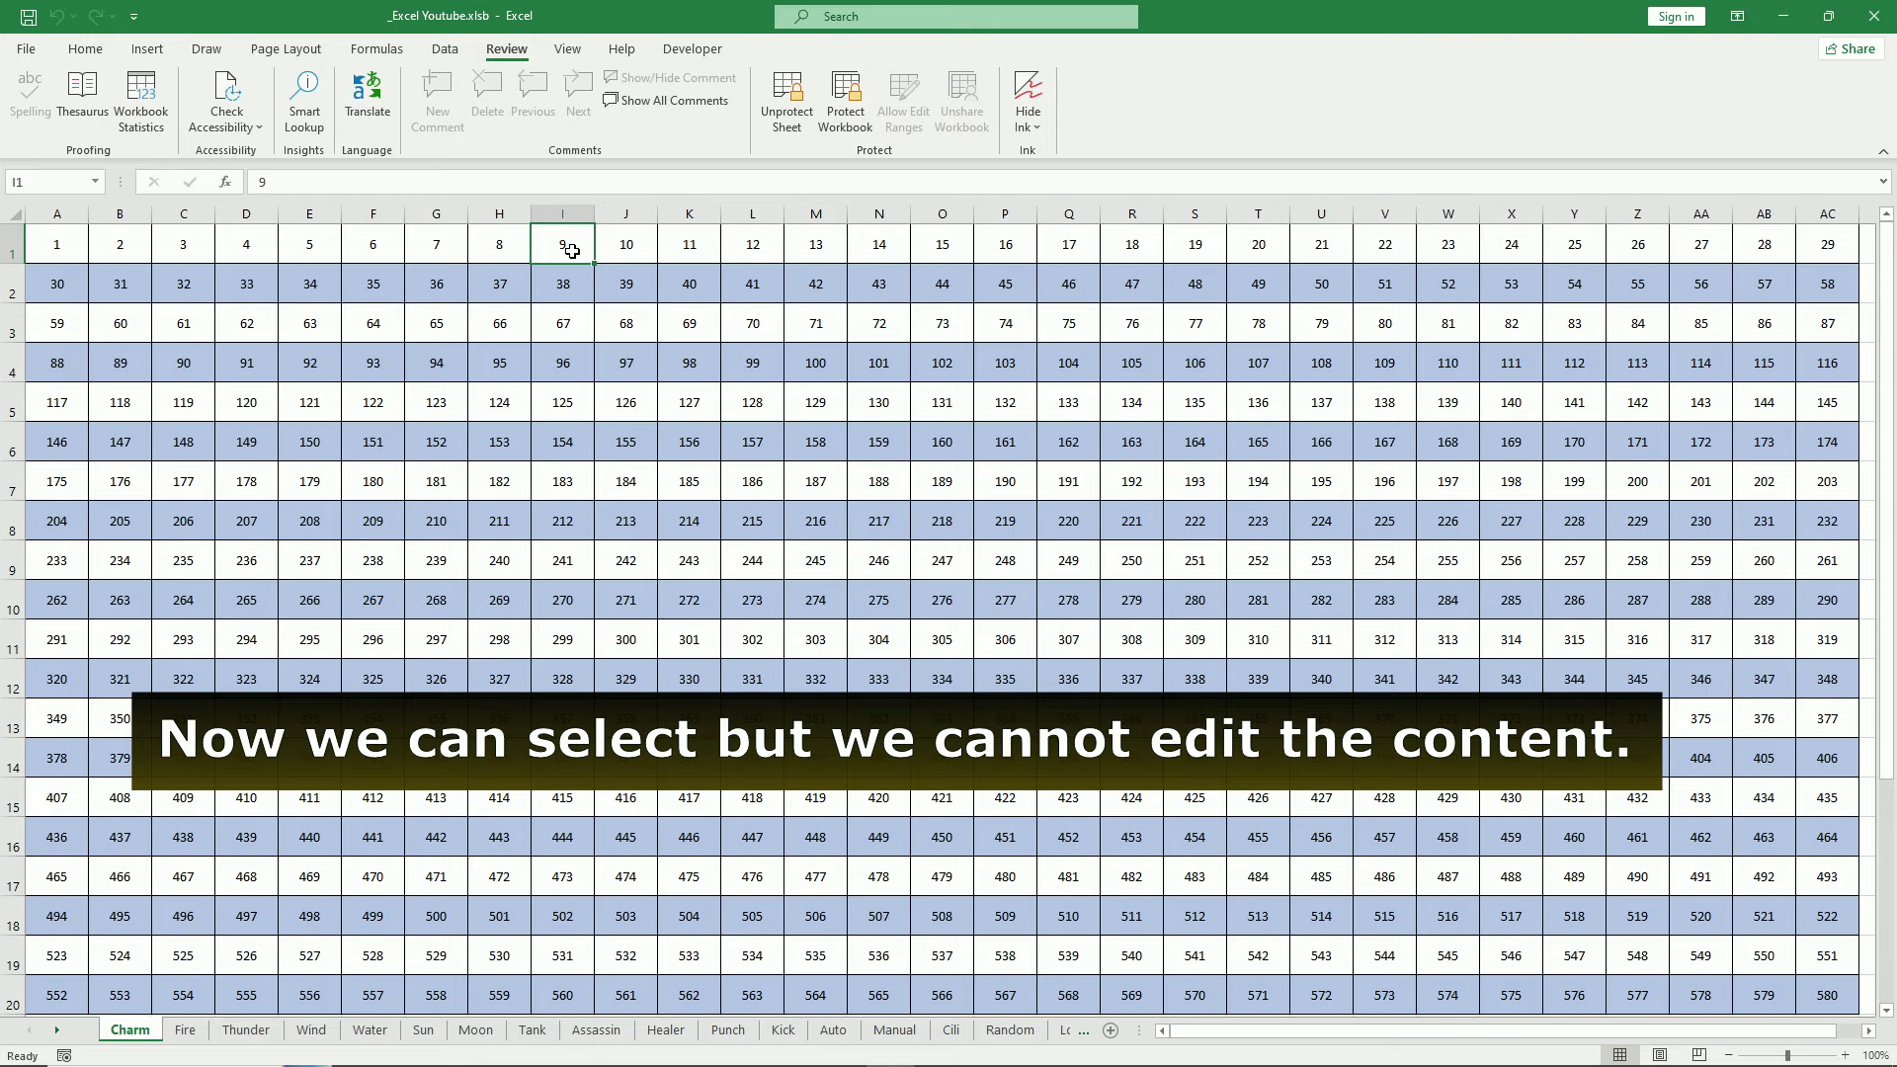
# - Move around the grid edges with the arrow keys, then unprotect the Charm sheet
pyautogui.press('Right')
pyautogui.press('Right')
pyautogui.press('Right')
pyautogui.press('Right')
pyautogui.press('Right')
pyautogui.press('Right')
pyautogui.press('Right')
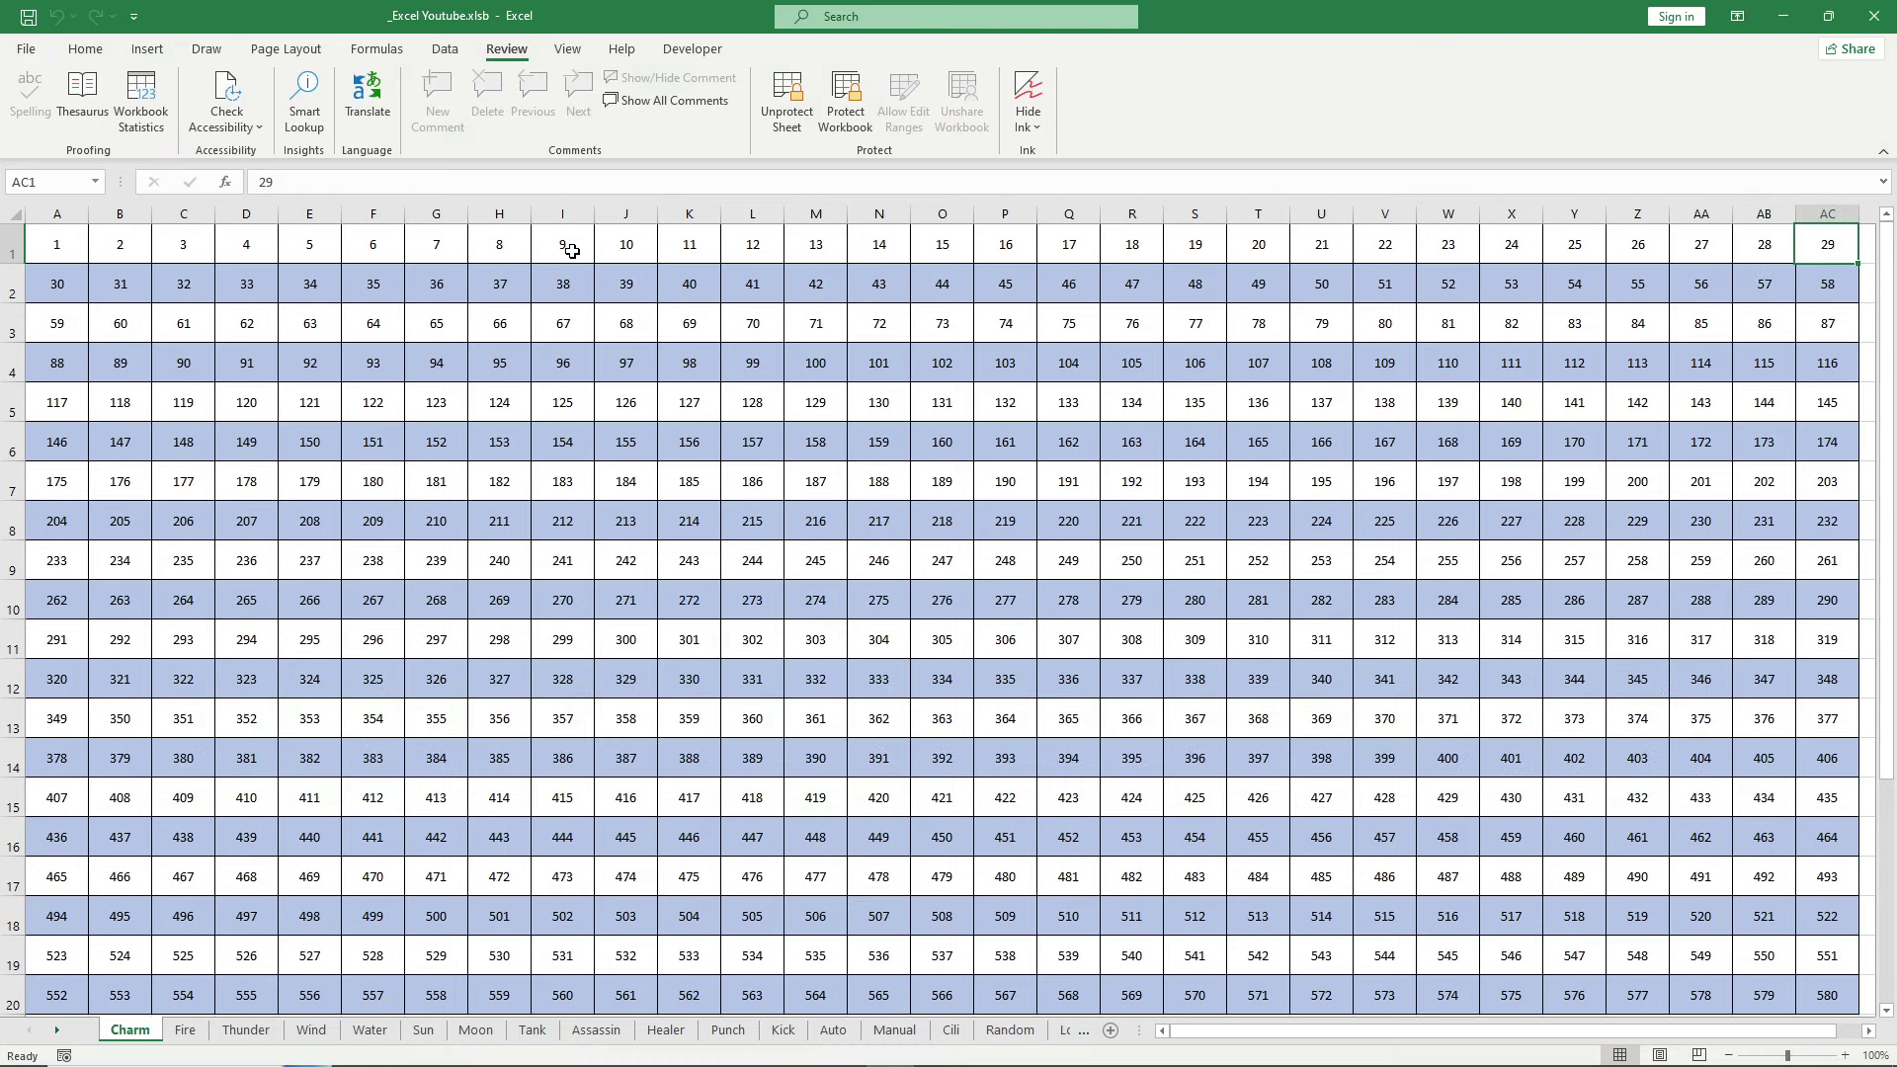
pyautogui.press('Down')
pyautogui.press('Down')
pyautogui.press('Down')
pyautogui.press('Down')
pyautogui.press('Down')
pyautogui.press('Down')
pyautogui.press('Down')
pyautogui.press('Down')
pyautogui.press('Down')
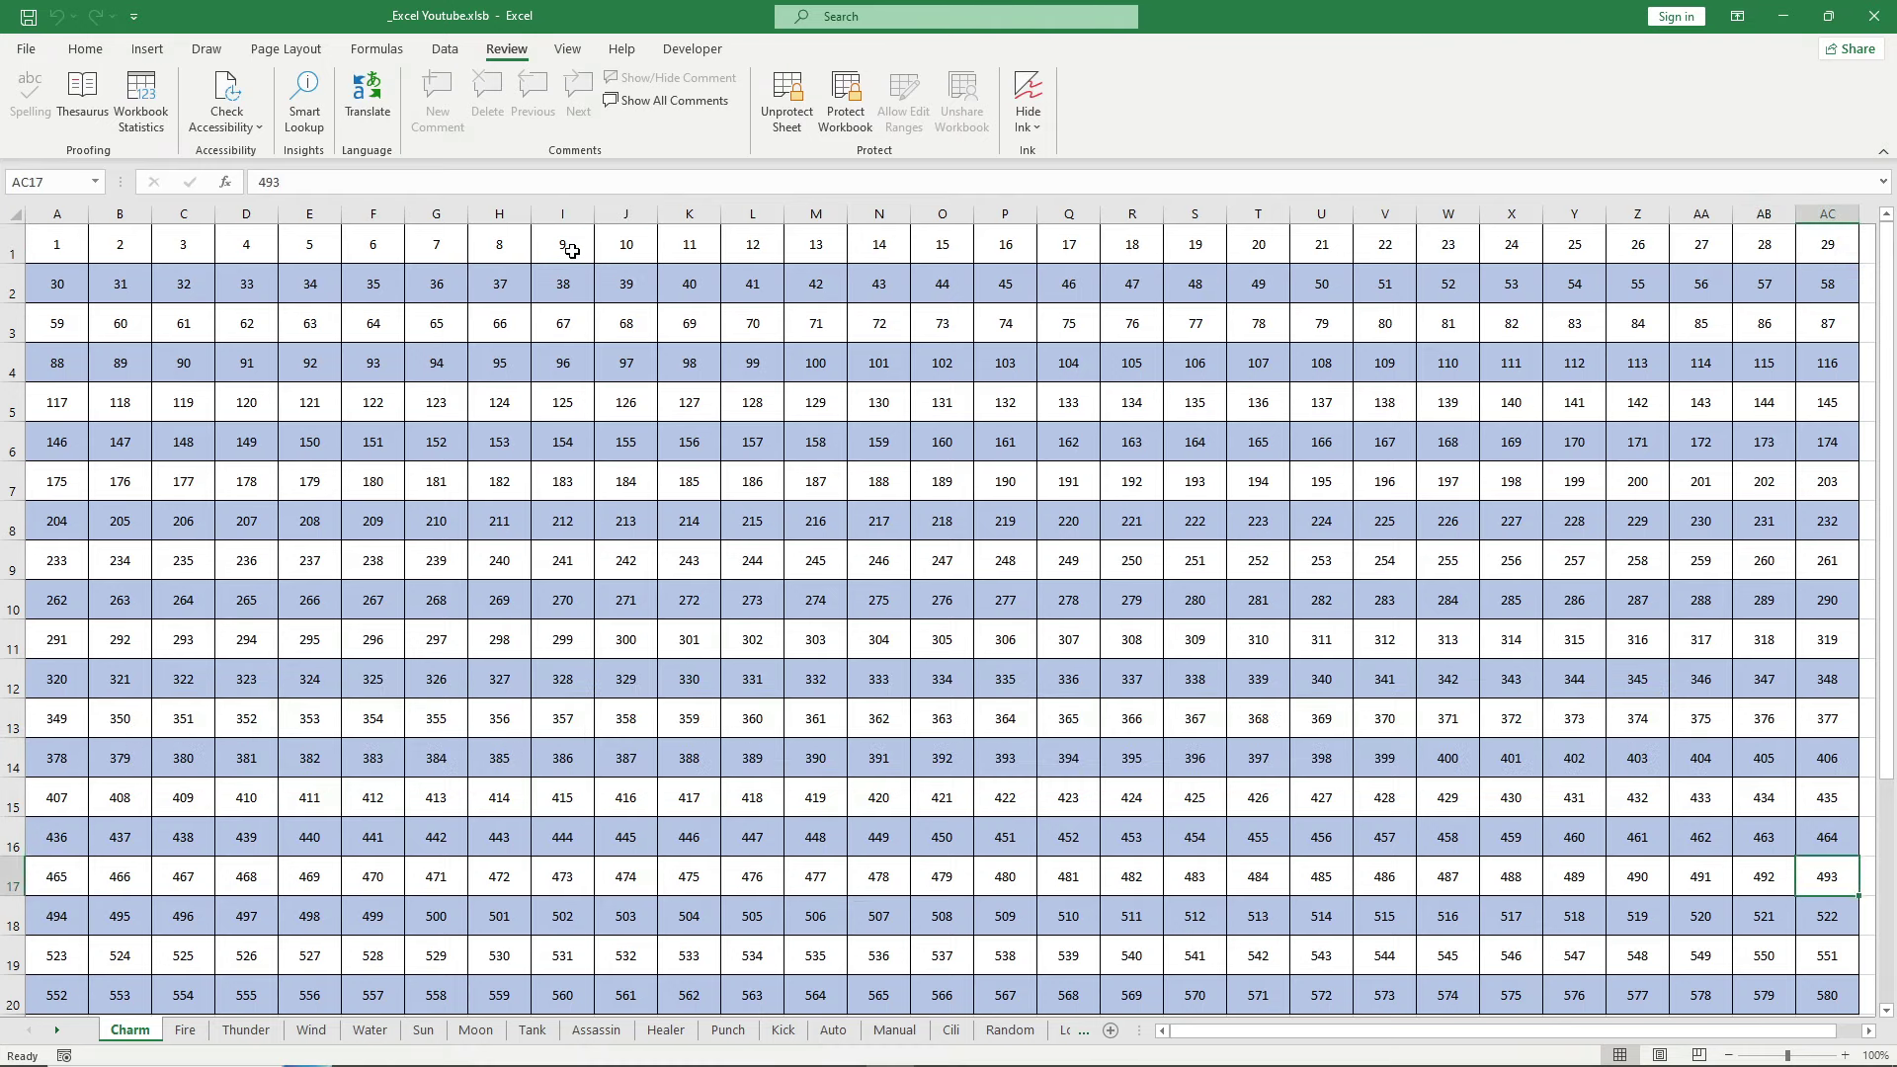
pyautogui.press('Down')
pyautogui.press('Down')
pyautogui.press('Down')
pyautogui.press('Down')
pyautogui.press('Left')
pyautogui.press('Left')
pyautogui.press('Left')
pyautogui.press('Left')
pyautogui.press('Left')
pyautogui.press('Left')
pyautogui.press('Left')
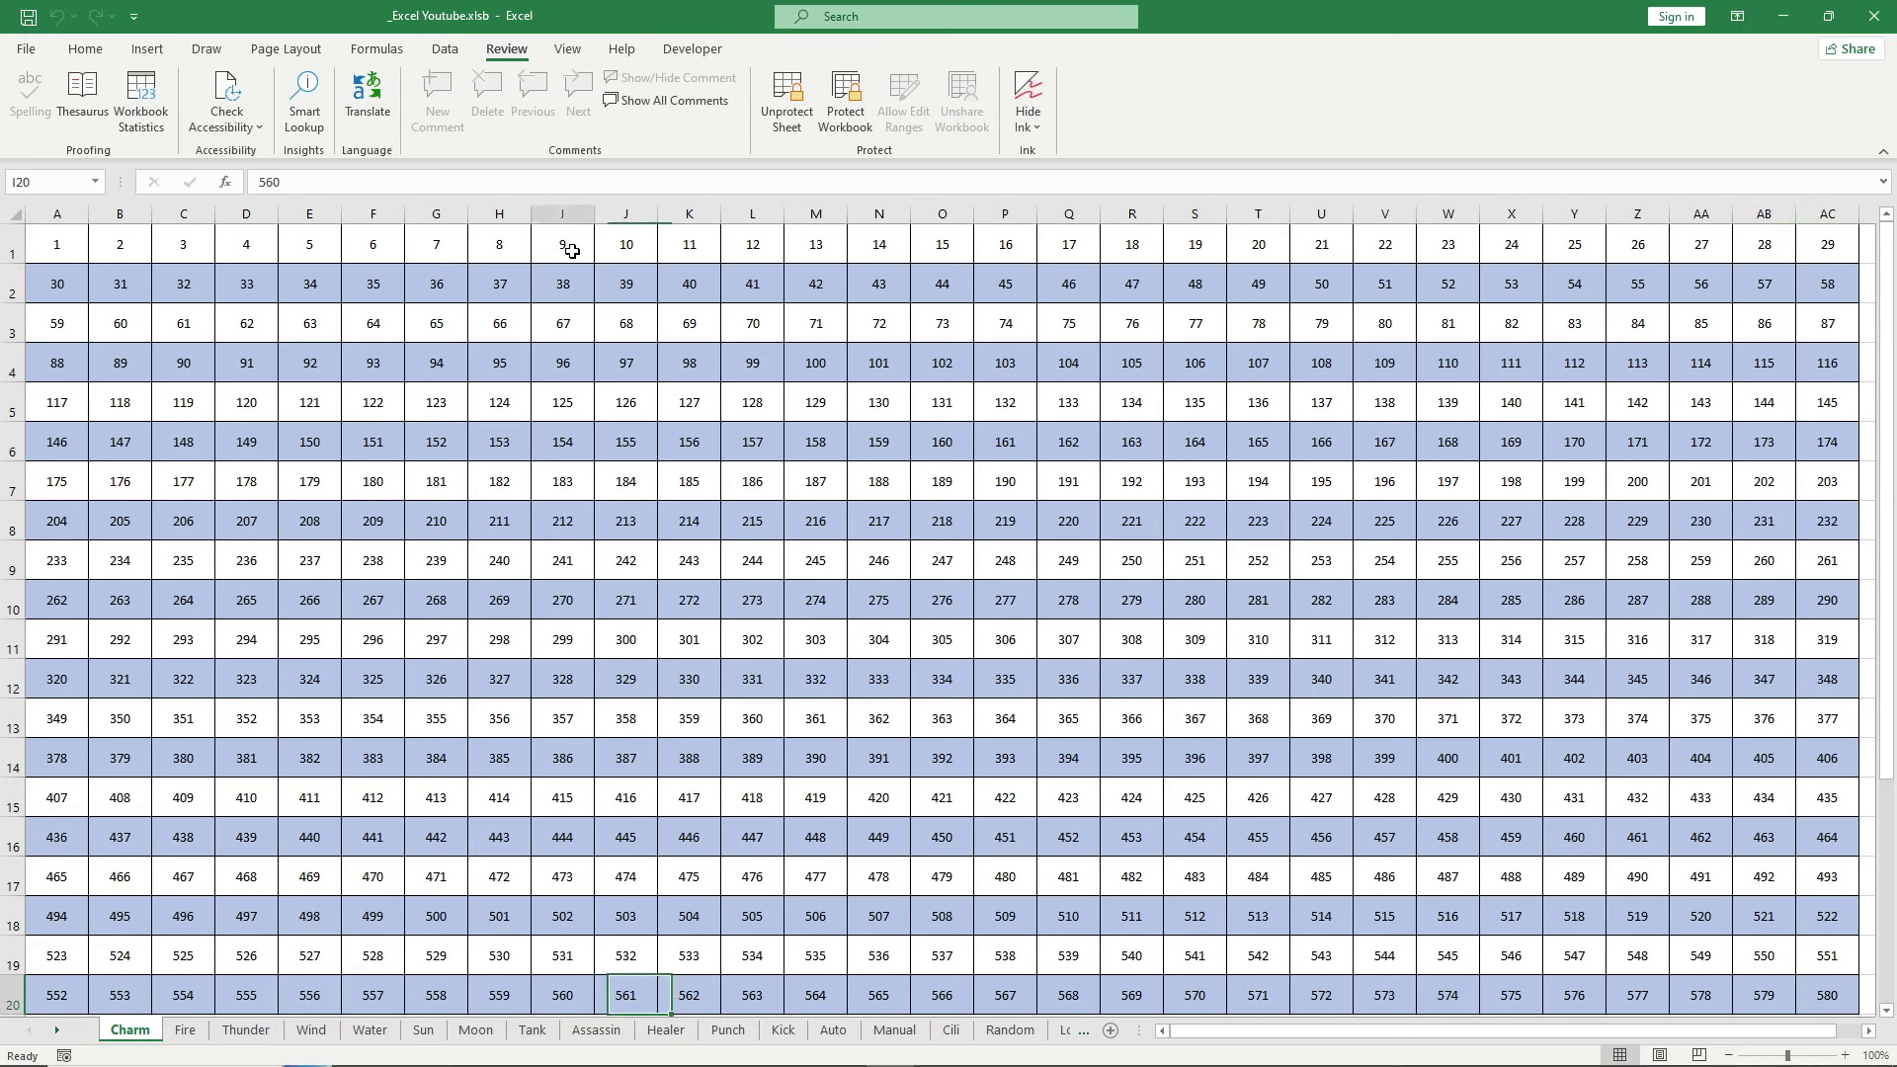
pyautogui.press('Left')
pyautogui.press('Left')
pyautogui.press('Left')
pyautogui.press('Up')
pyautogui.press('Up')
pyautogui.press('Up')
pyautogui.press('Up')
pyautogui.press('Up')
pyautogui.press('Up')
pyautogui.press('Up')
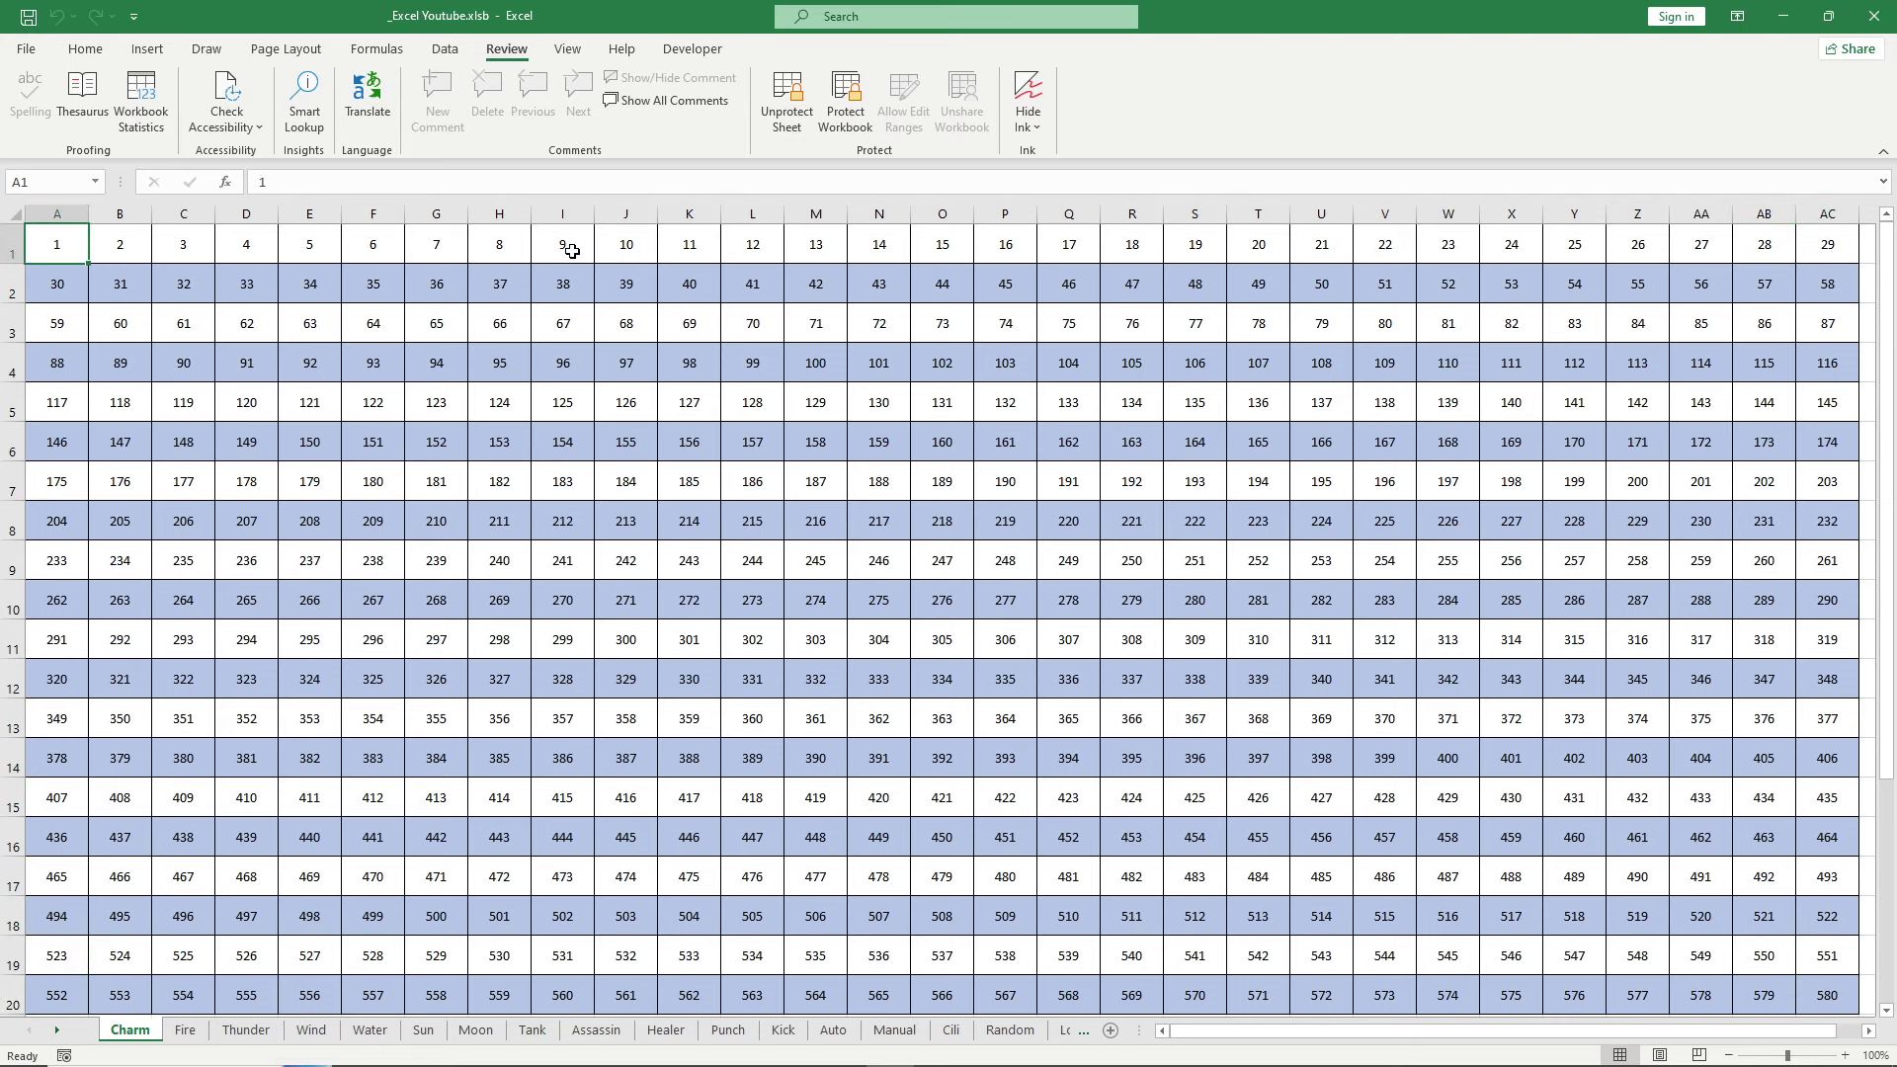
pyautogui.click(787, 98)
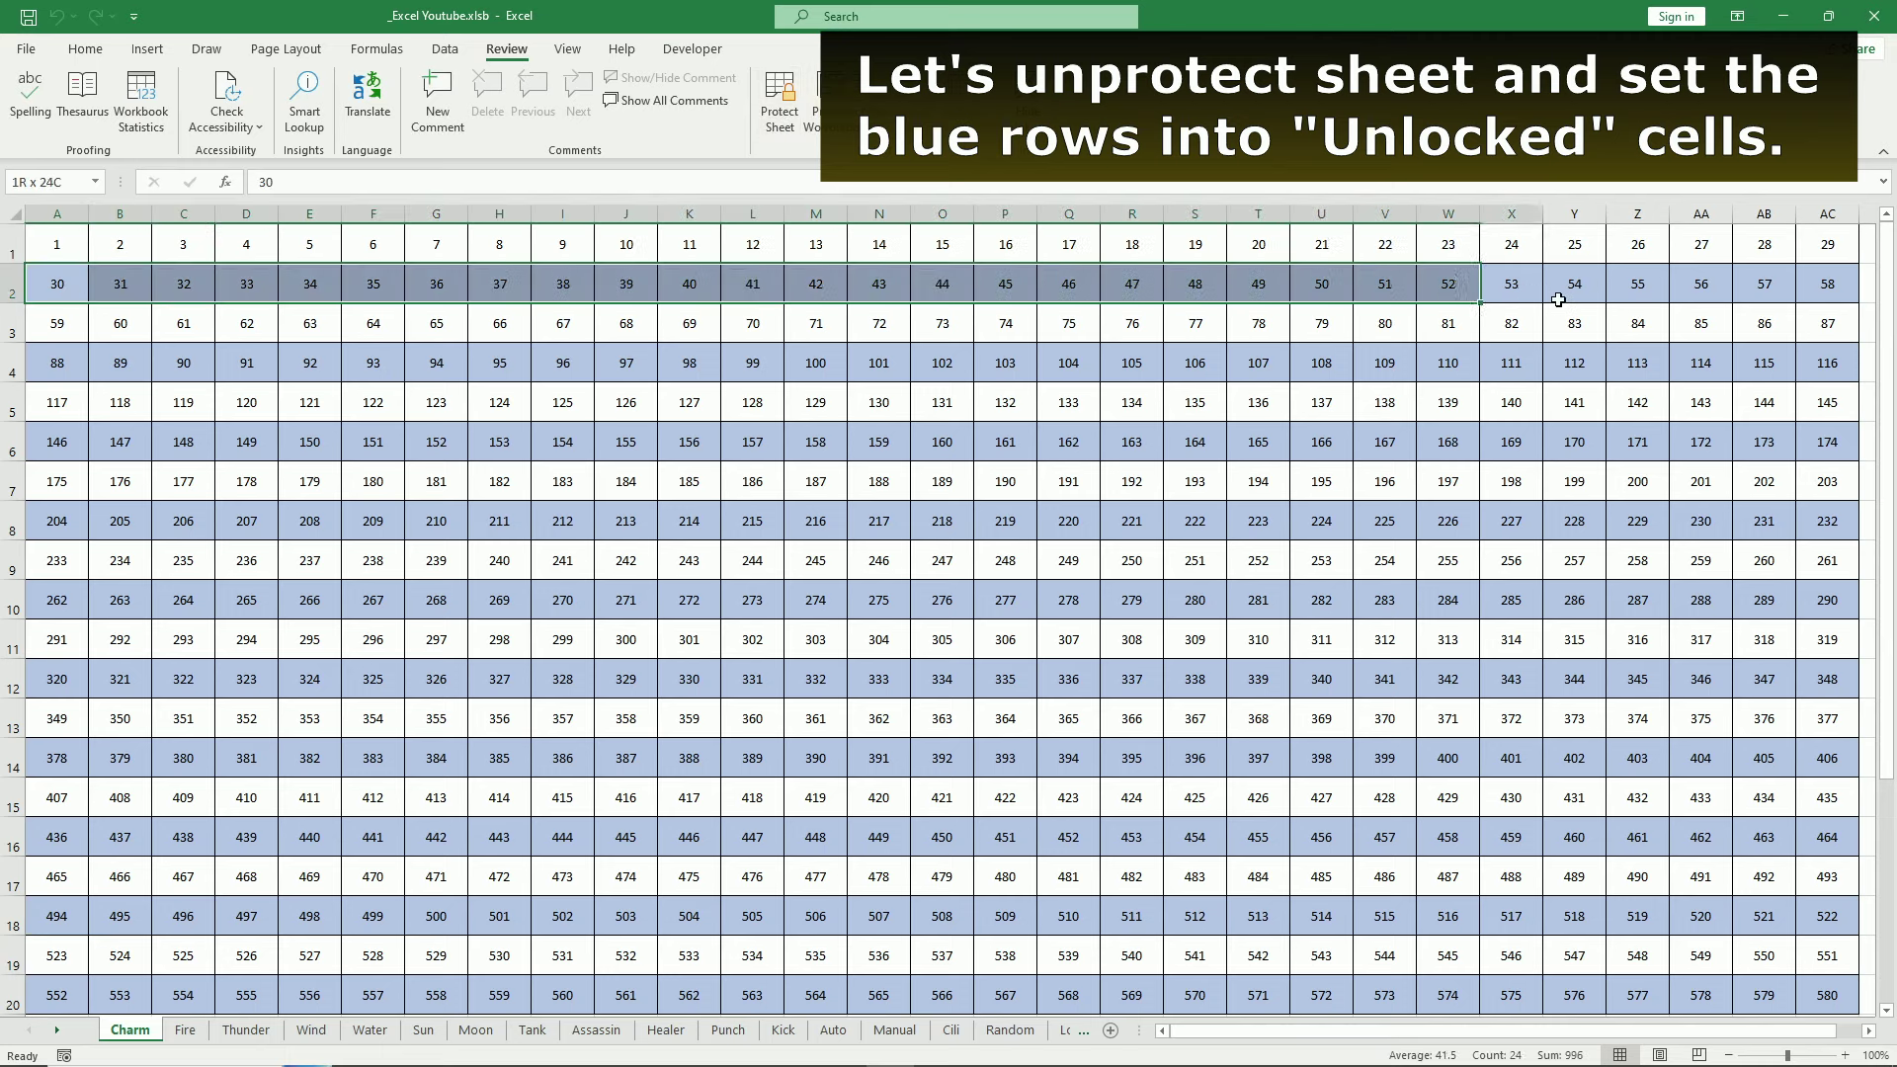
# - Select the blue even rows 2, 4, 6 … 20 across columns A to AC
pyautogui.moveTo(69, 288); pyautogui.dragTo(1824, 296)
pyautogui.keyDown('ctrl'); pyautogui.moveTo(1819, 362); pyautogui.dragTo(56, 363); pyautogui.keyUp('ctrl')
pyautogui.keyDown('ctrl'); pyautogui.moveTo(56, 441); pyautogui.dragTo(1823, 442); pyautogui.keyUp('ctrl')
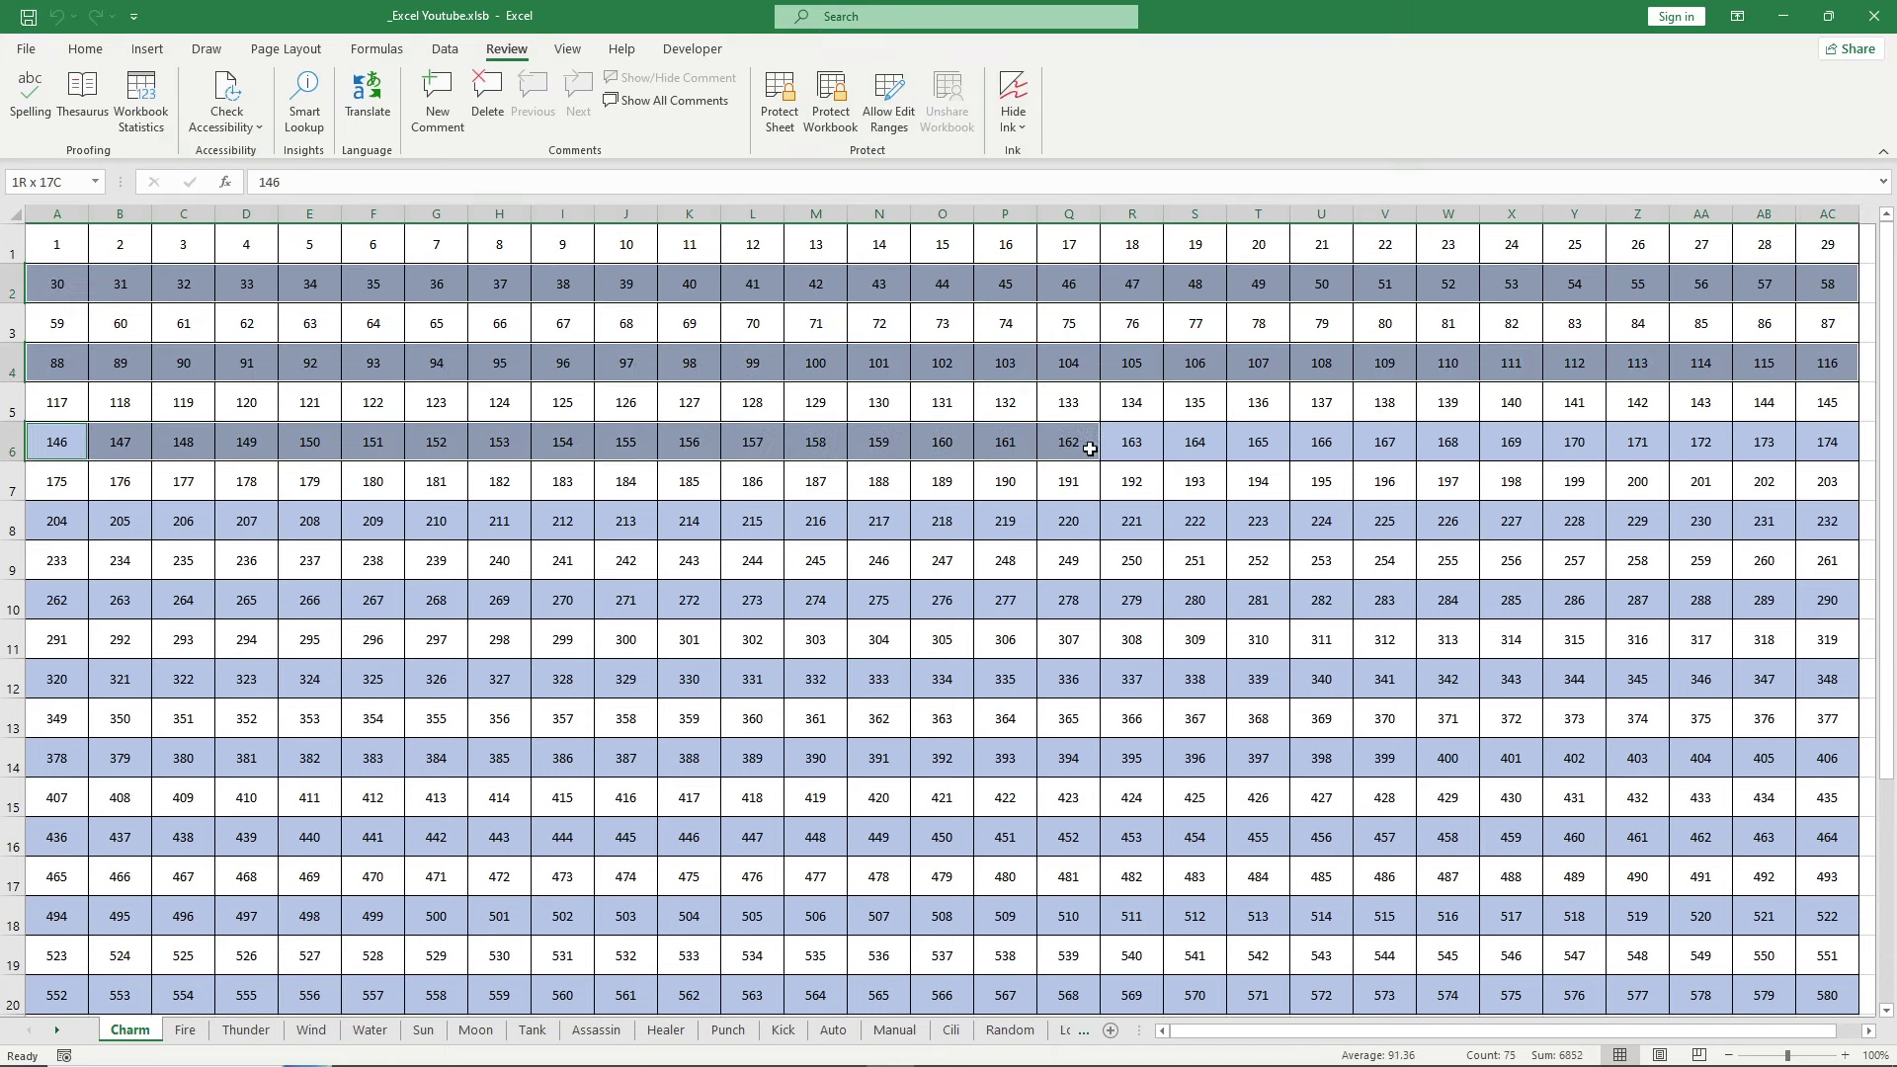
pyautogui.keyDown('ctrl'); pyautogui.moveTo(1824, 521); pyautogui.dragTo(59, 523); pyautogui.keyUp('ctrl')
pyautogui.keyDown('ctrl'); pyautogui.moveTo(61, 590); pyautogui.dragTo(1824, 598); pyautogui.keyUp('ctrl')
pyautogui.keyDown('ctrl'); pyautogui.moveTo(1823, 678); pyautogui.dragTo(57, 679); pyautogui.keyUp('ctrl')
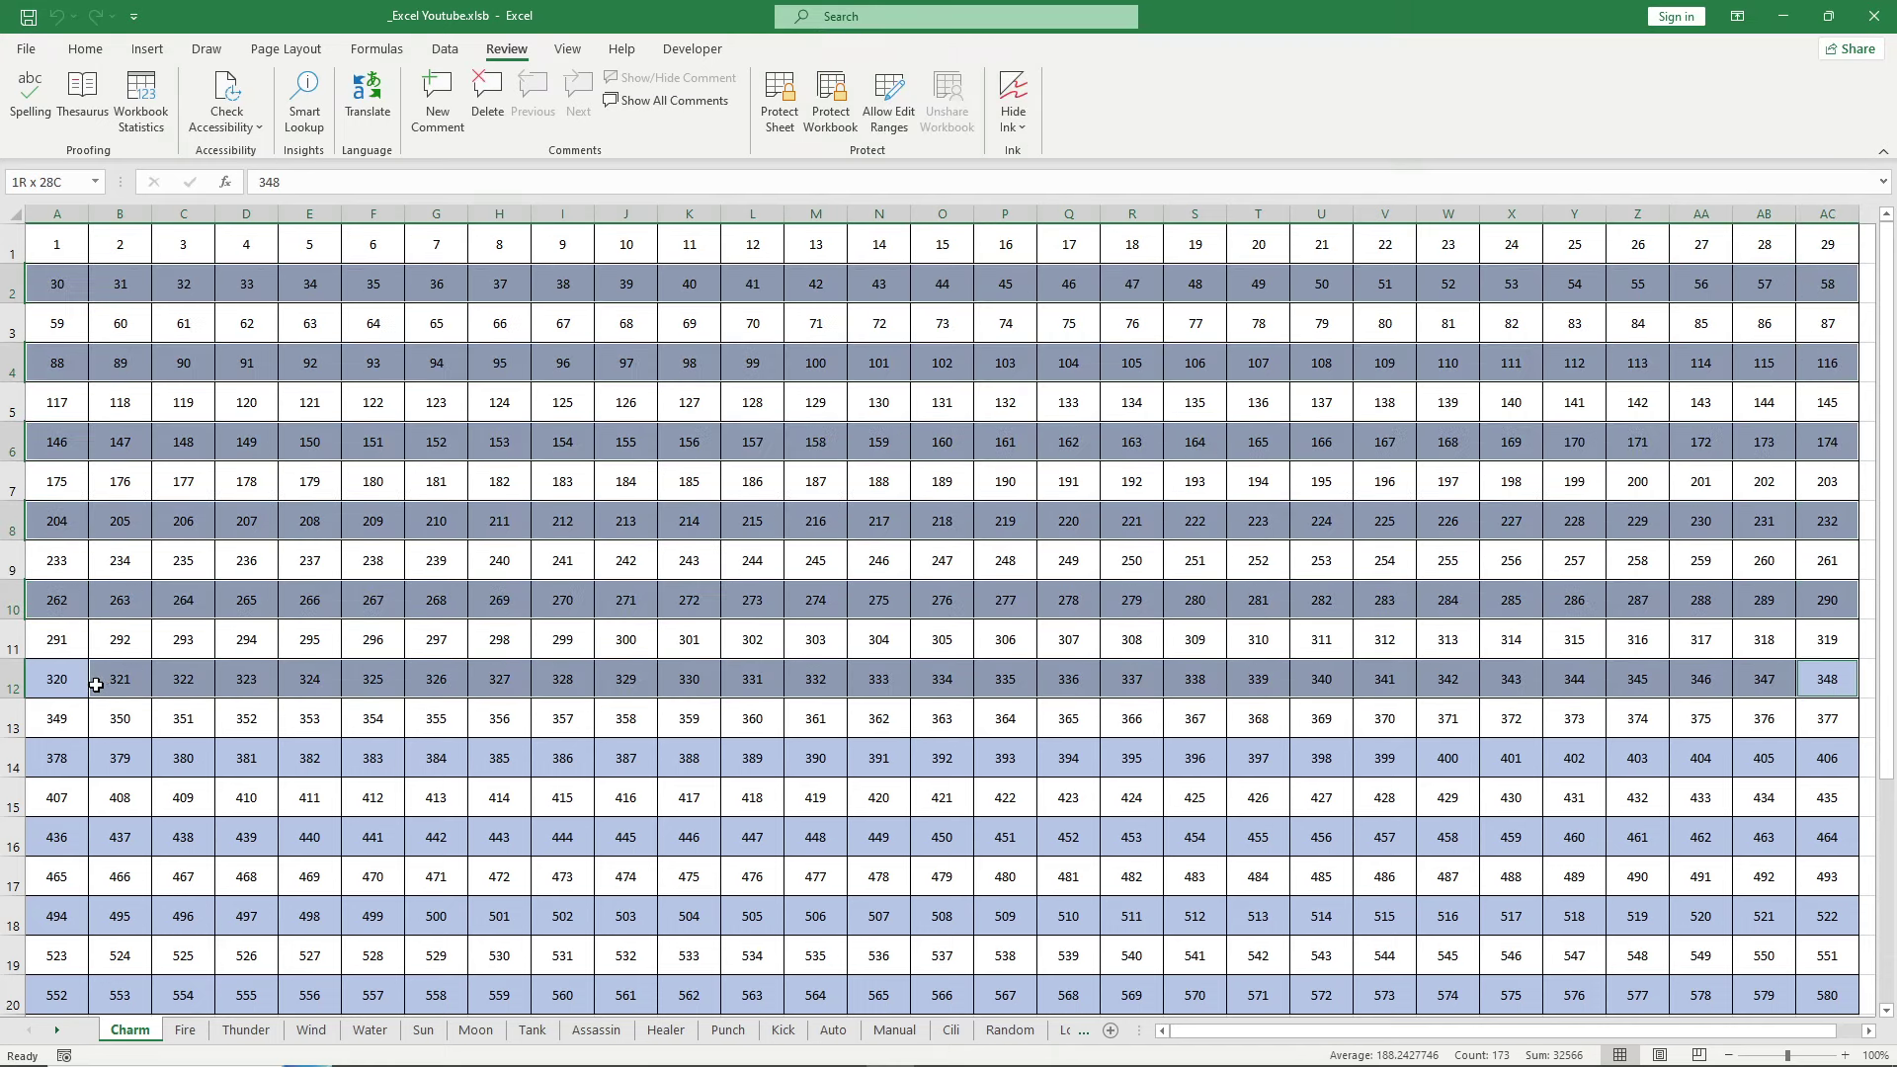
pyautogui.keyDown('ctrl'); pyautogui.moveTo(56, 758); pyautogui.dragTo(1838, 756); pyautogui.keyUp('ctrl')
pyautogui.keyDown('ctrl'); pyautogui.moveTo(1823, 837); pyautogui.dragTo(57, 837); pyautogui.keyUp('ctrl')
pyautogui.keyDown('ctrl'); pyautogui.moveTo(56, 916); pyautogui.dragTo(1828, 917); pyautogui.keyUp('ctrl')
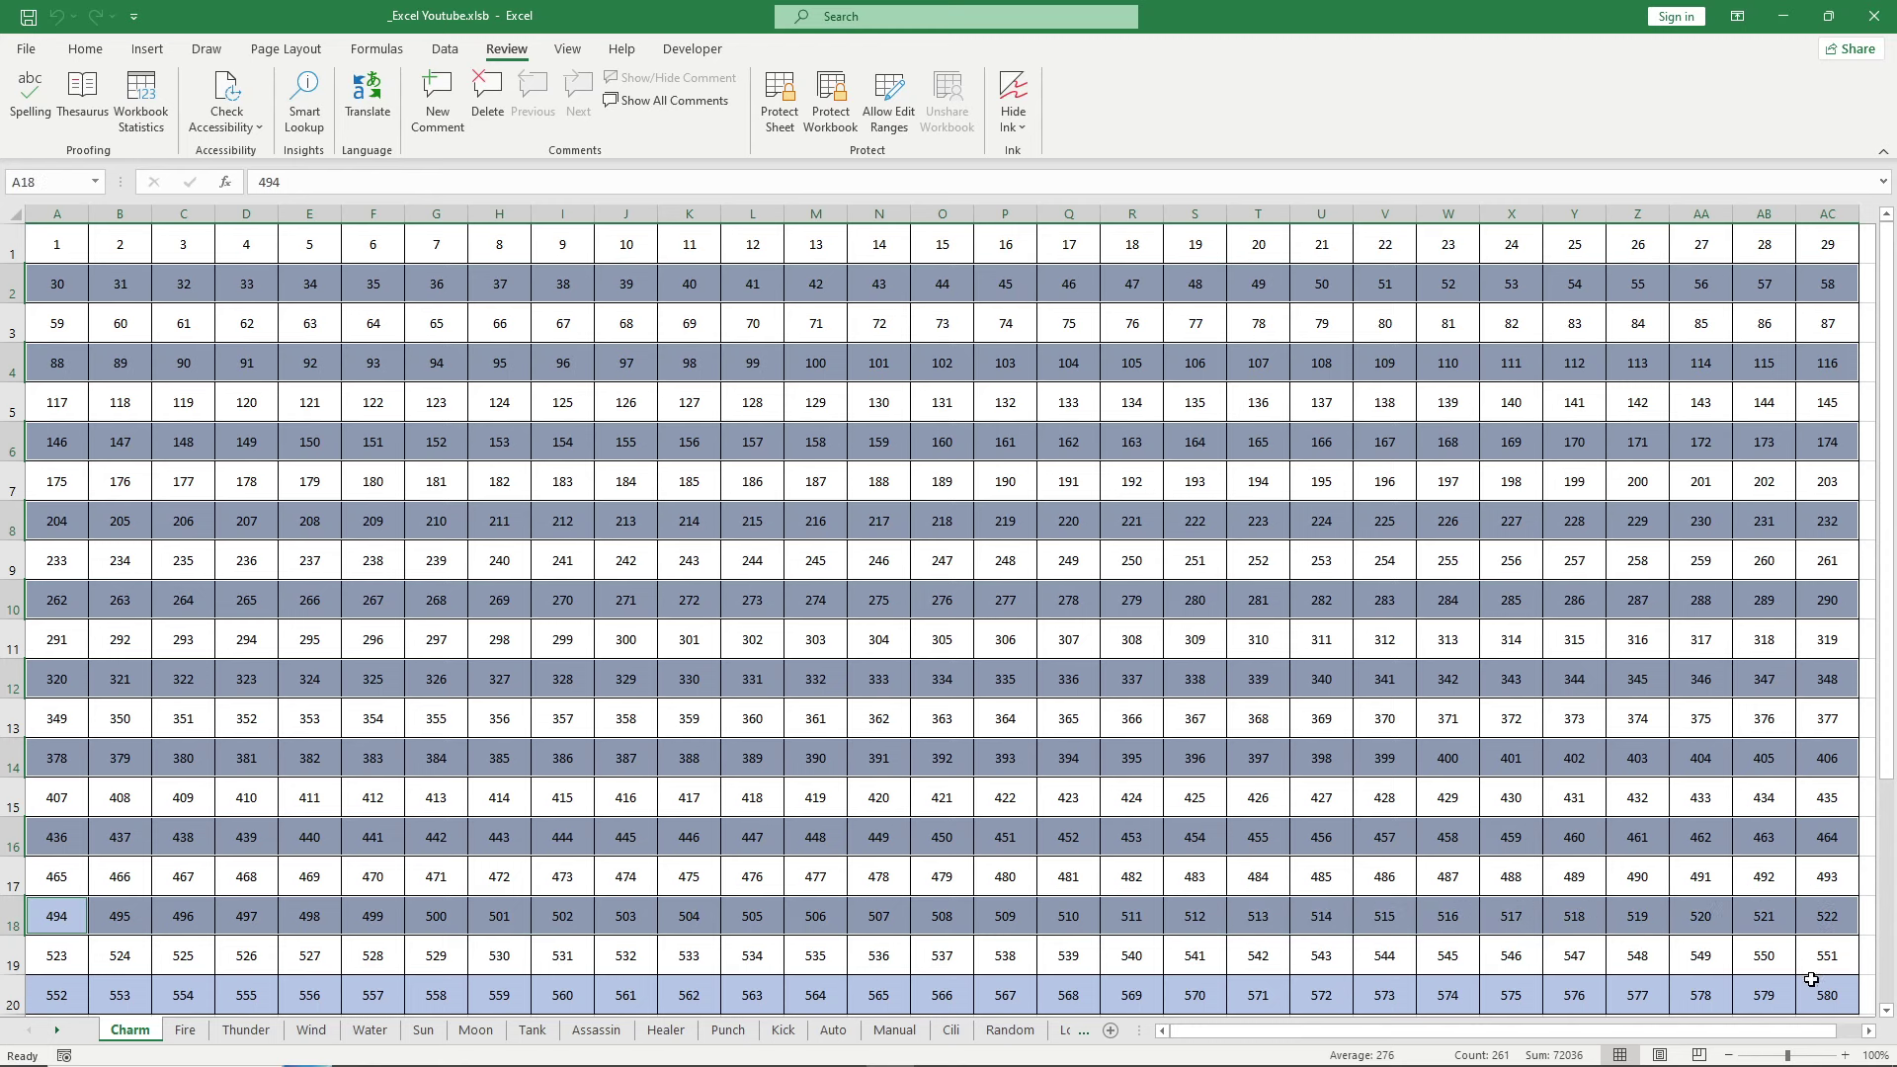
pyautogui.keyDown('ctrl'); pyautogui.moveTo(1828, 995); pyautogui.dragTo(56, 995); pyautogui.keyUp('ctrl')
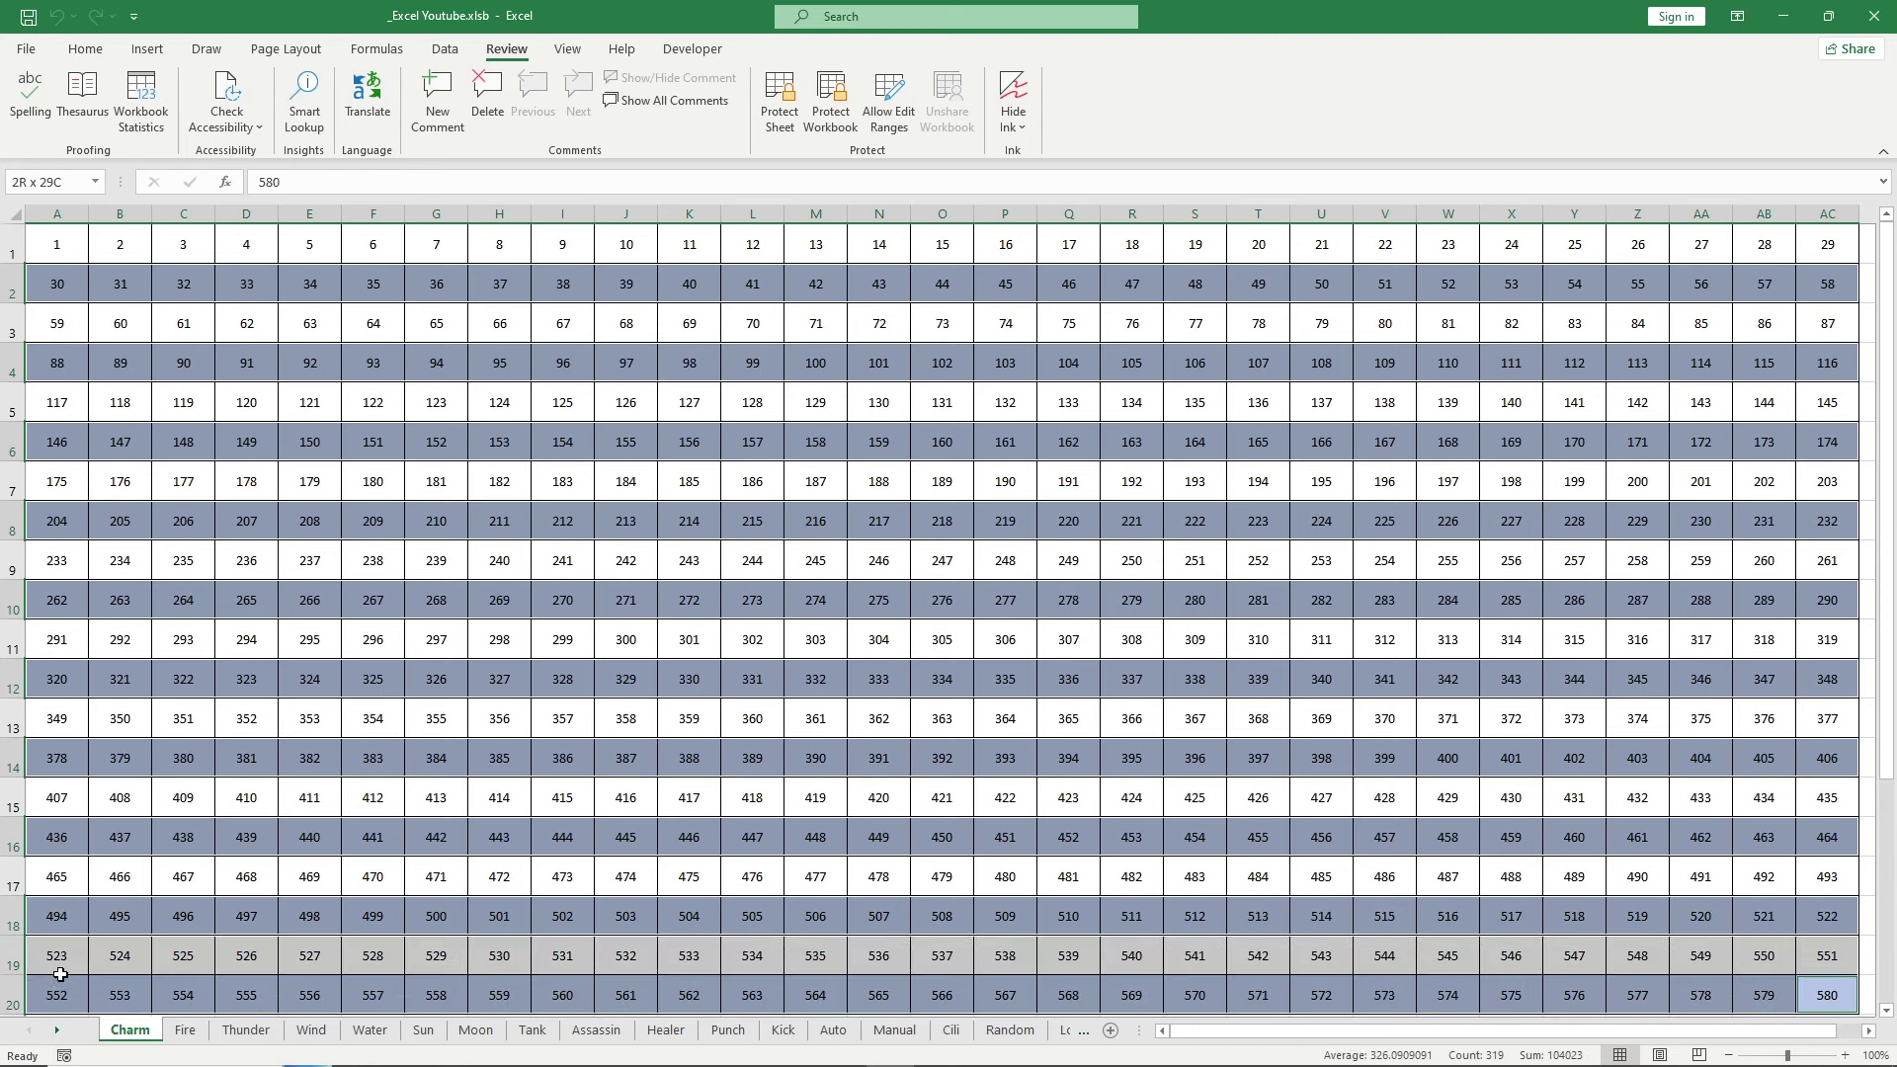
# - Untick Locked in Format Cells Protection for the selected blue rows
pyautogui.rightClick(739, 362)
pyautogui.click(856, 814)
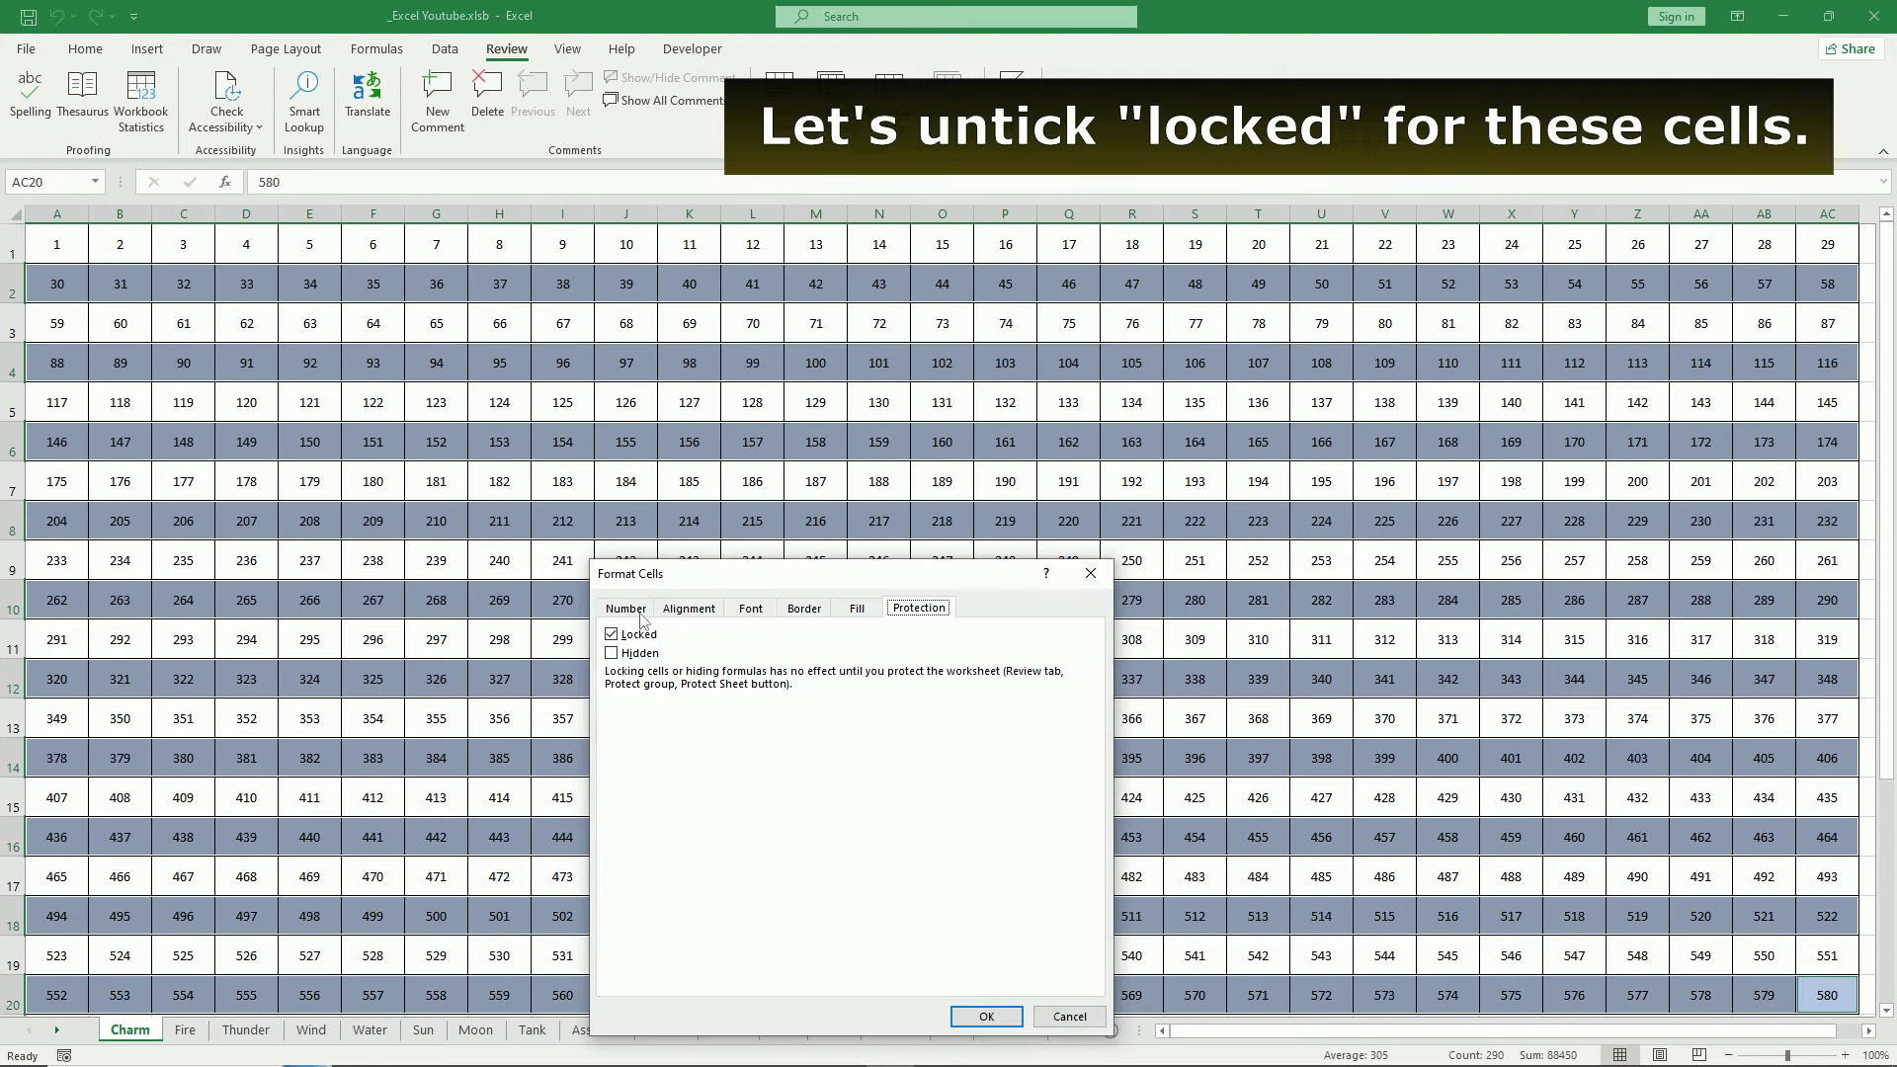
pyautogui.click(637, 634)
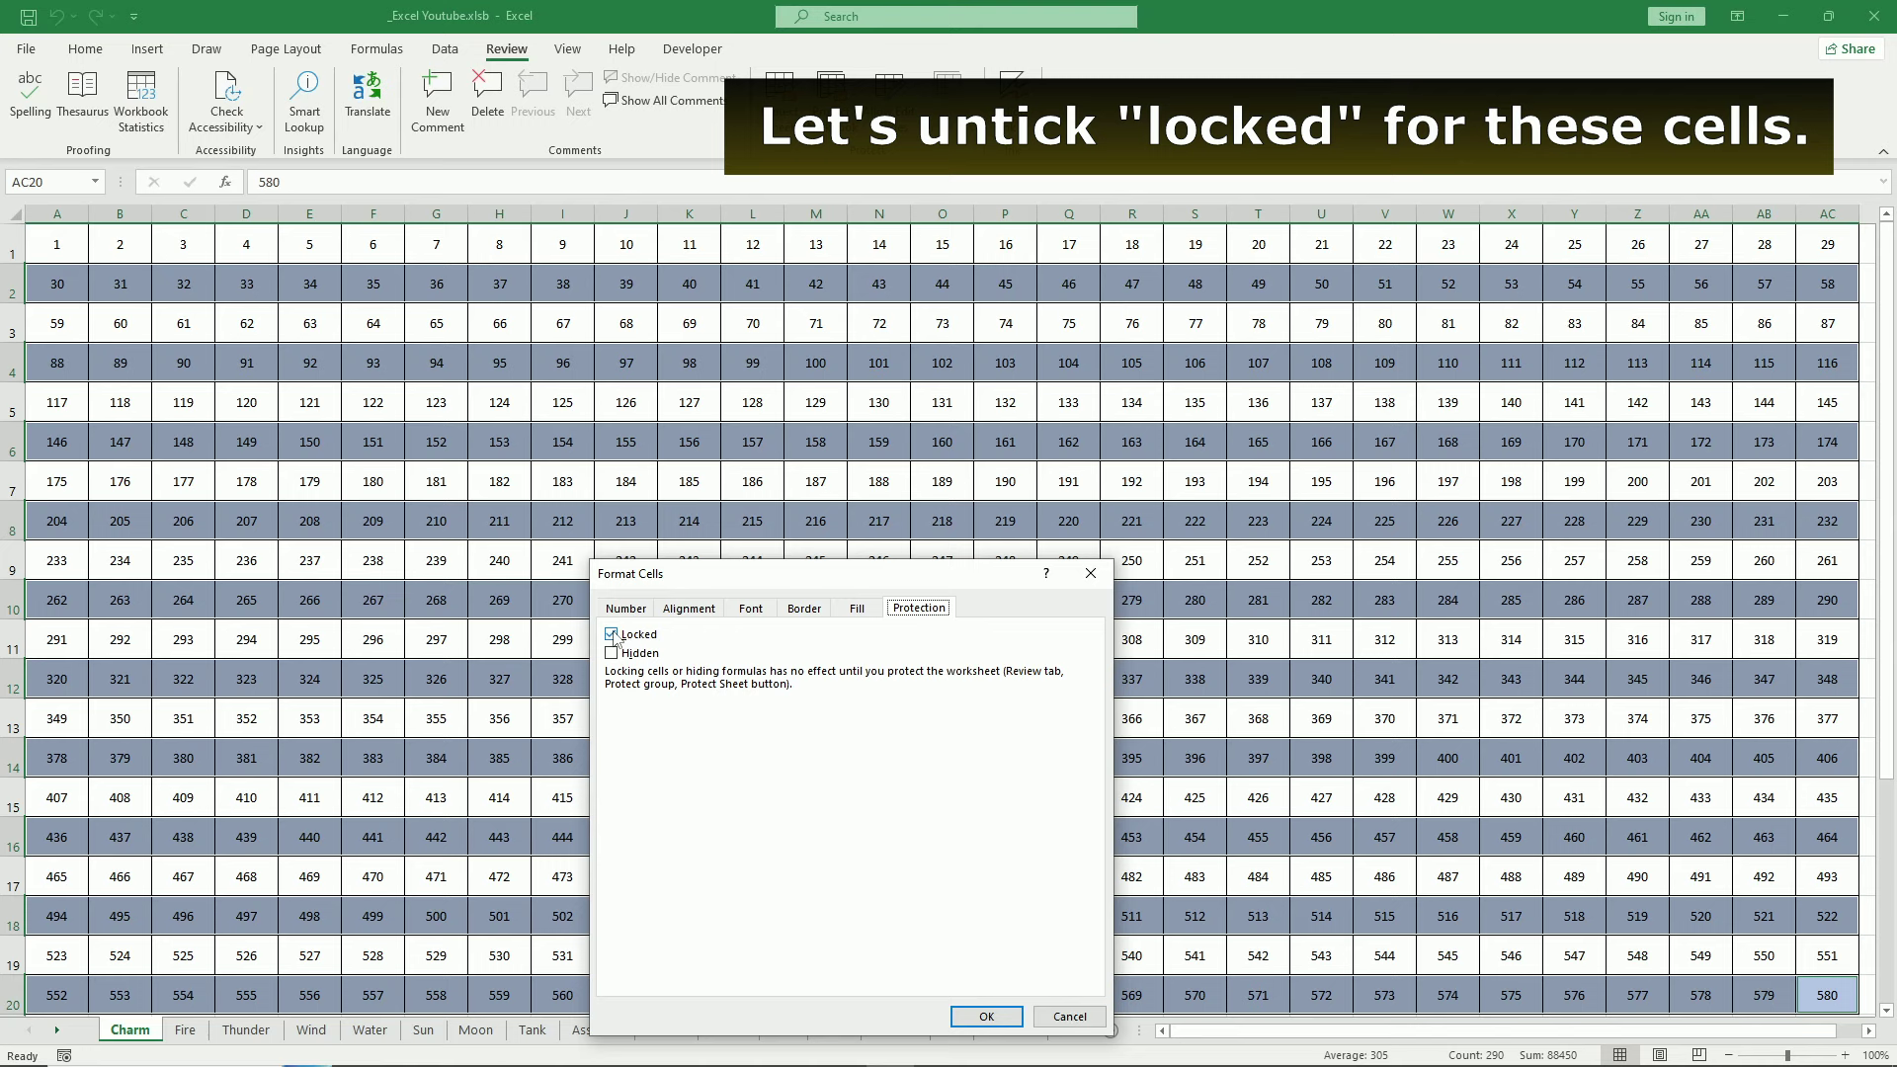
pyautogui.click(986, 1017)
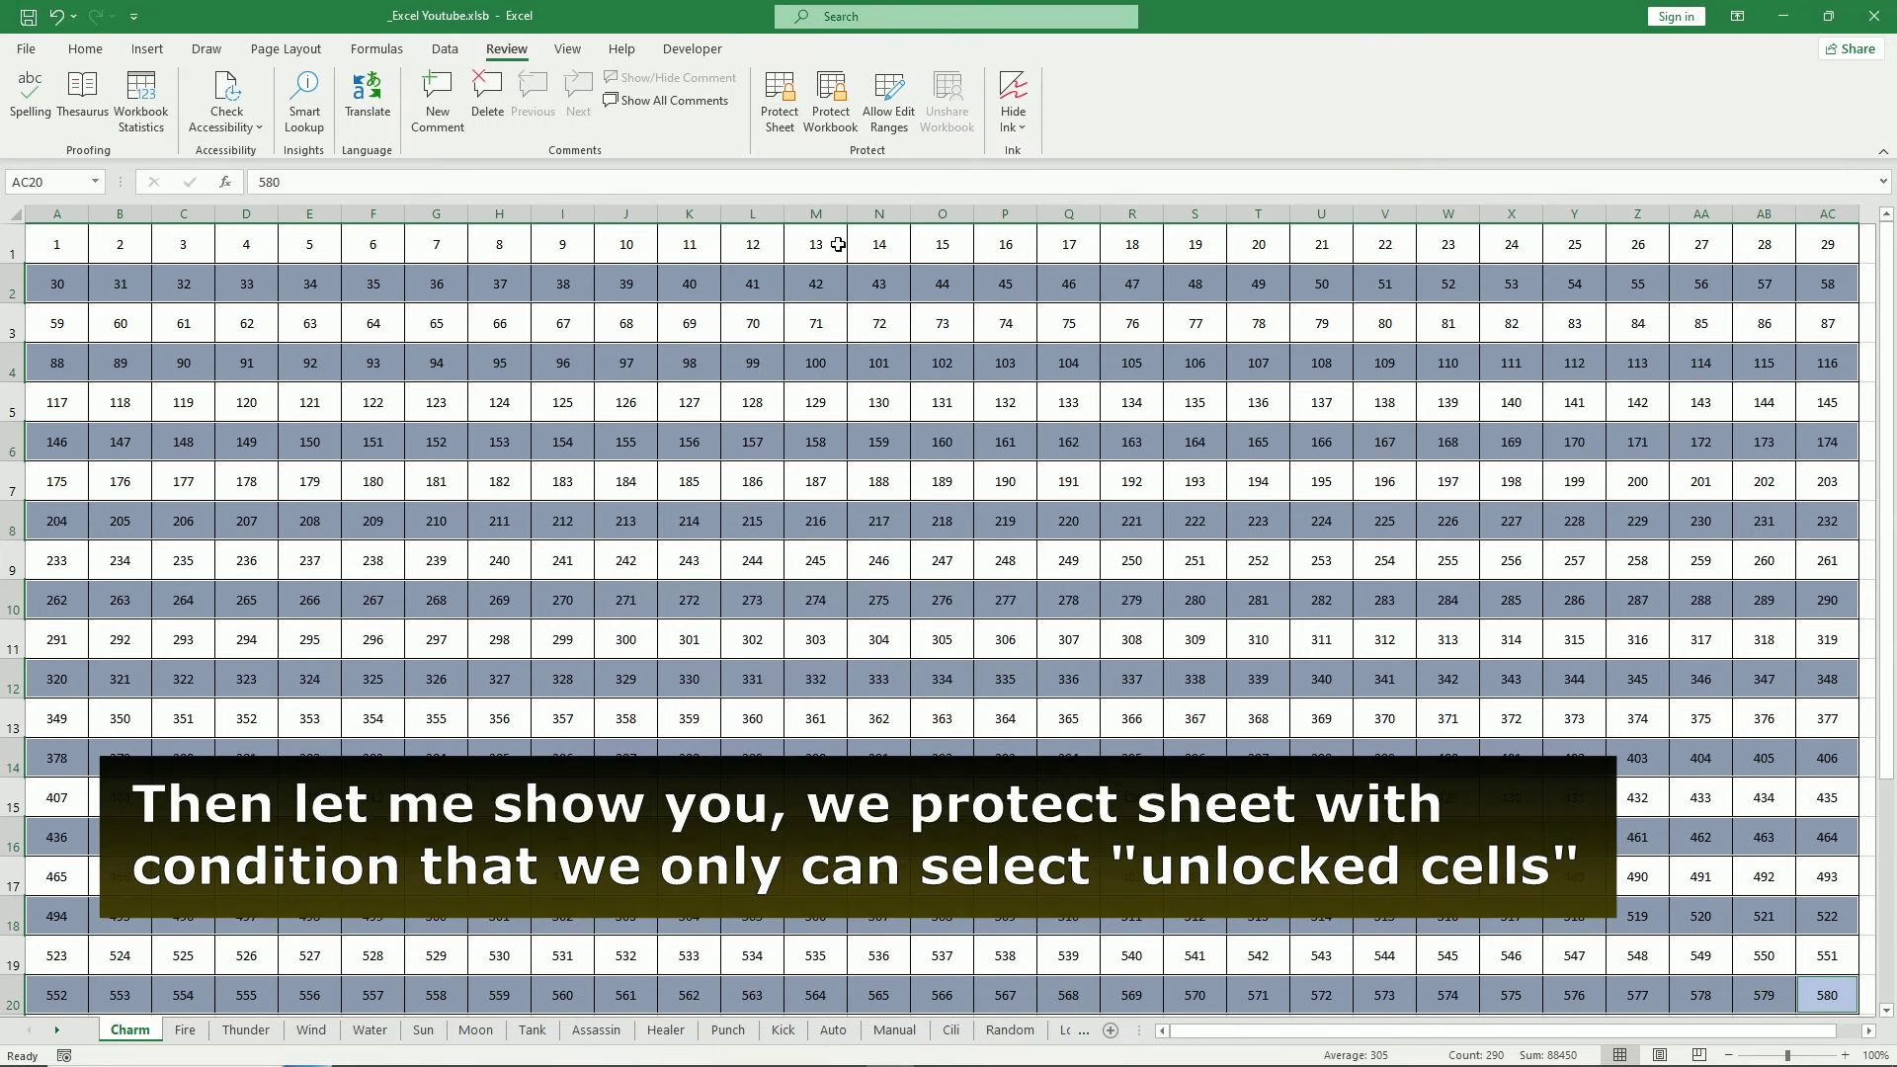
# - Protect the Charm sheet with Select locked cells off and Select unlocked cells on
pyautogui.click(842, 236)
pyautogui.click(780, 104)
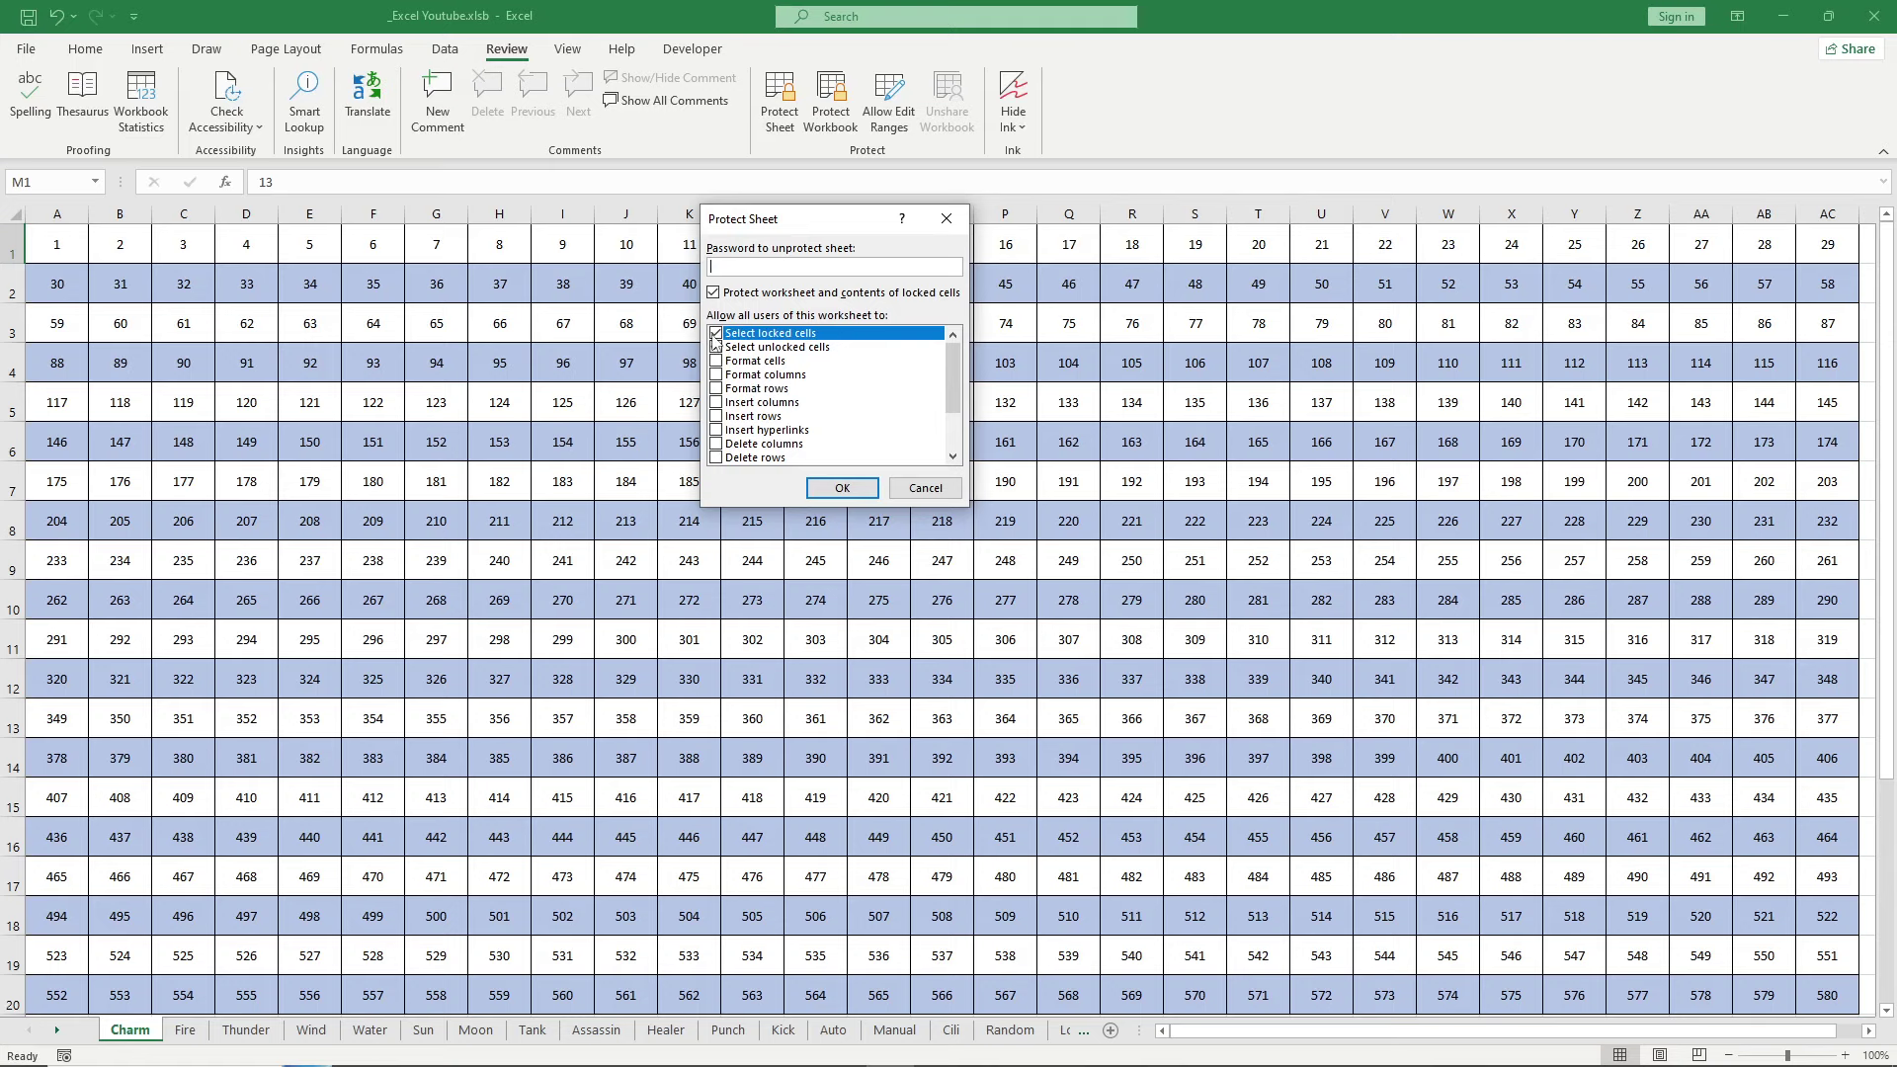
pyautogui.click(858, 490)
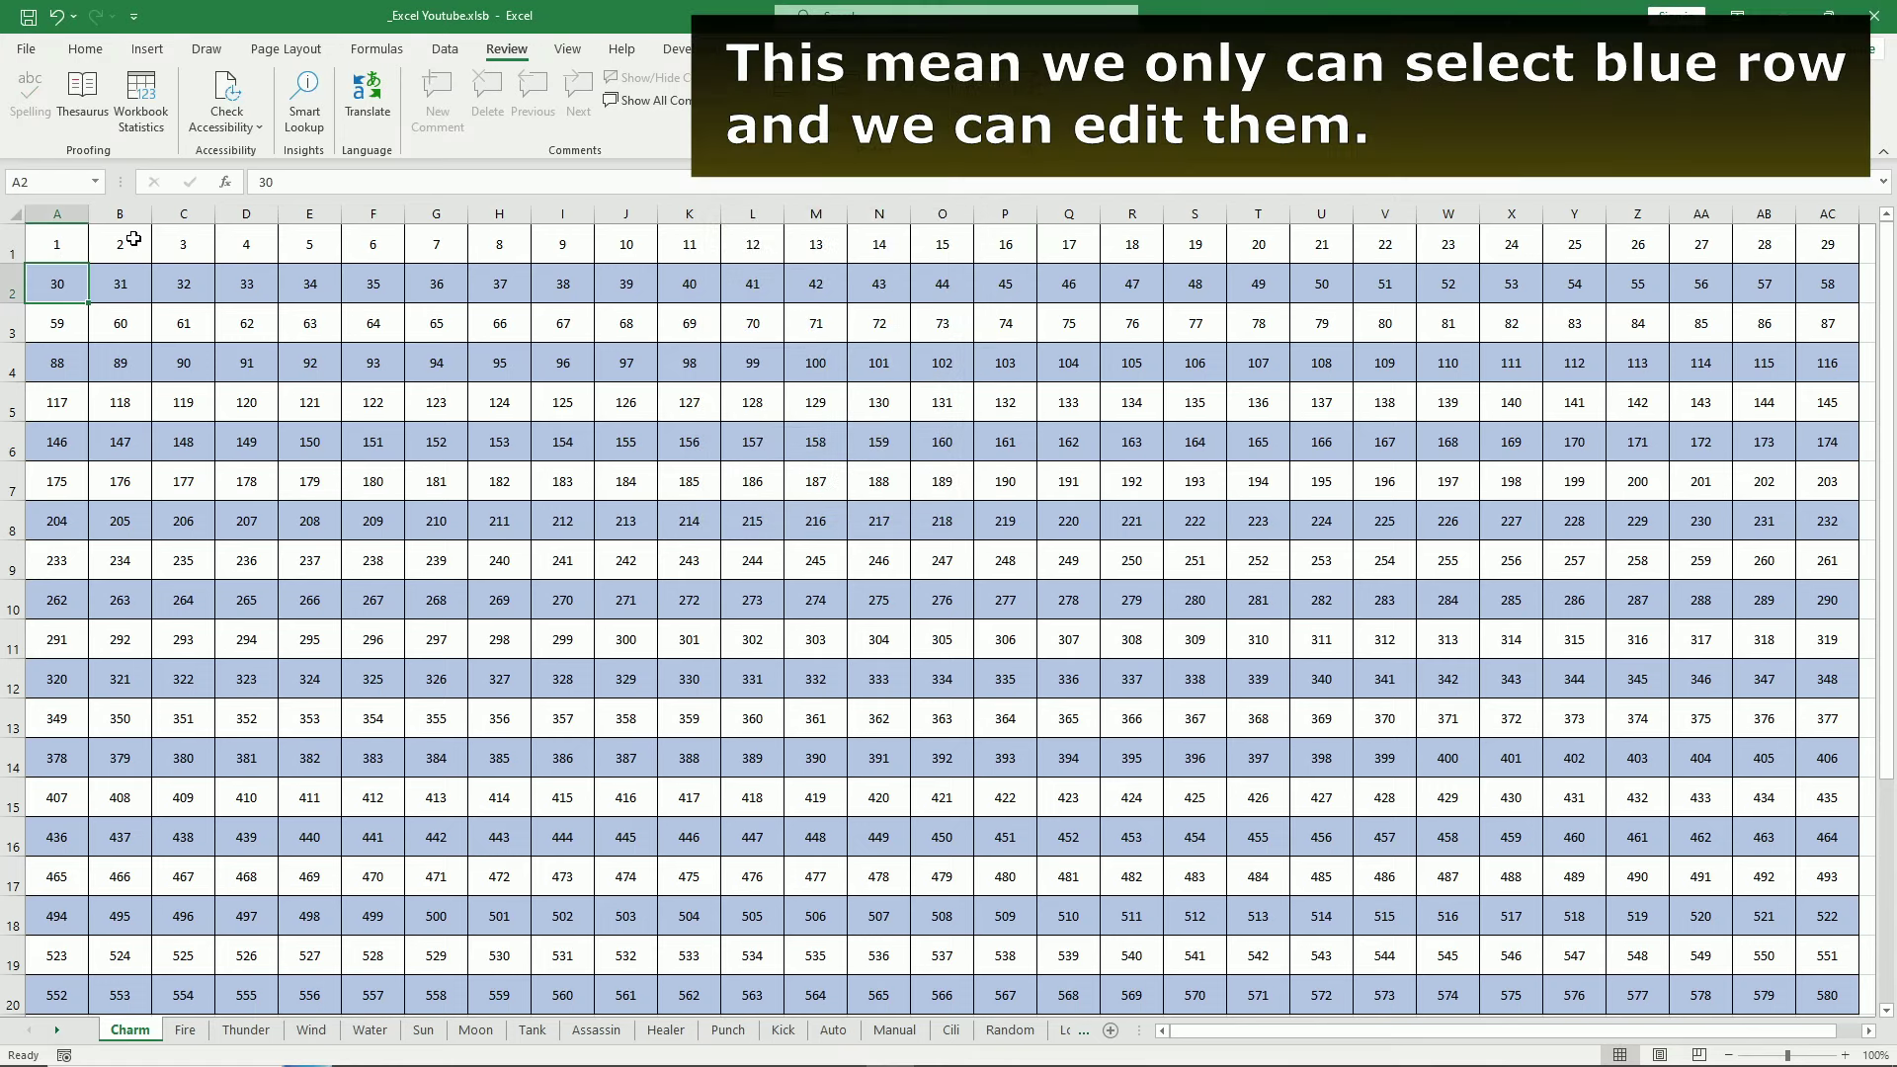
pyautogui.press('F2')
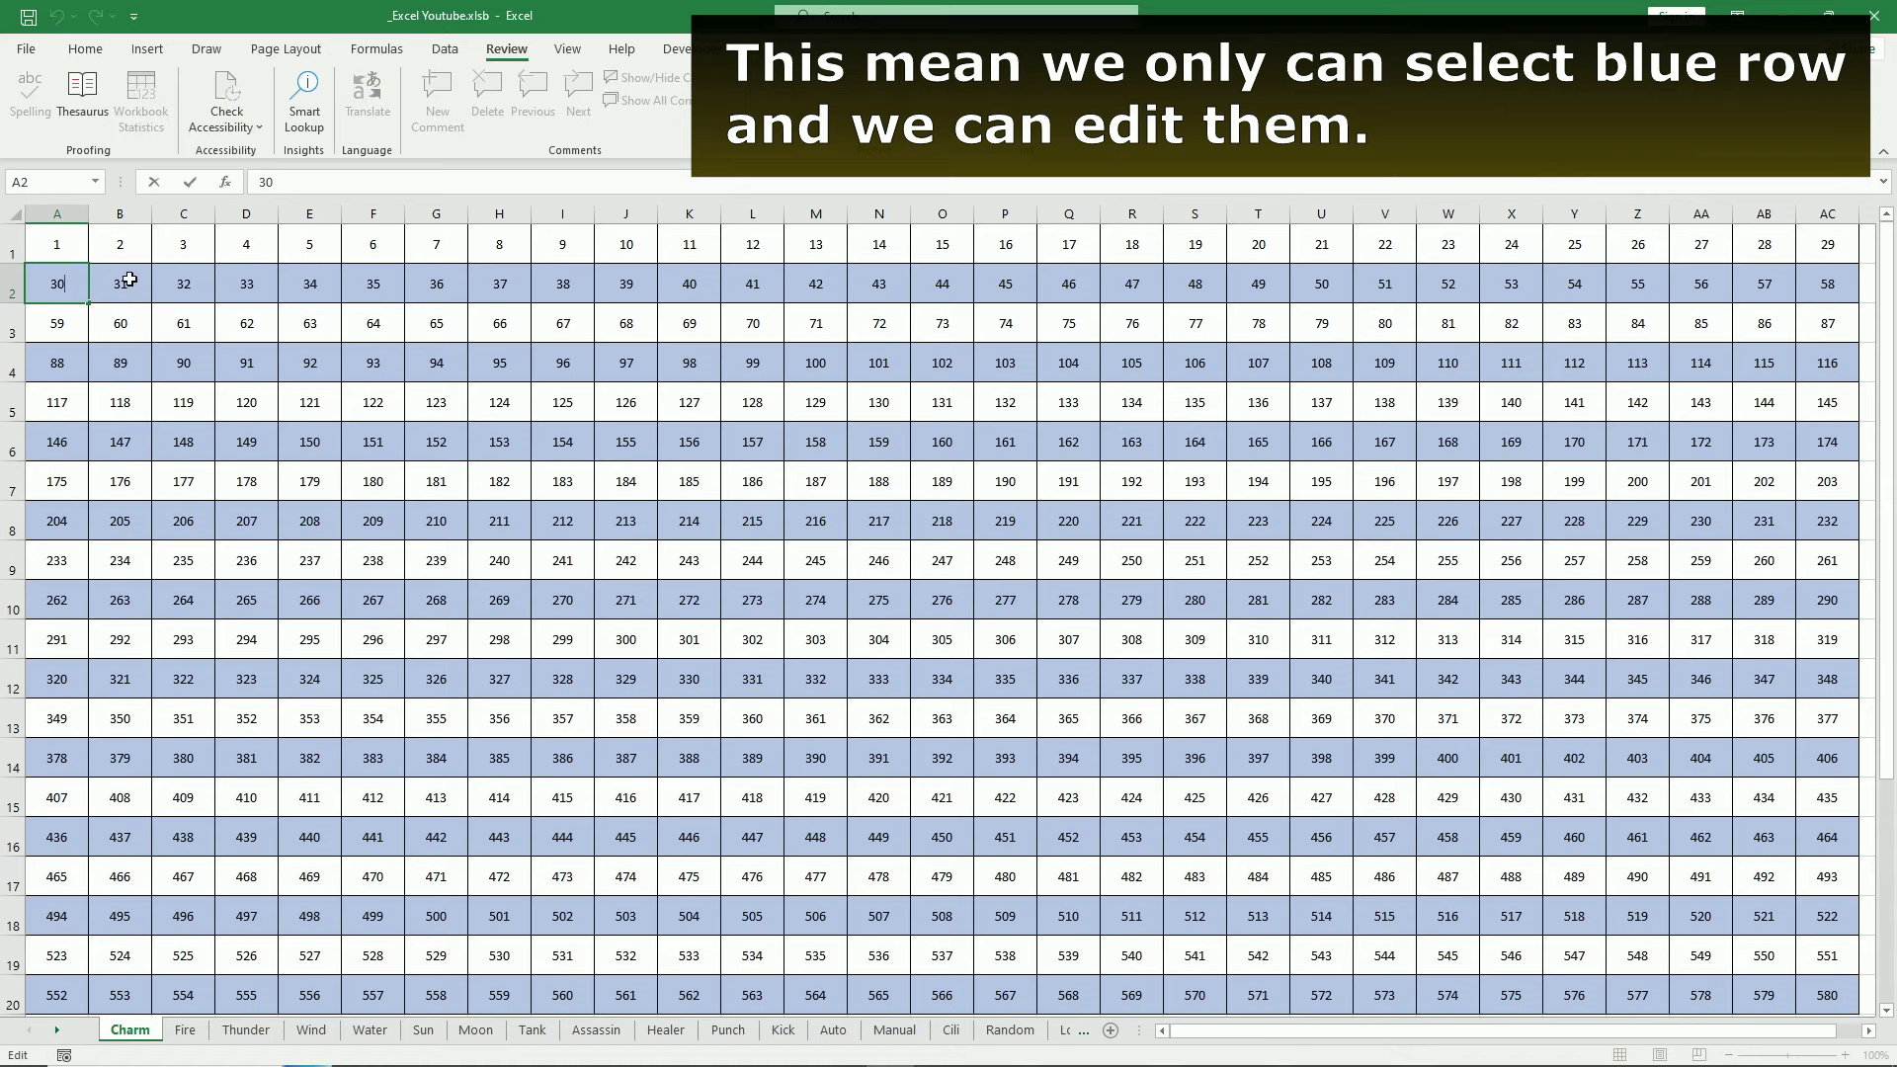
pyautogui.press('Escape')
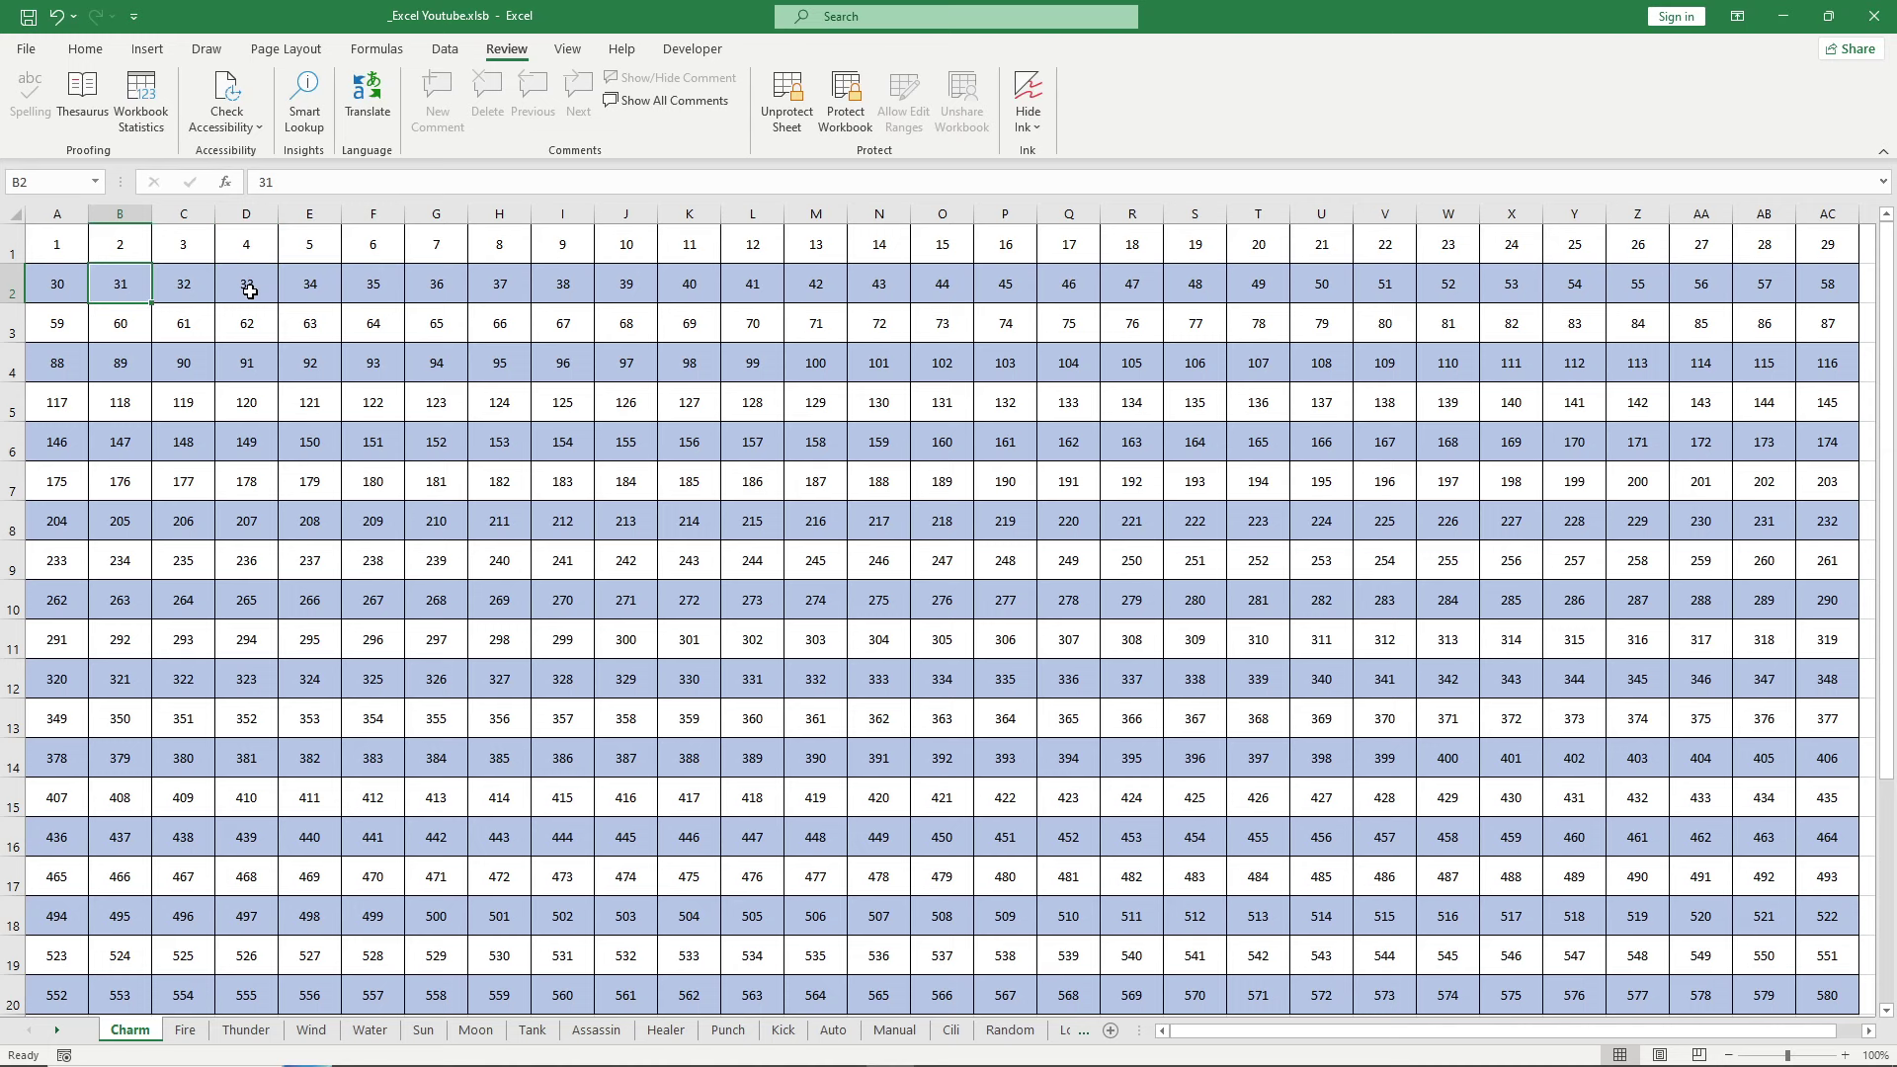
pyautogui.press('Down')
pyautogui.press('Down')
pyautogui.press('Down')
pyautogui.press('Down')
pyautogui.press('Down')
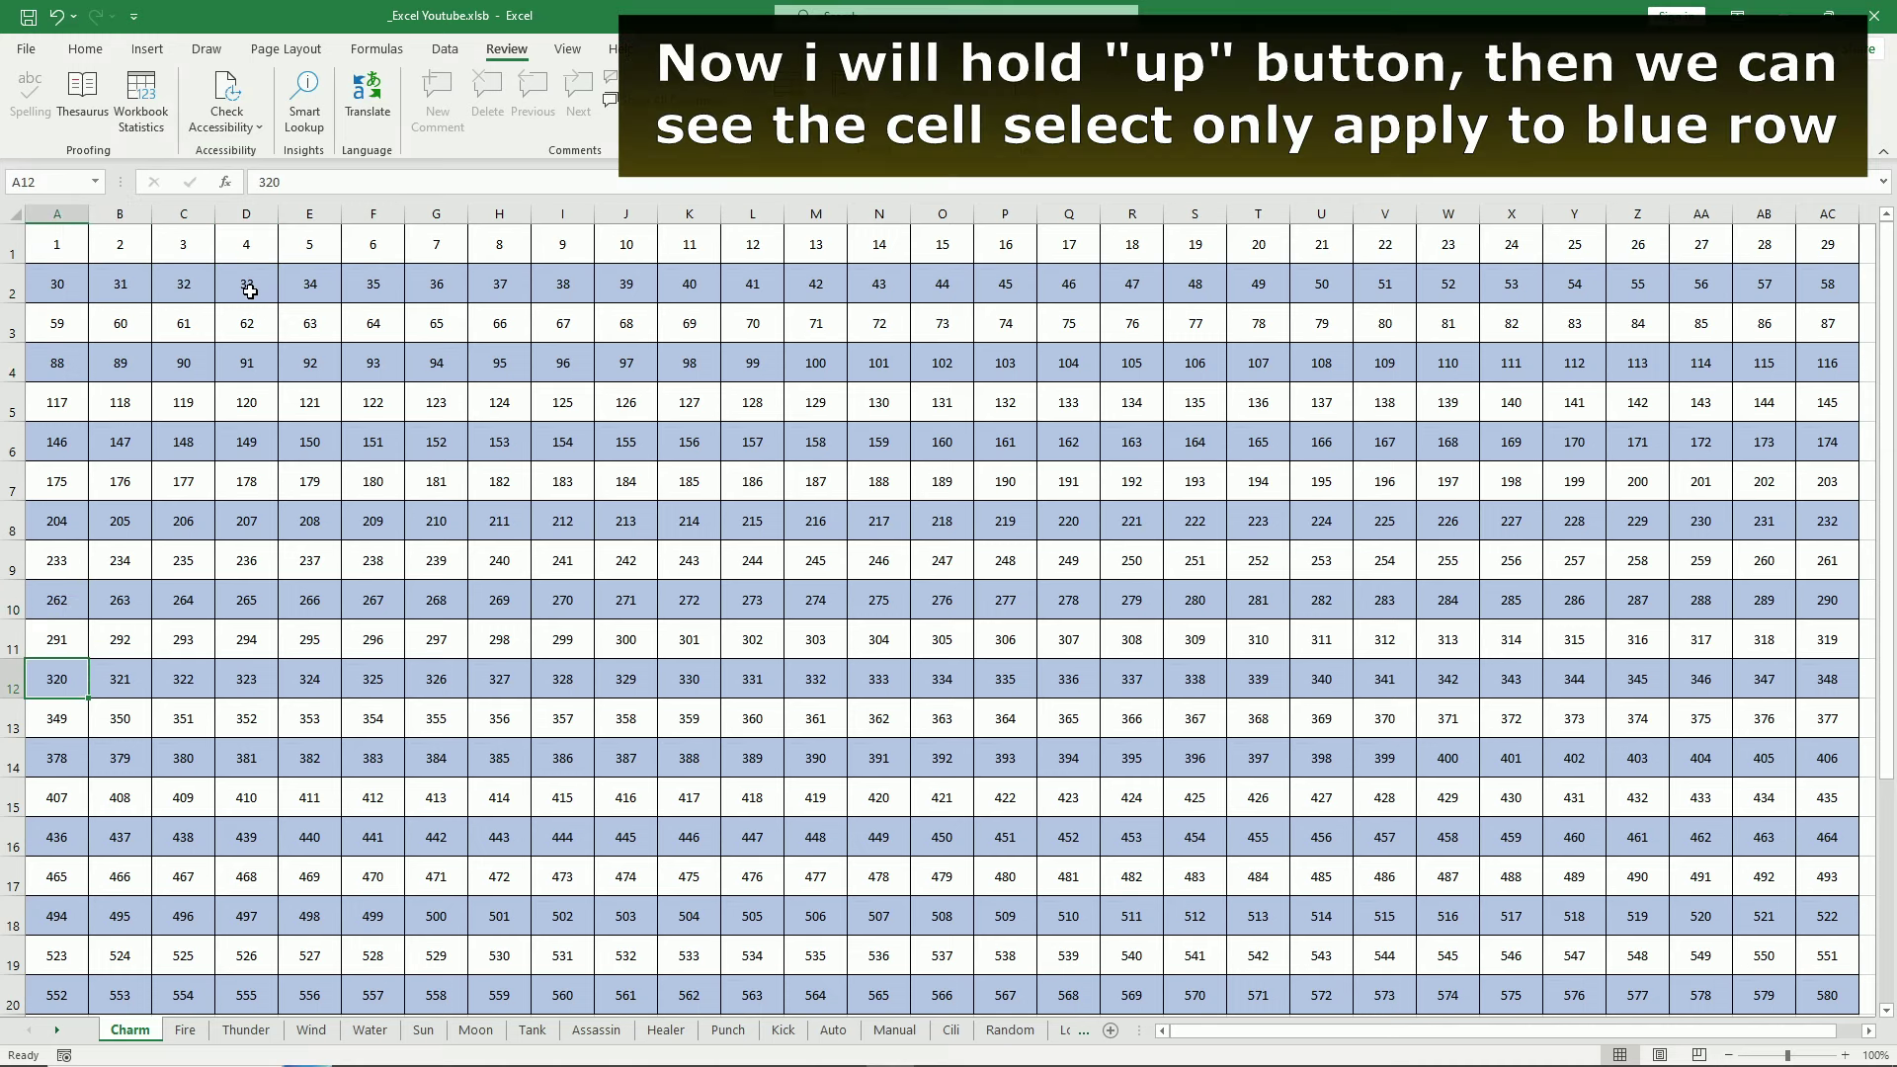
pyautogui.press('Down')
pyautogui.press('Down')
pyautogui.press('Down')
pyautogui.press('Down')
pyautogui.press('Right')
pyautogui.press('Up')
pyautogui.press('Up')
pyautogui.press('Up')
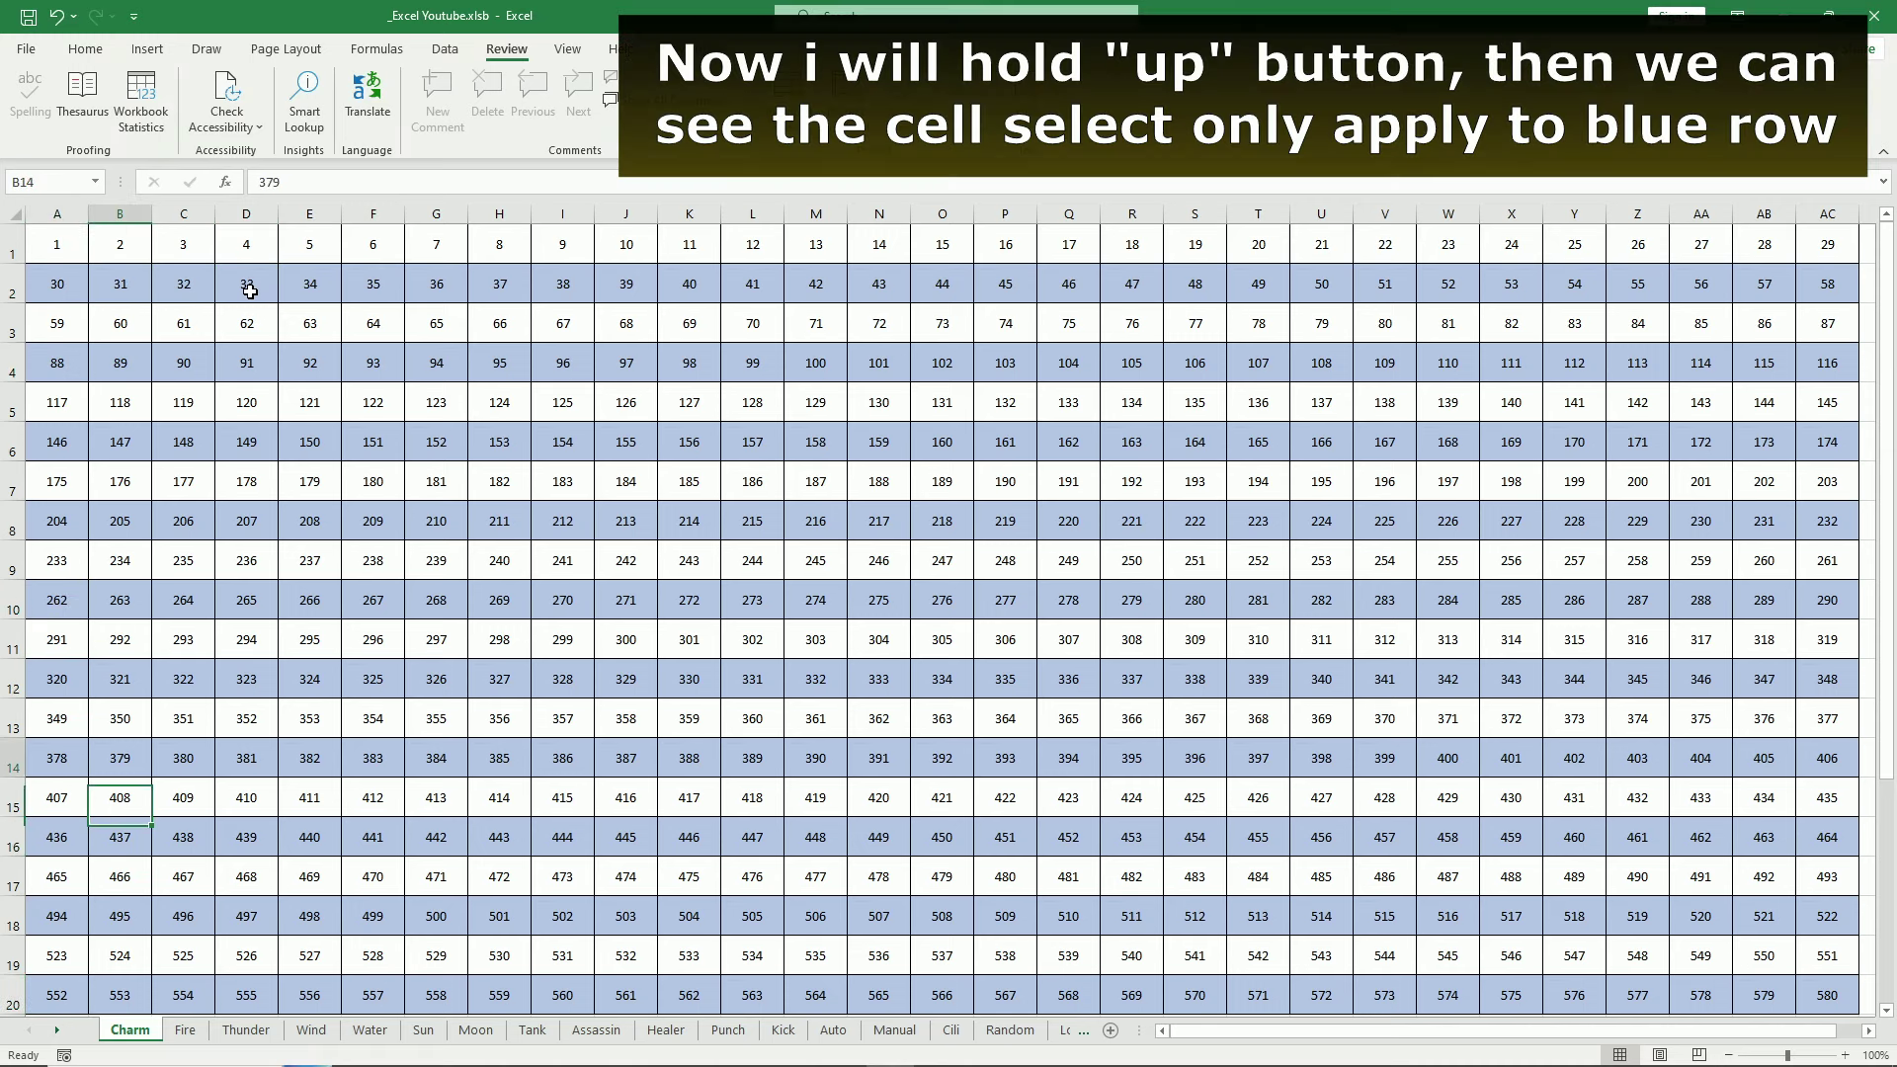
pyautogui.press('Up')
pyautogui.press('Up')
pyautogui.press('Up')
pyautogui.press('Up')
pyautogui.press('Up')
pyautogui.press('Up')
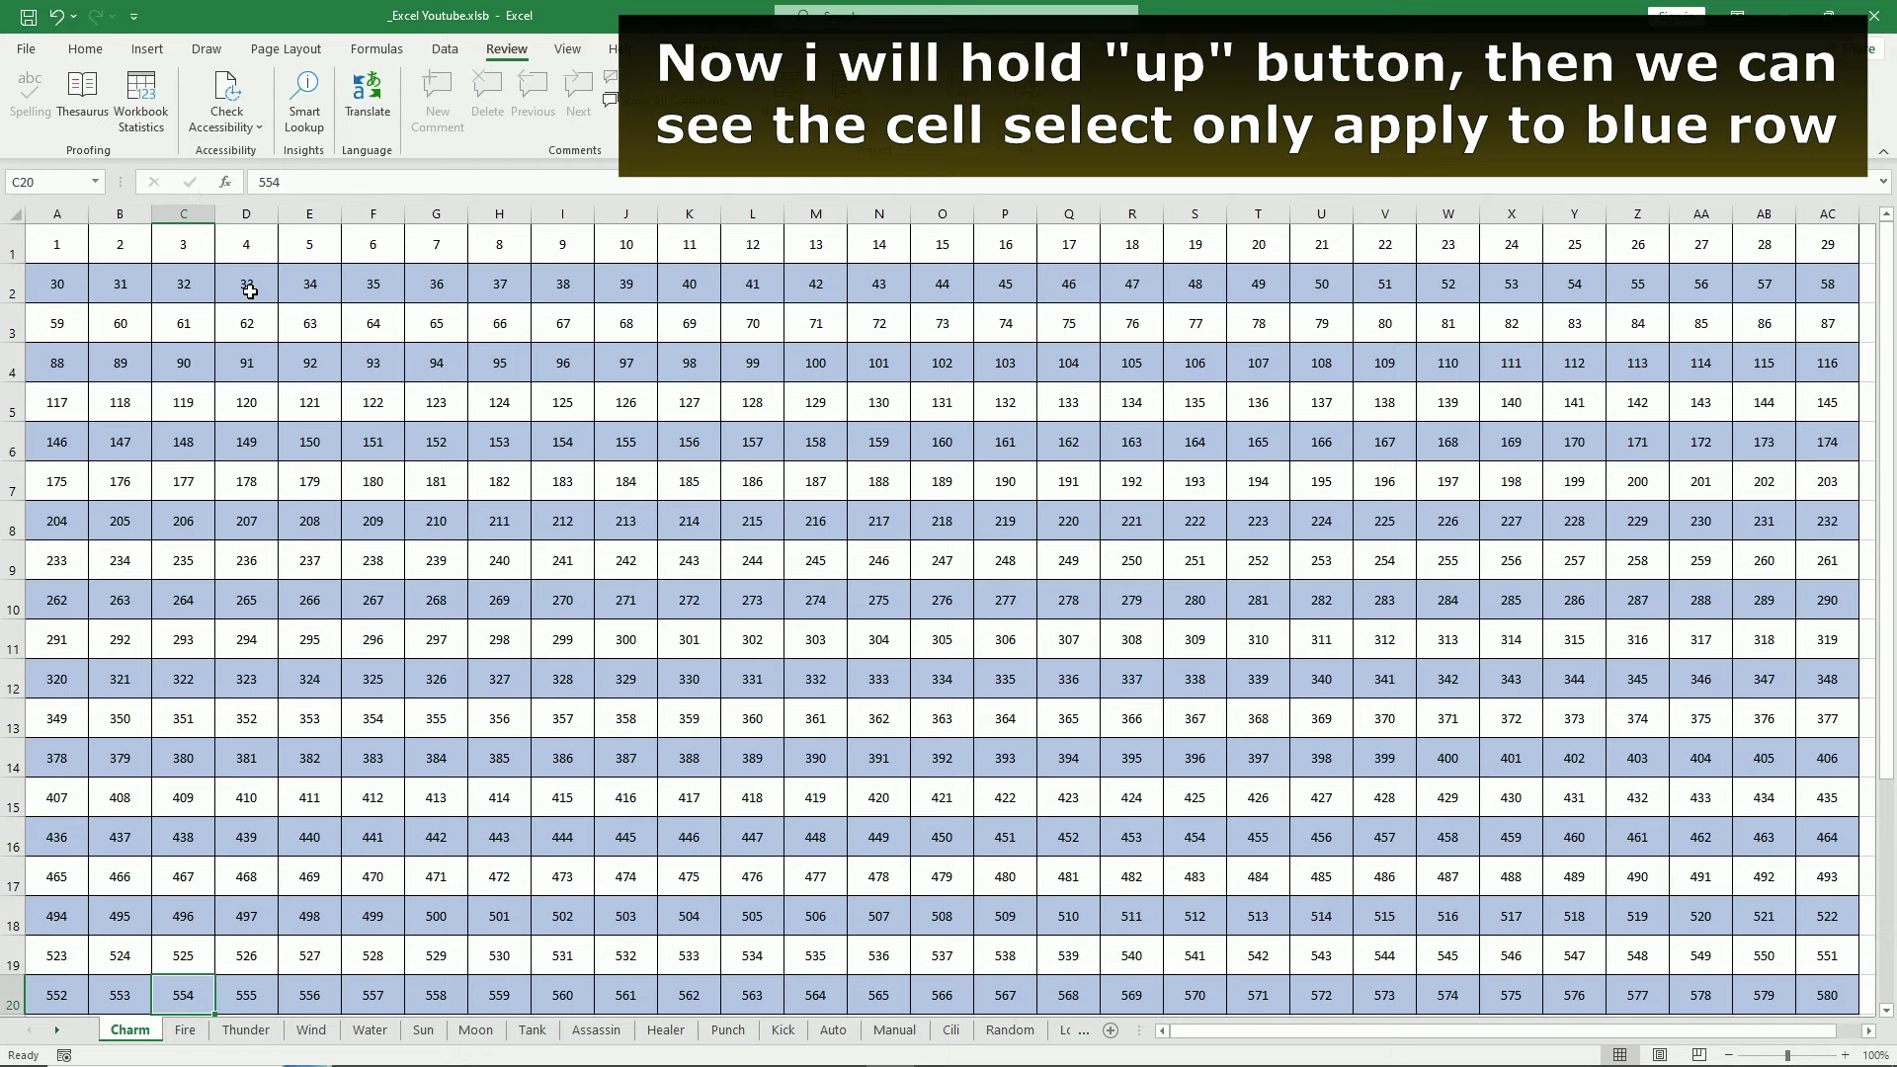
pyautogui.press('Up')
pyautogui.press('Up')
pyautogui.press('Up')
pyautogui.press('Up')
pyautogui.press('Up')
pyautogui.press('Up')
pyautogui.press('Up')
pyautogui.press('Up')
pyautogui.press('Up')
pyautogui.press('Up')
pyautogui.press('Up')
pyautogui.press('Up')
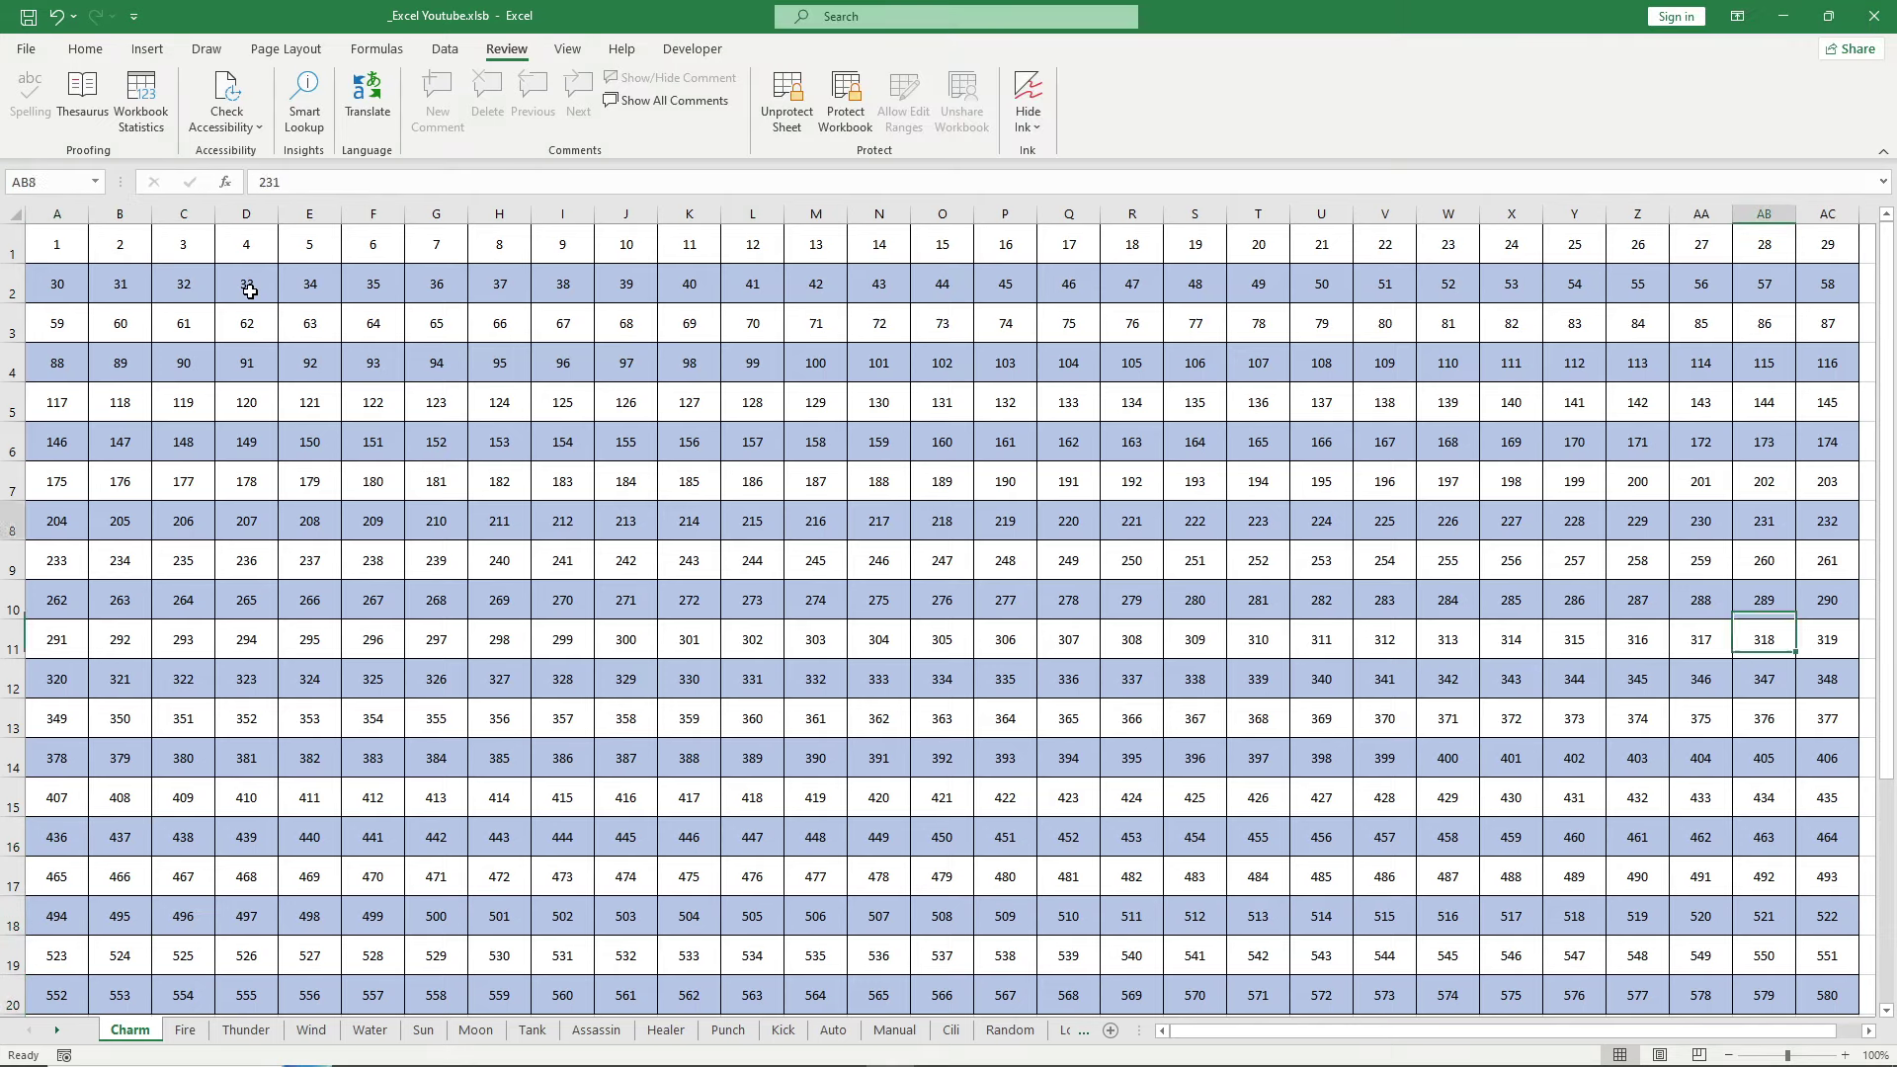
pyautogui.press('Left')
pyautogui.press('Down')
pyautogui.press('Down')
pyautogui.press('Down')
pyautogui.press('Left')
pyautogui.press('Left')
pyautogui.press('Left')
pyautogui.press('Left')
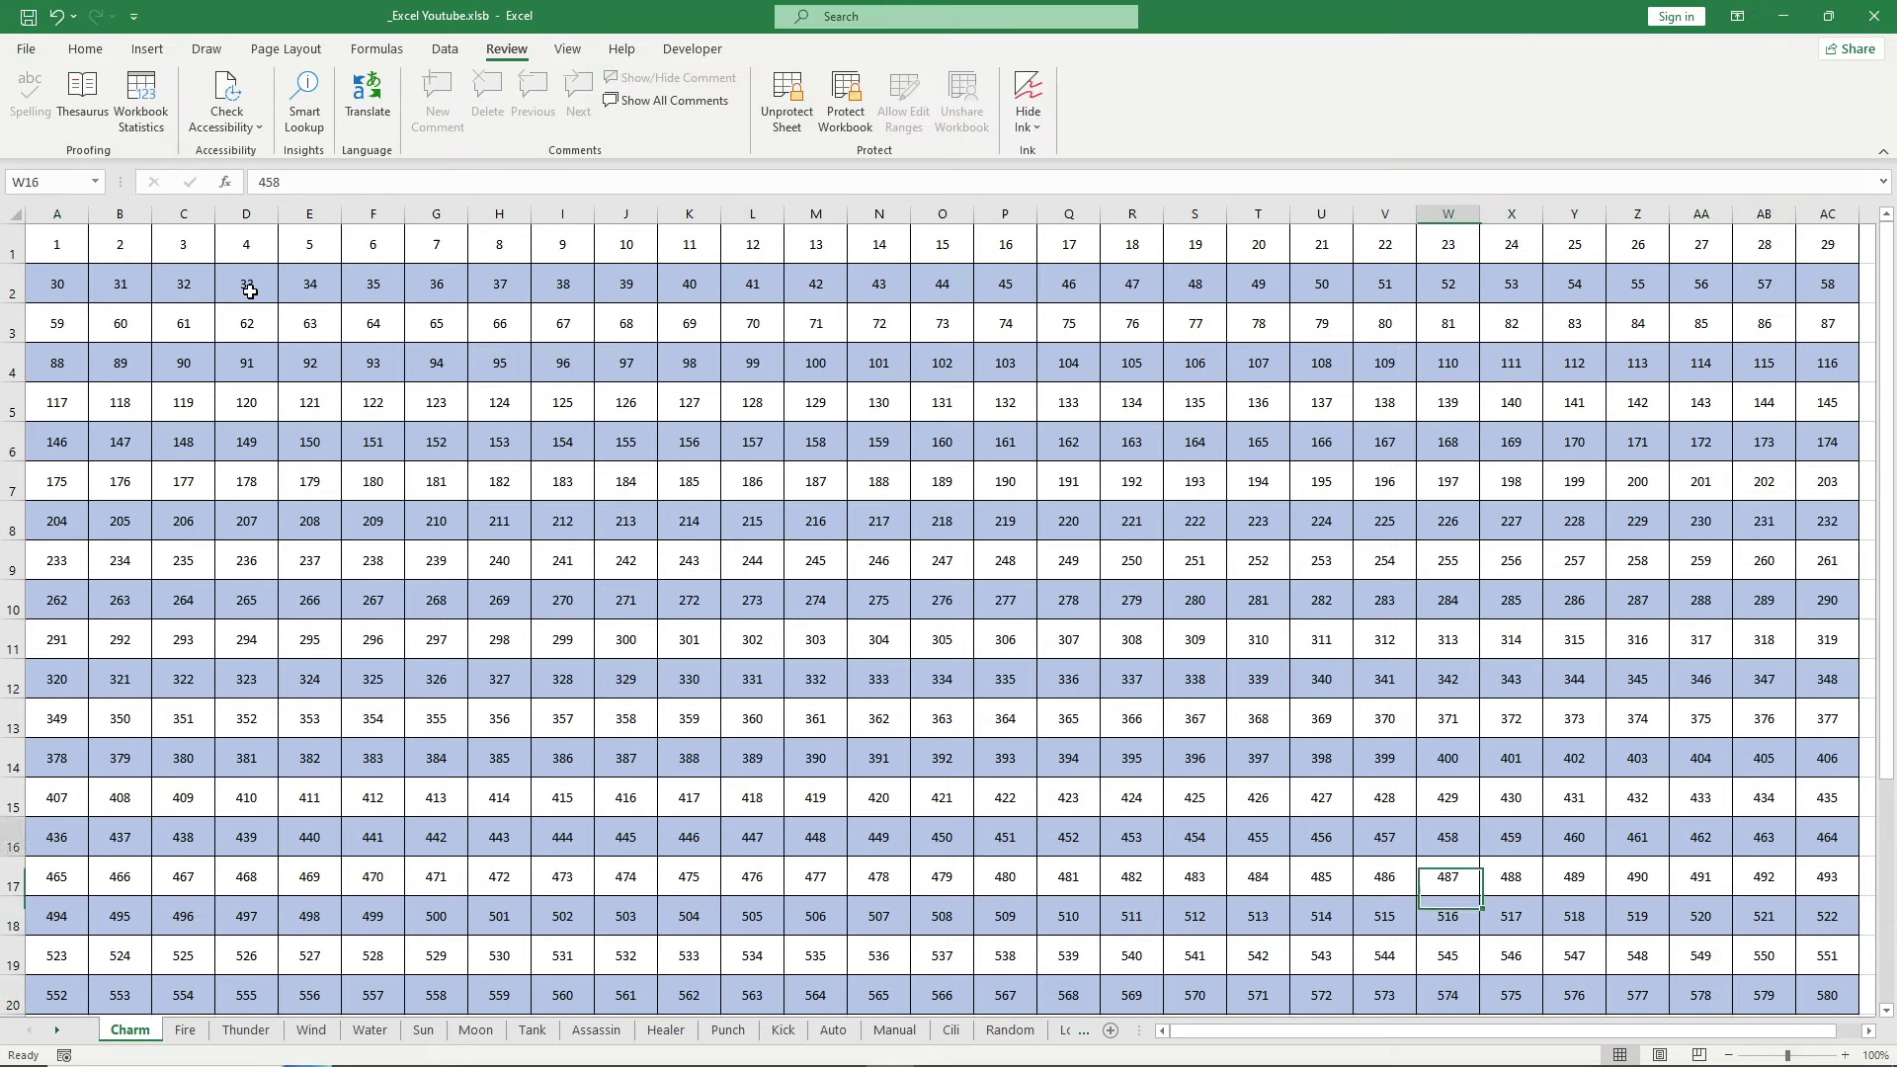
pyautogui.press('Left')
pyautogui.press('Left')
pyautogui.press('Left')
pyautogui.press('Left')
pyautogui.press('Left')
pyautogui.press('Left')
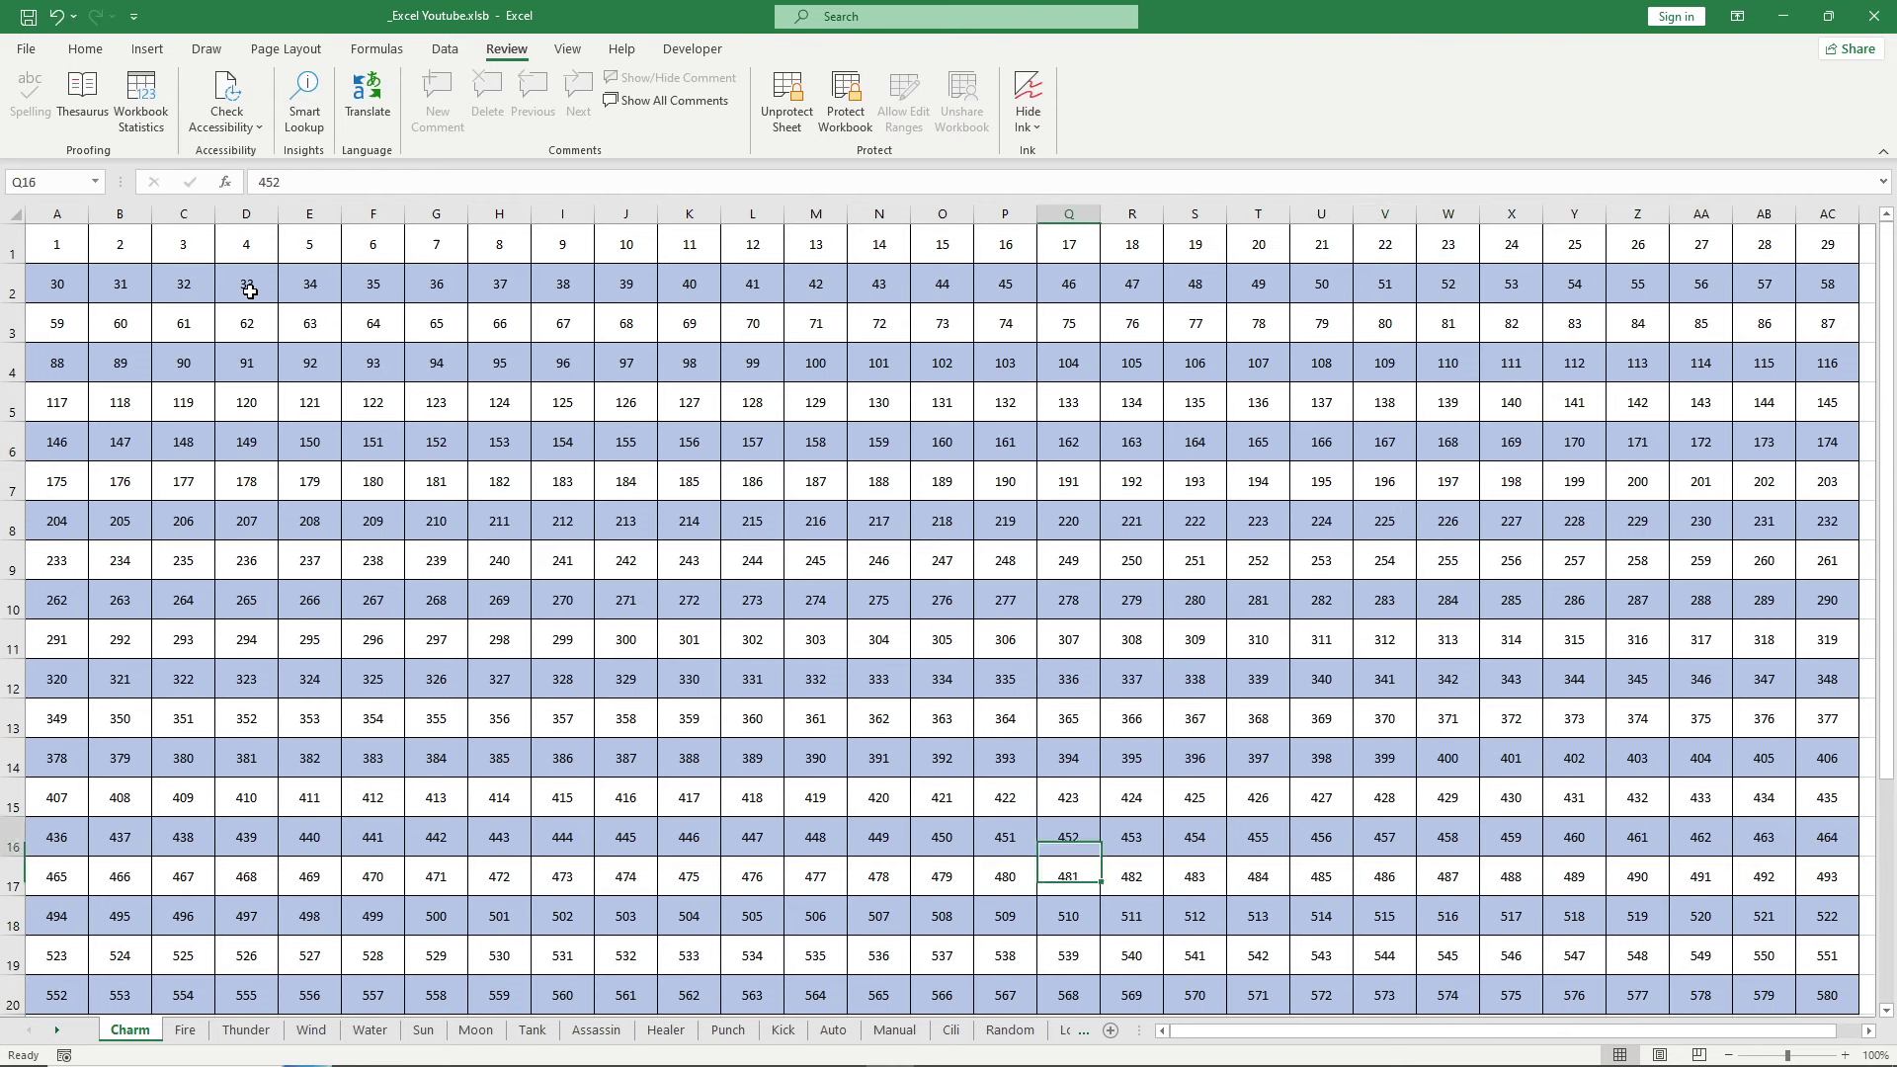
pyautogui.press('Left')
pyautogui.press('Left')
pyautogui.press('Left')
pyautogui.press('Left')
pyautogui.press('Up')
pyautogui.press('Up')
pyautogui.press('Left')
pyautogui.press('Left')
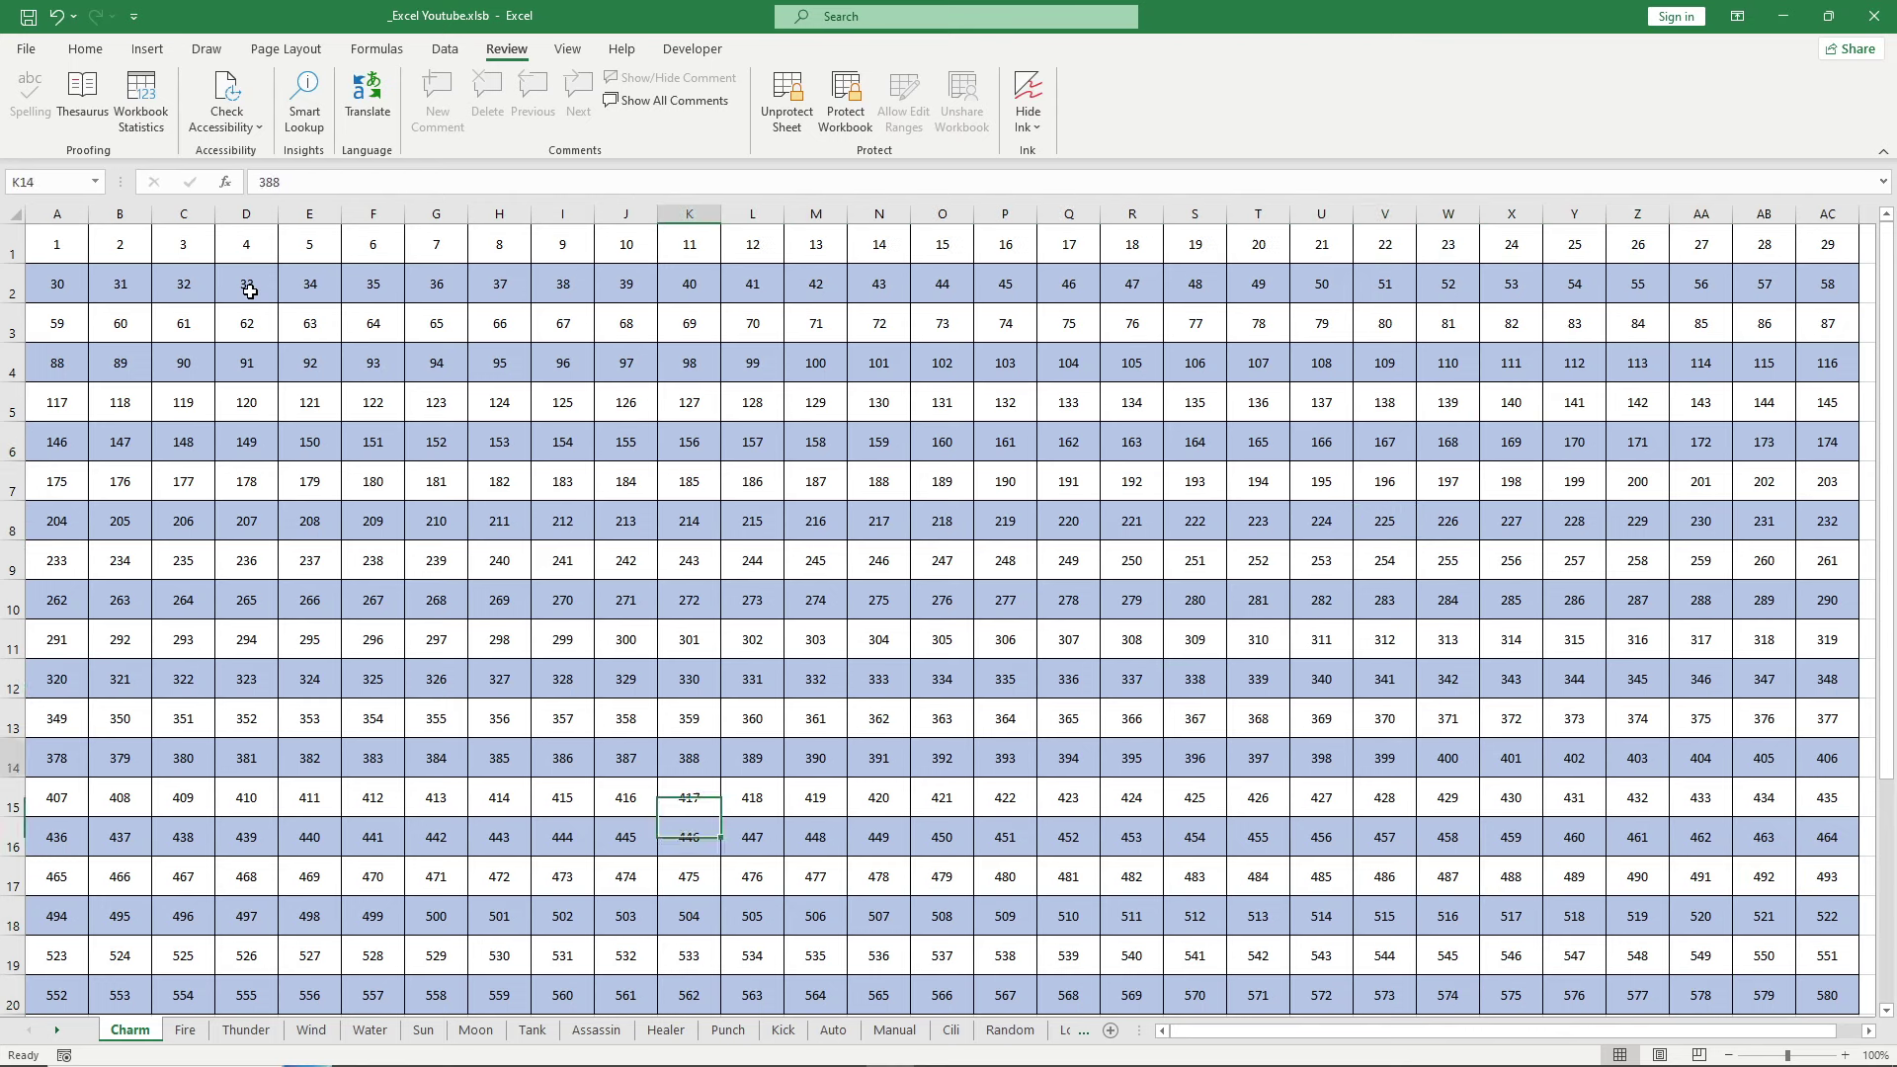
pyautogui.press('Left')
pyautogui.press('Left')
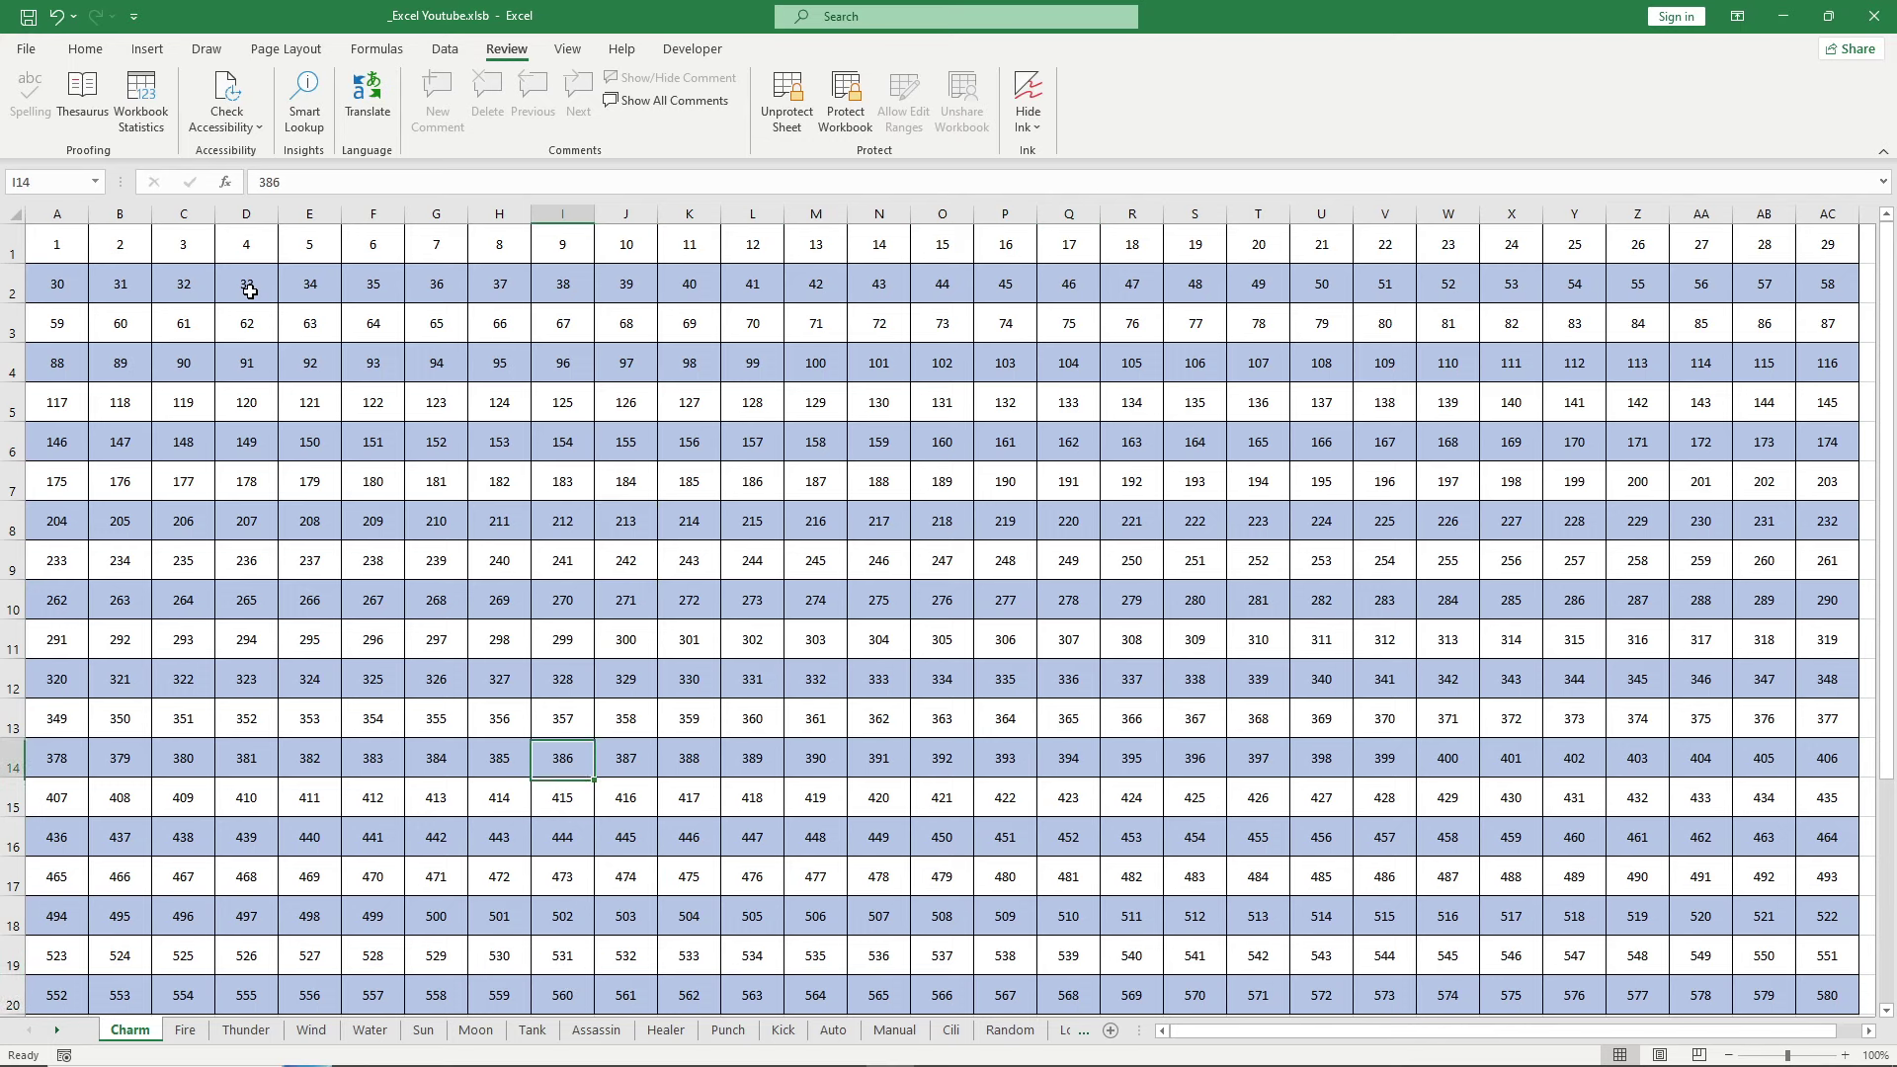
pyautogui.press('Up')
pyautogui.press('Up')
pyautogui.press('Left')
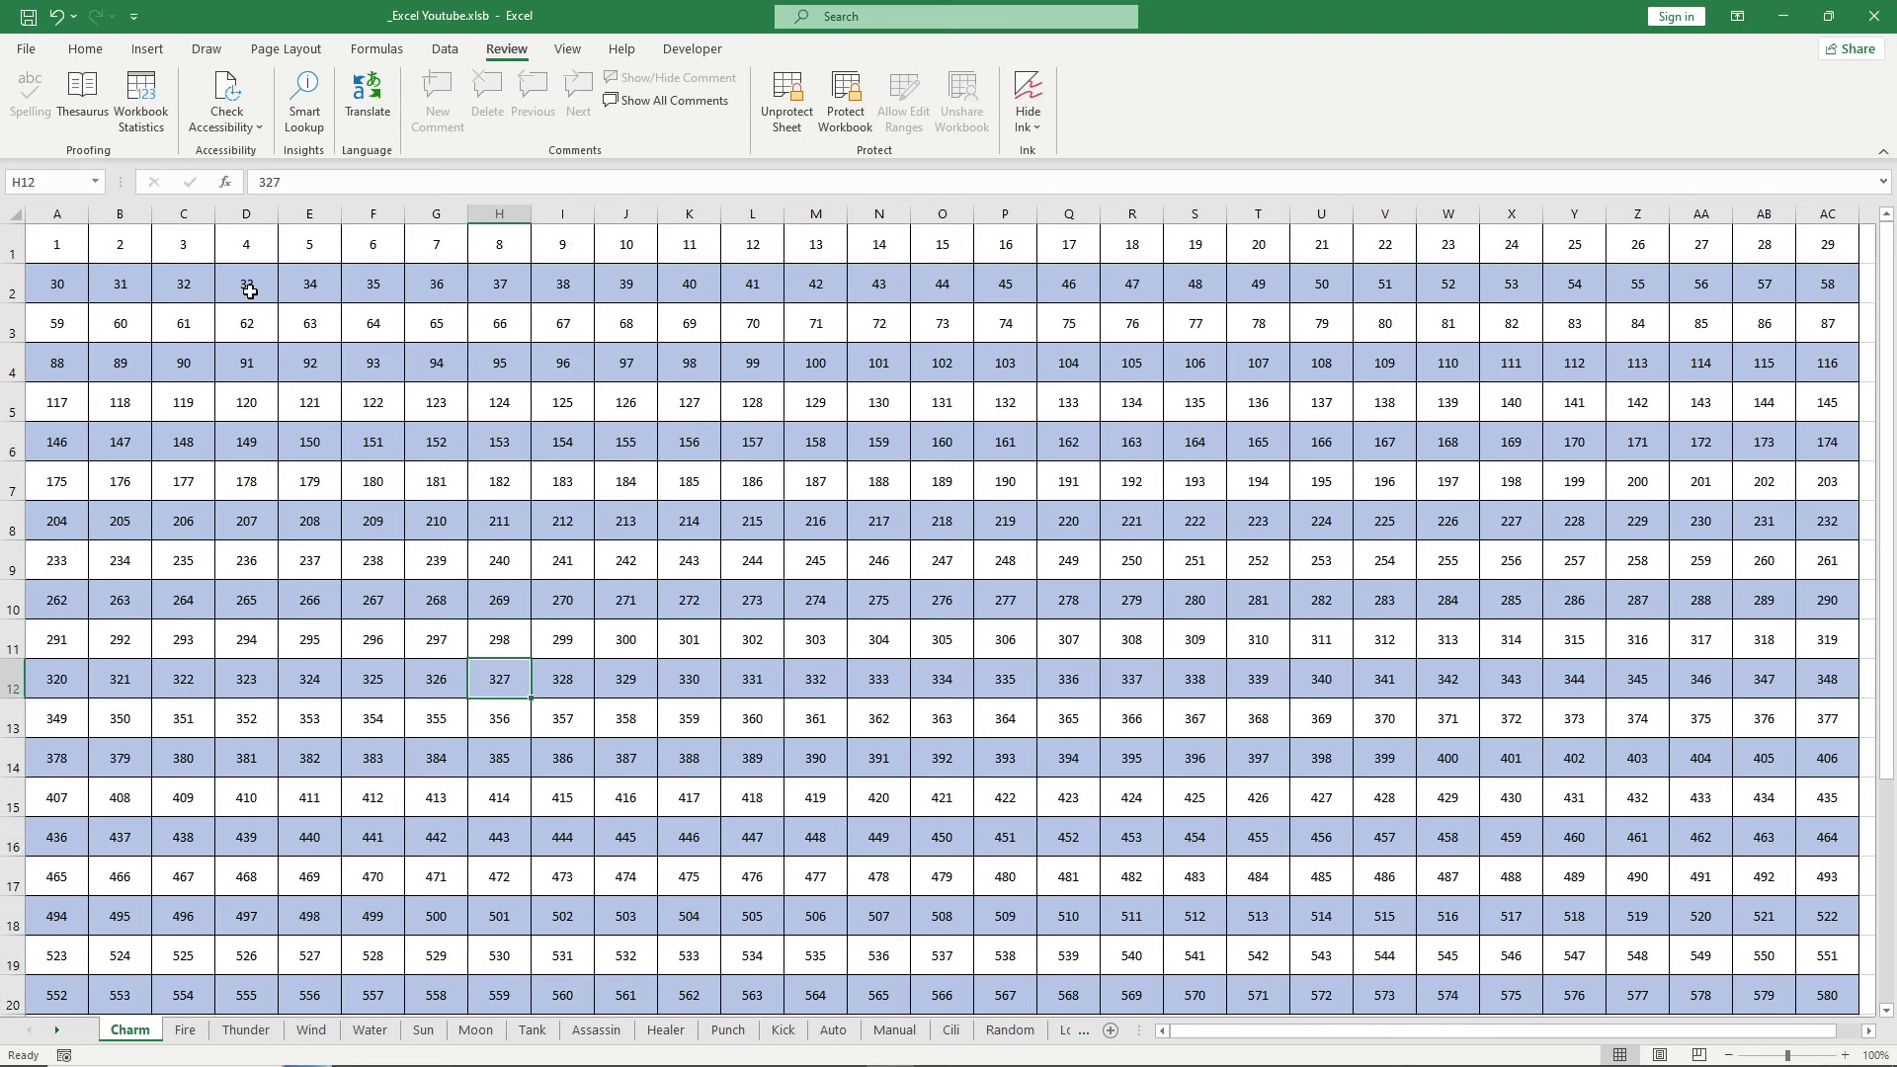
pyautogui.press('Left')
pyautogui.press('Down')
pyautogui.press('Down')
pyautogui.press('Down')
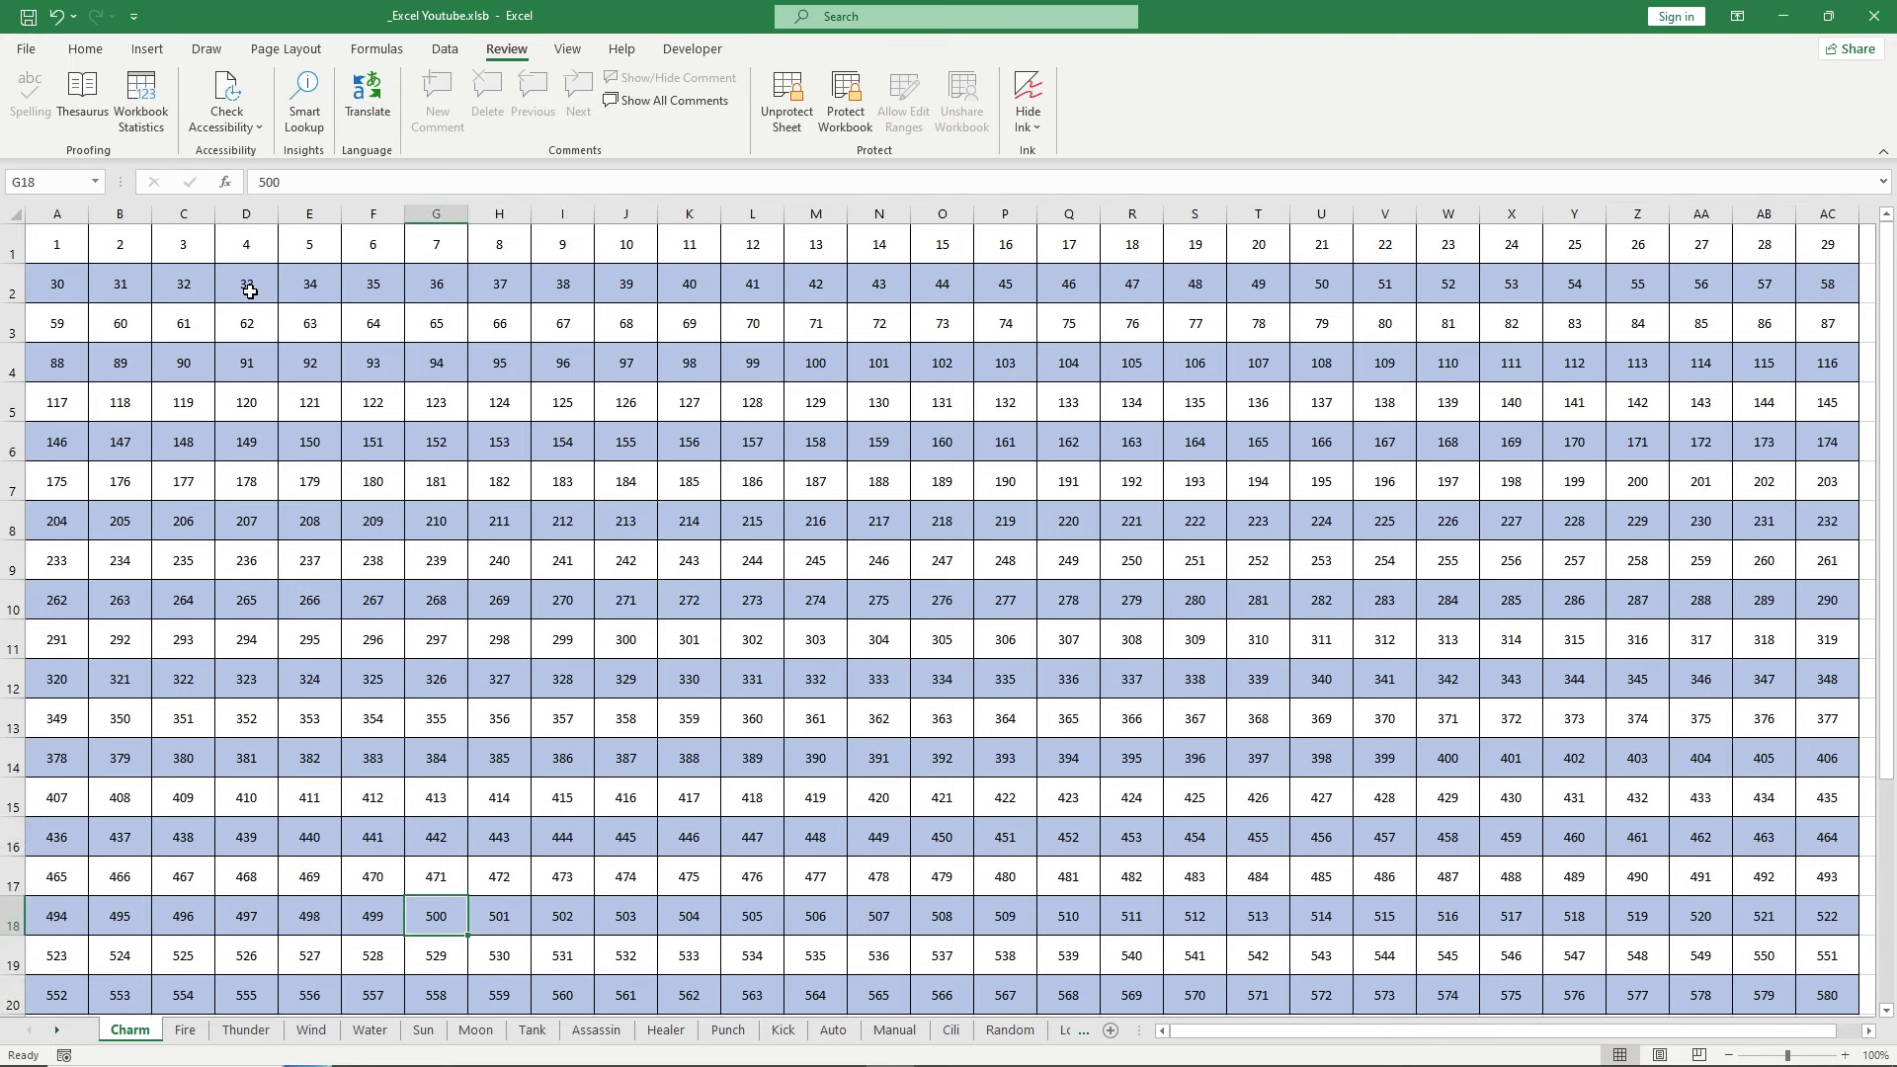
pyautogui.press('Up')
pyautogui.press('Up')
pyautogui.press('Up')
pyautogui.press('Up')
pyautogui.press('Up')
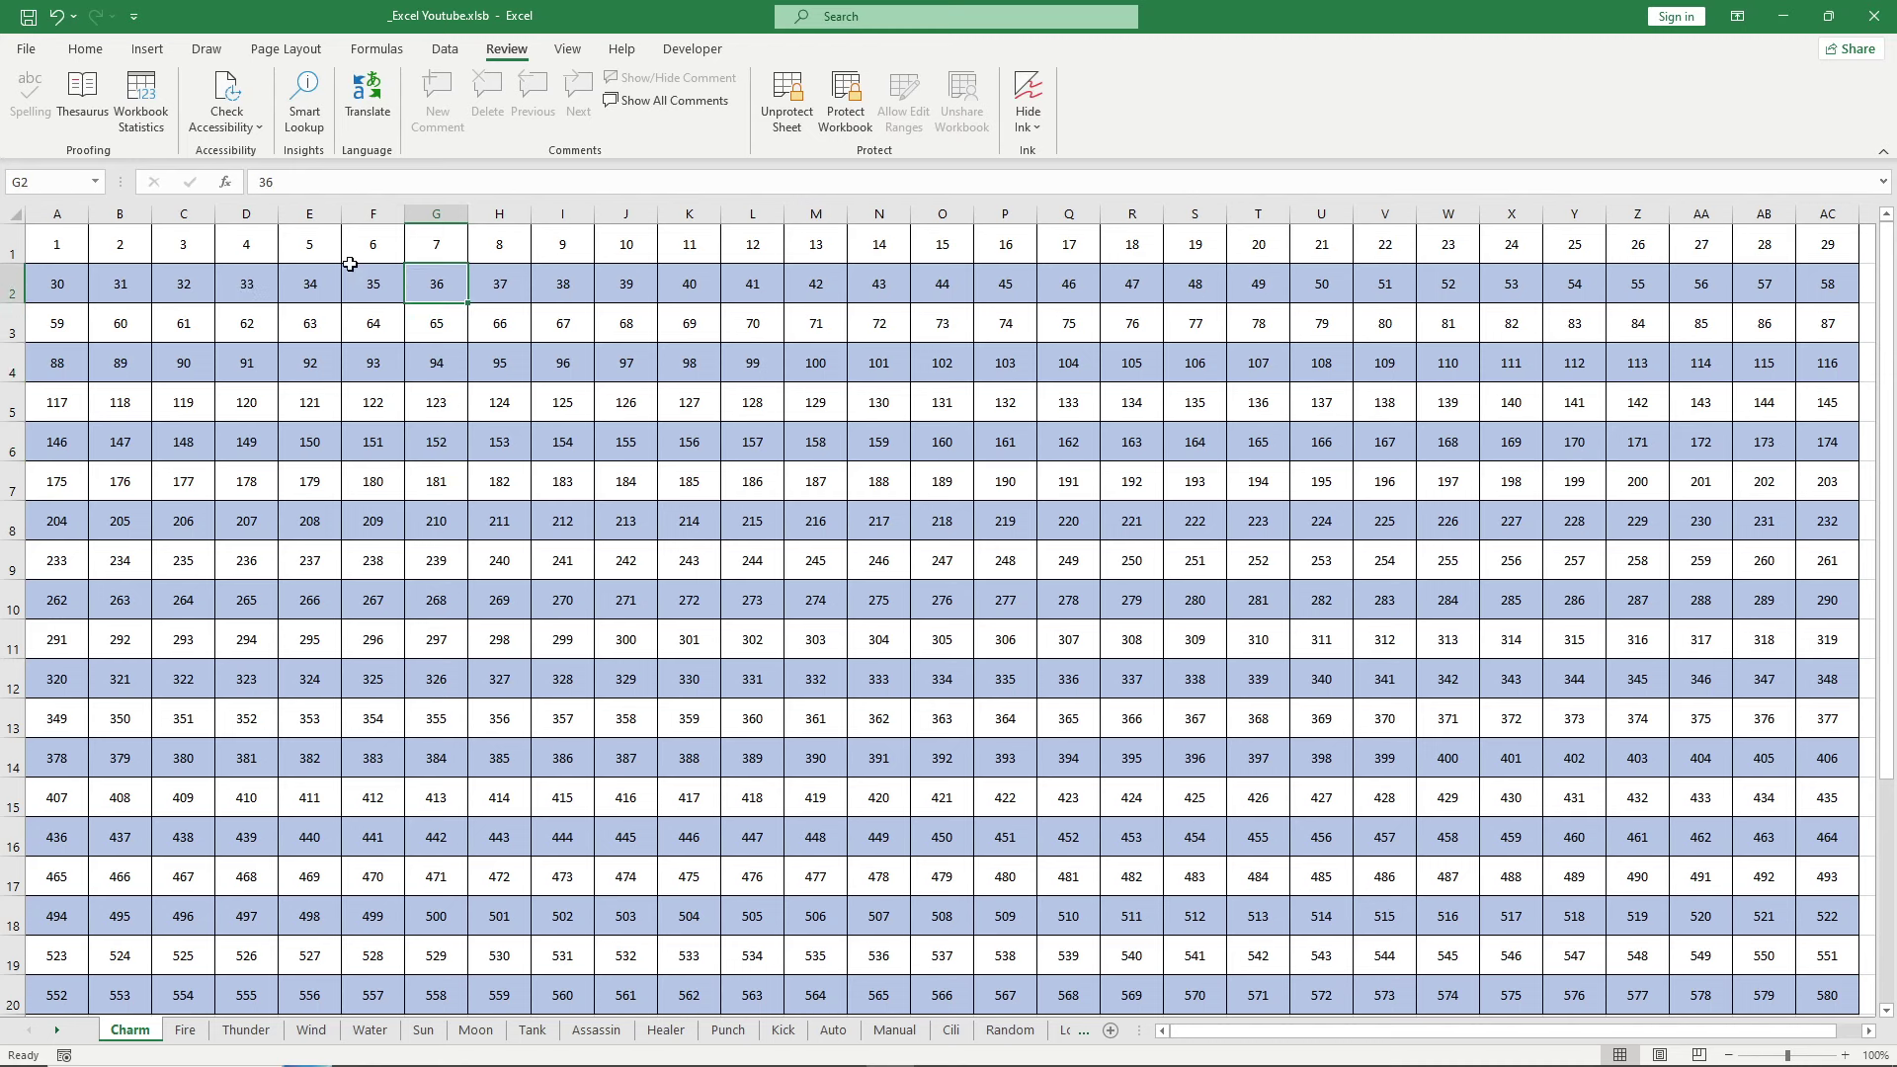
# - Unprotect the sheet and set the whole numbered grid back to Locked
pyautogui.click(789, 119)
pyautogui.moveTo(74, 254); pyautogui.dragTo(1828, 993)
pyautogui.rightClick(1240, 660)
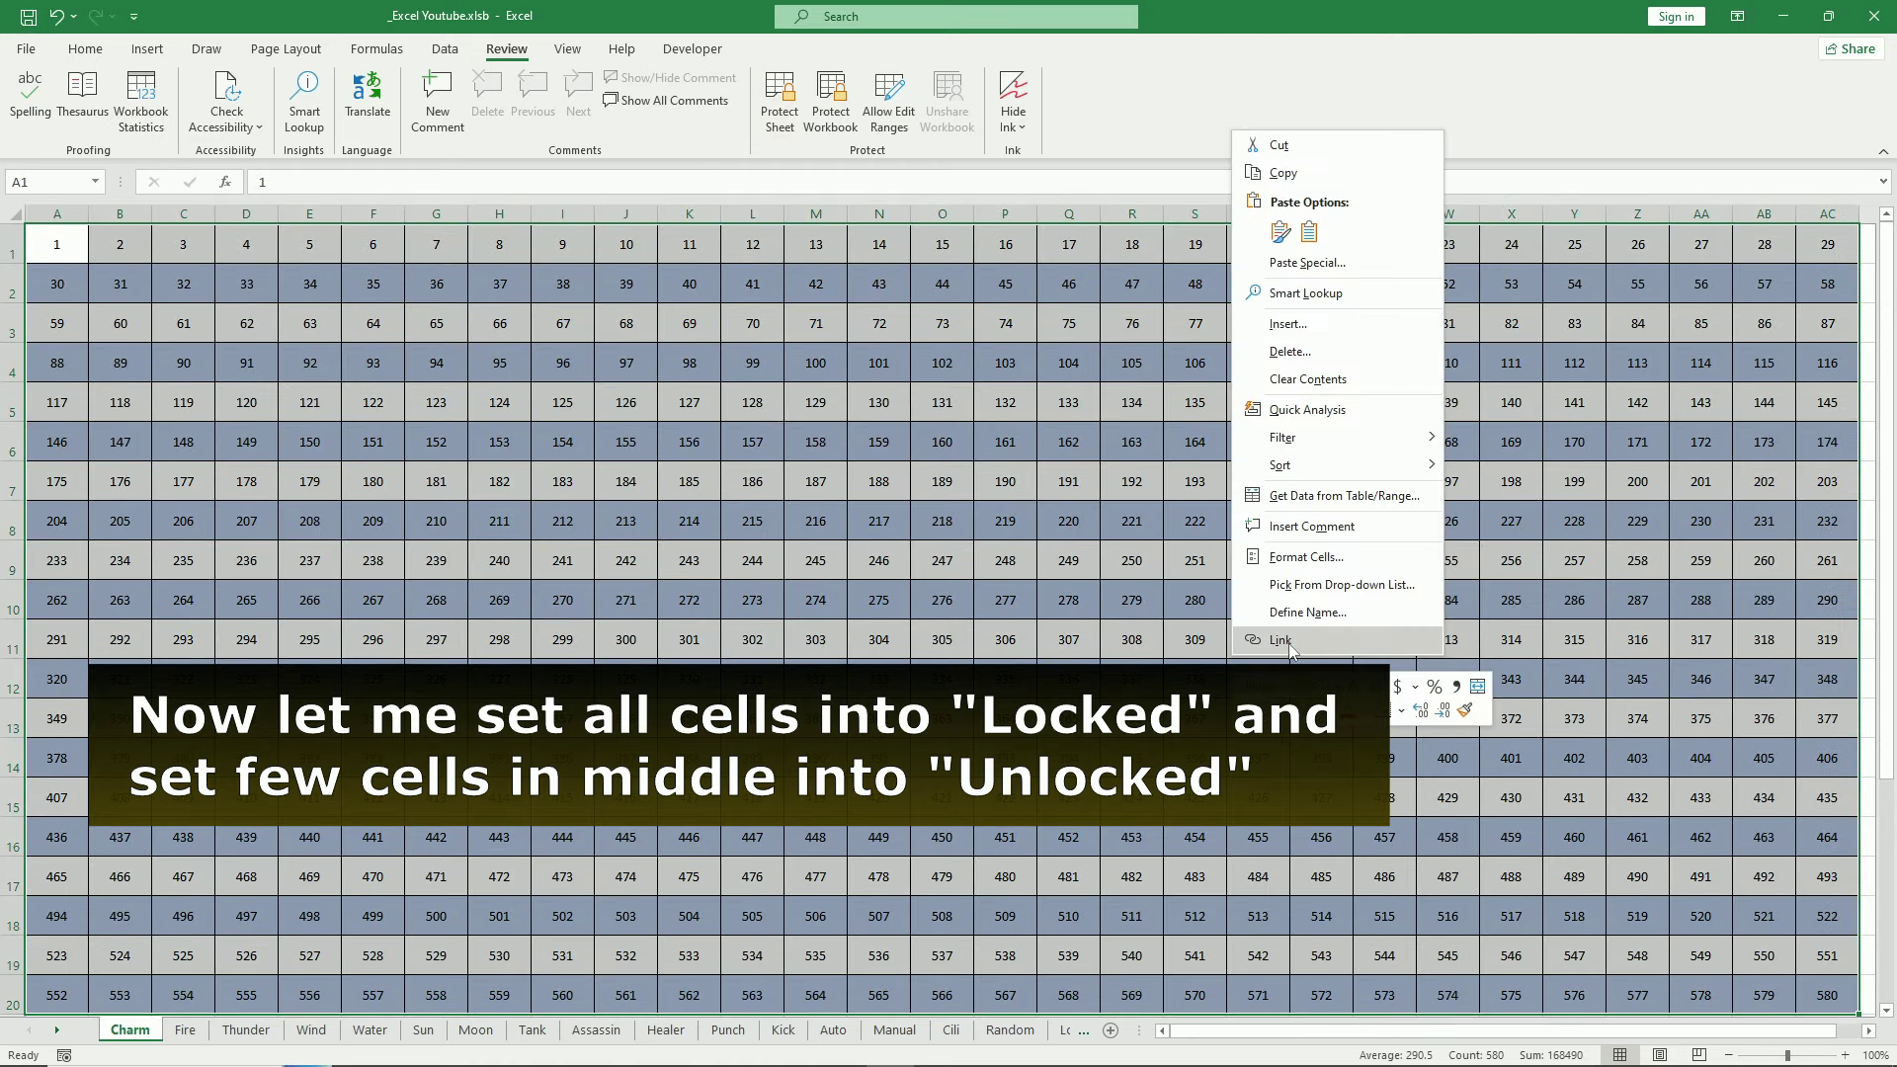
pyautogui.click(1304, 556)
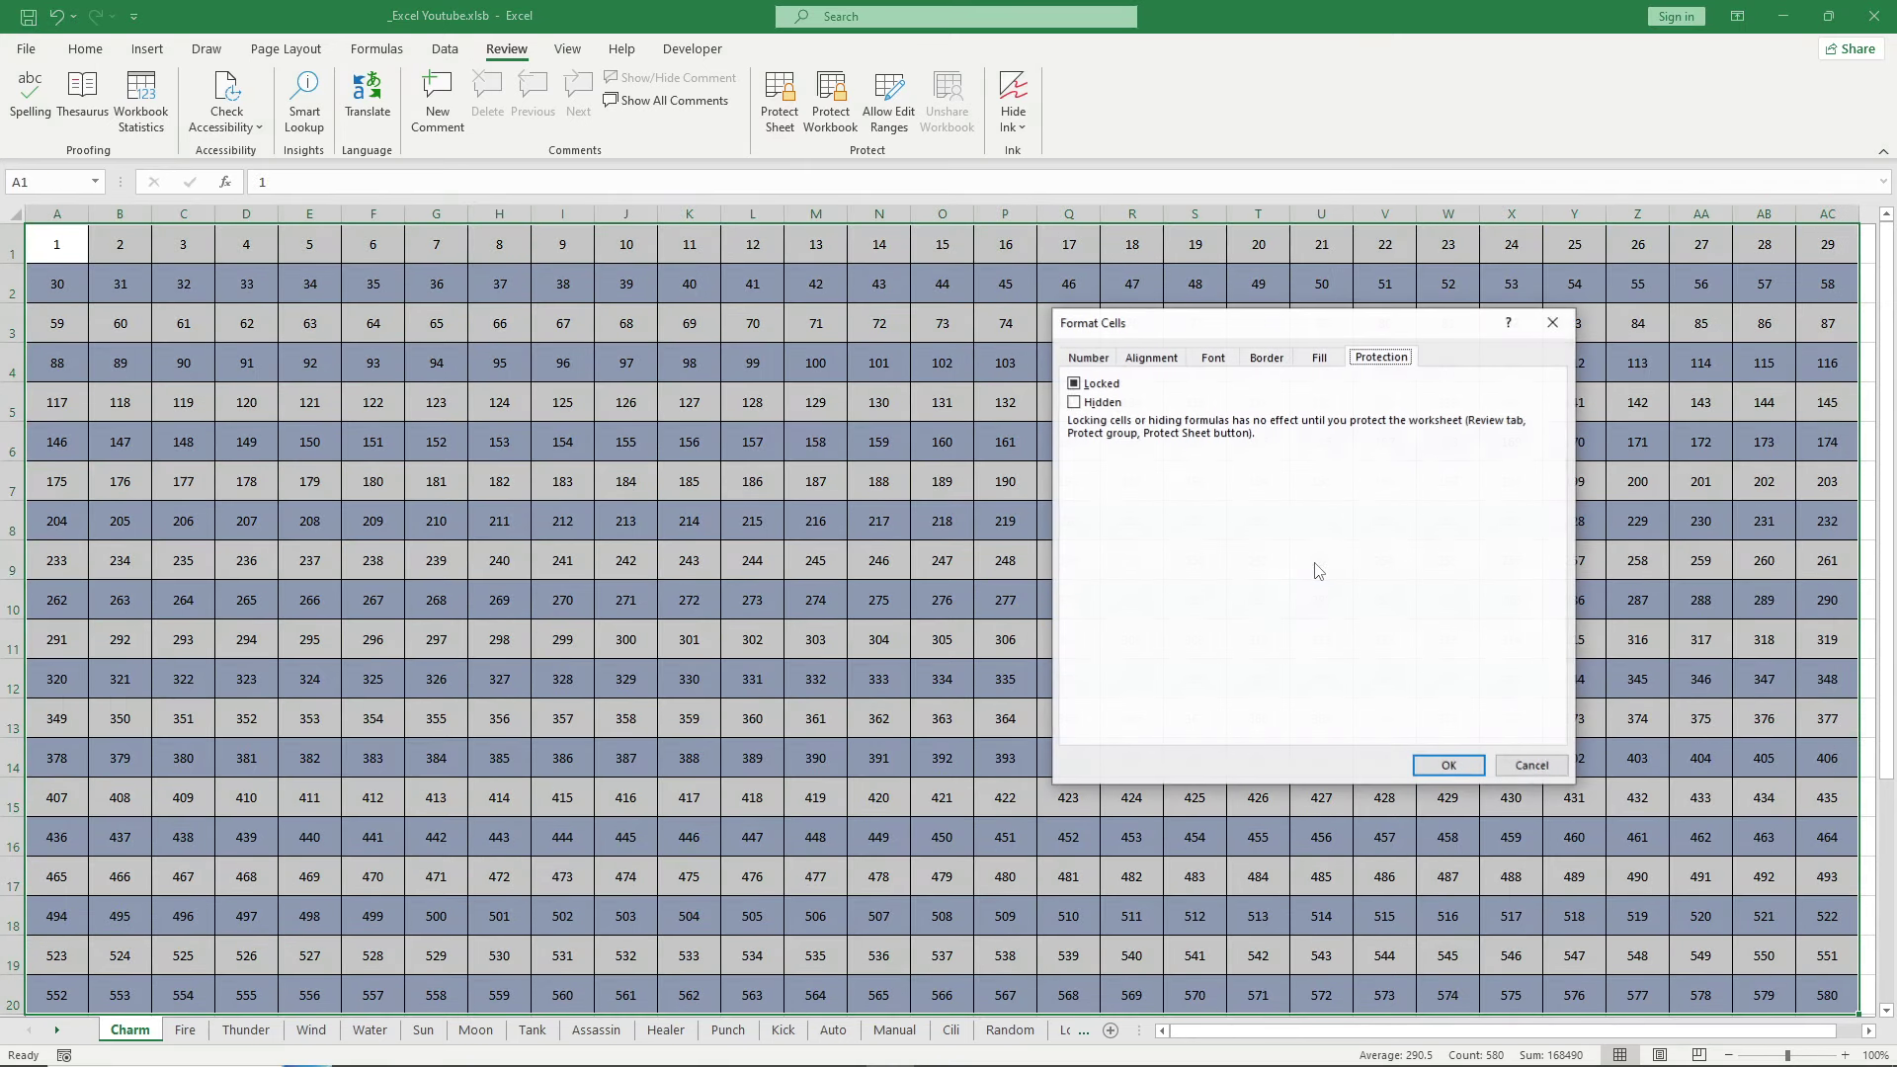
pyautogui.click(1100, 384)
pyautogui.click(1448, 765)
pyautogui.click(1005, 524)
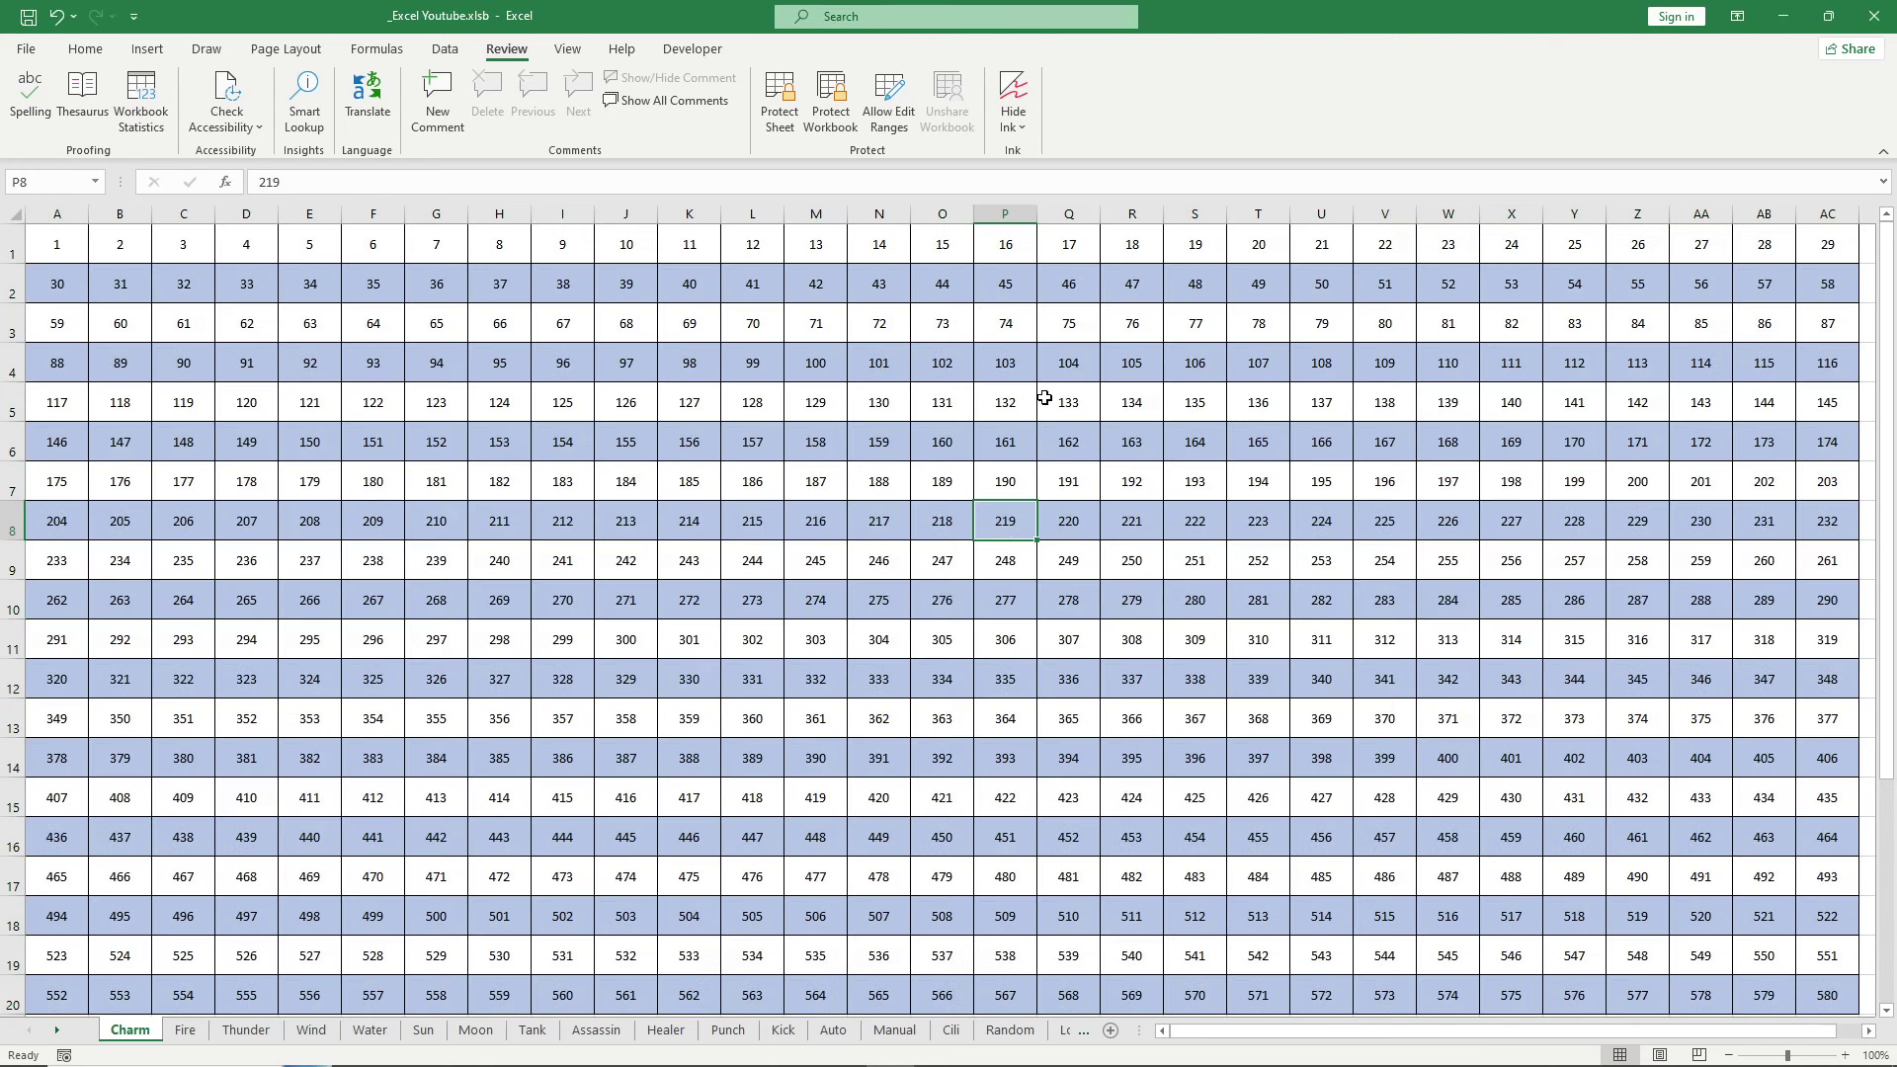
# - Uncheck Locked for the 12 middle cells N4:Q6
pyautogui.moveTo(856, 368); pyautogui.dragTo(1068, 441)
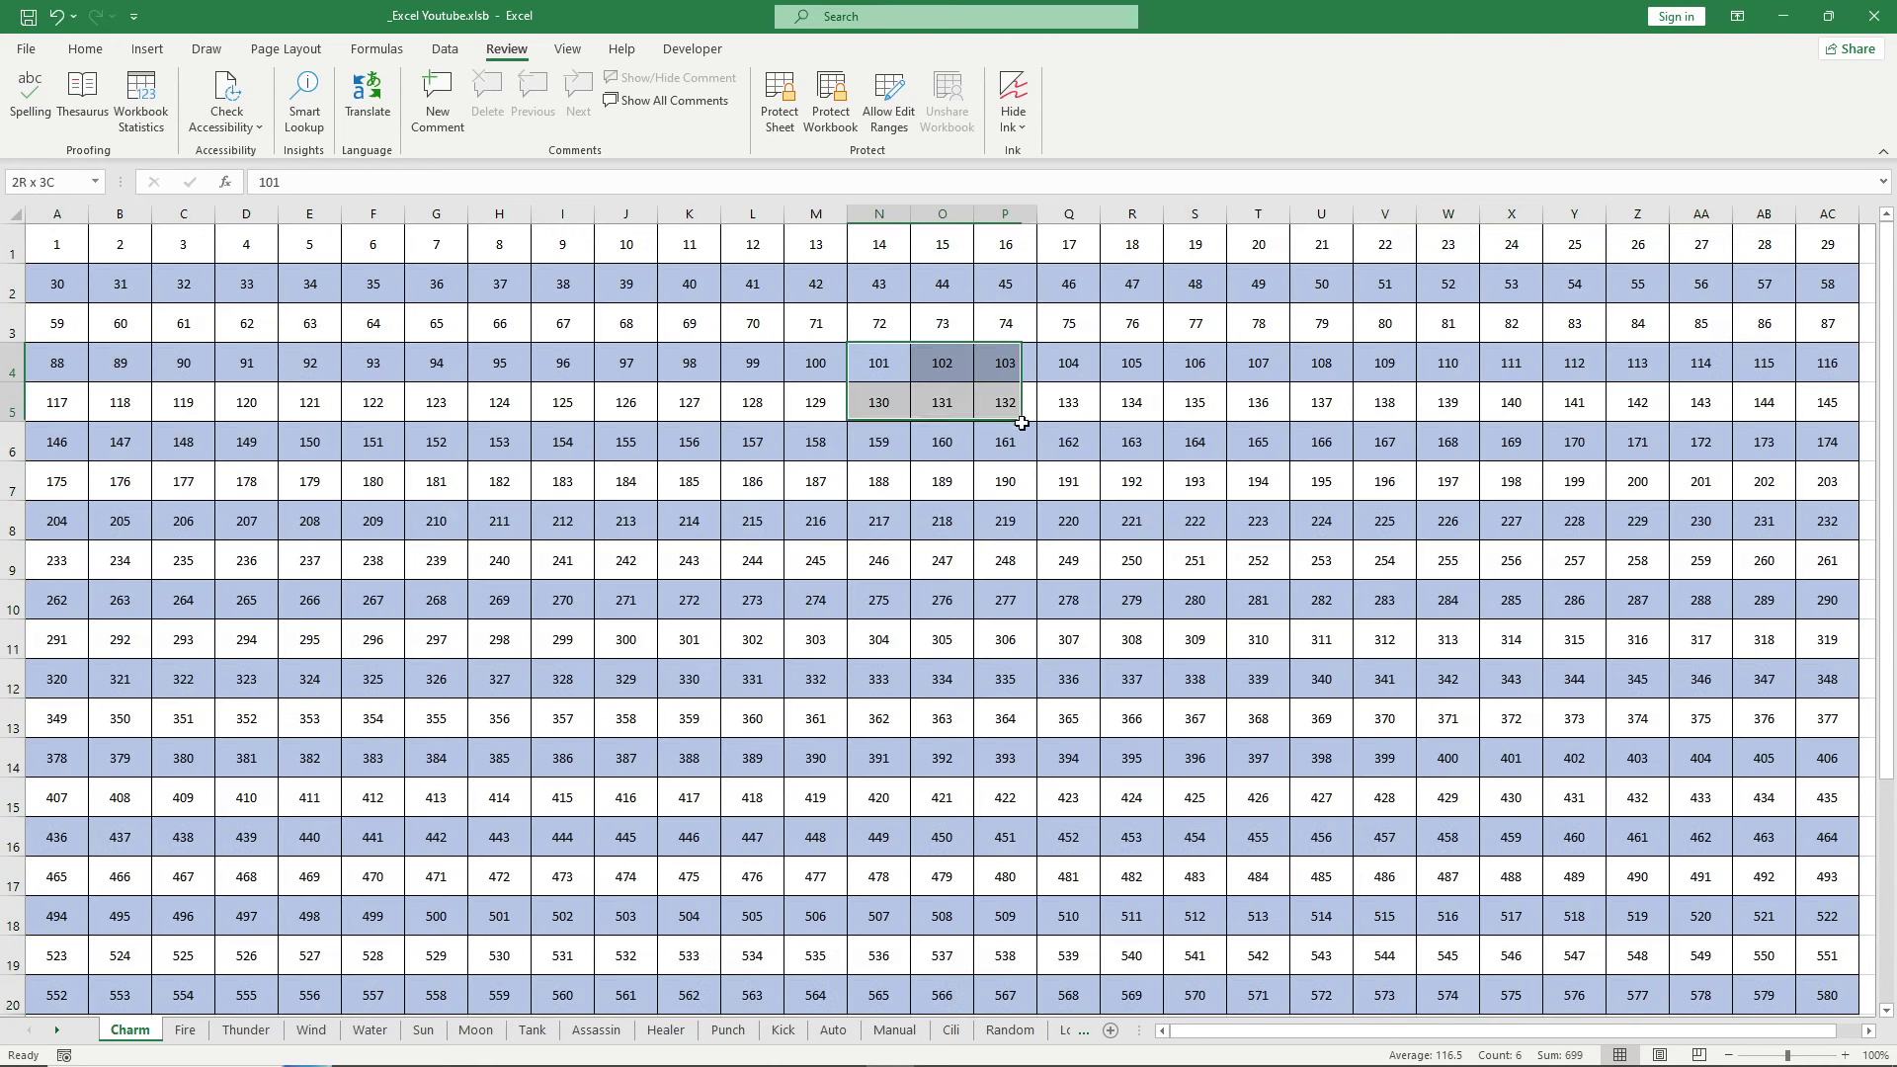
pyautogui.rightClick(1068, 442)
pyautogui.click(1154, 867)
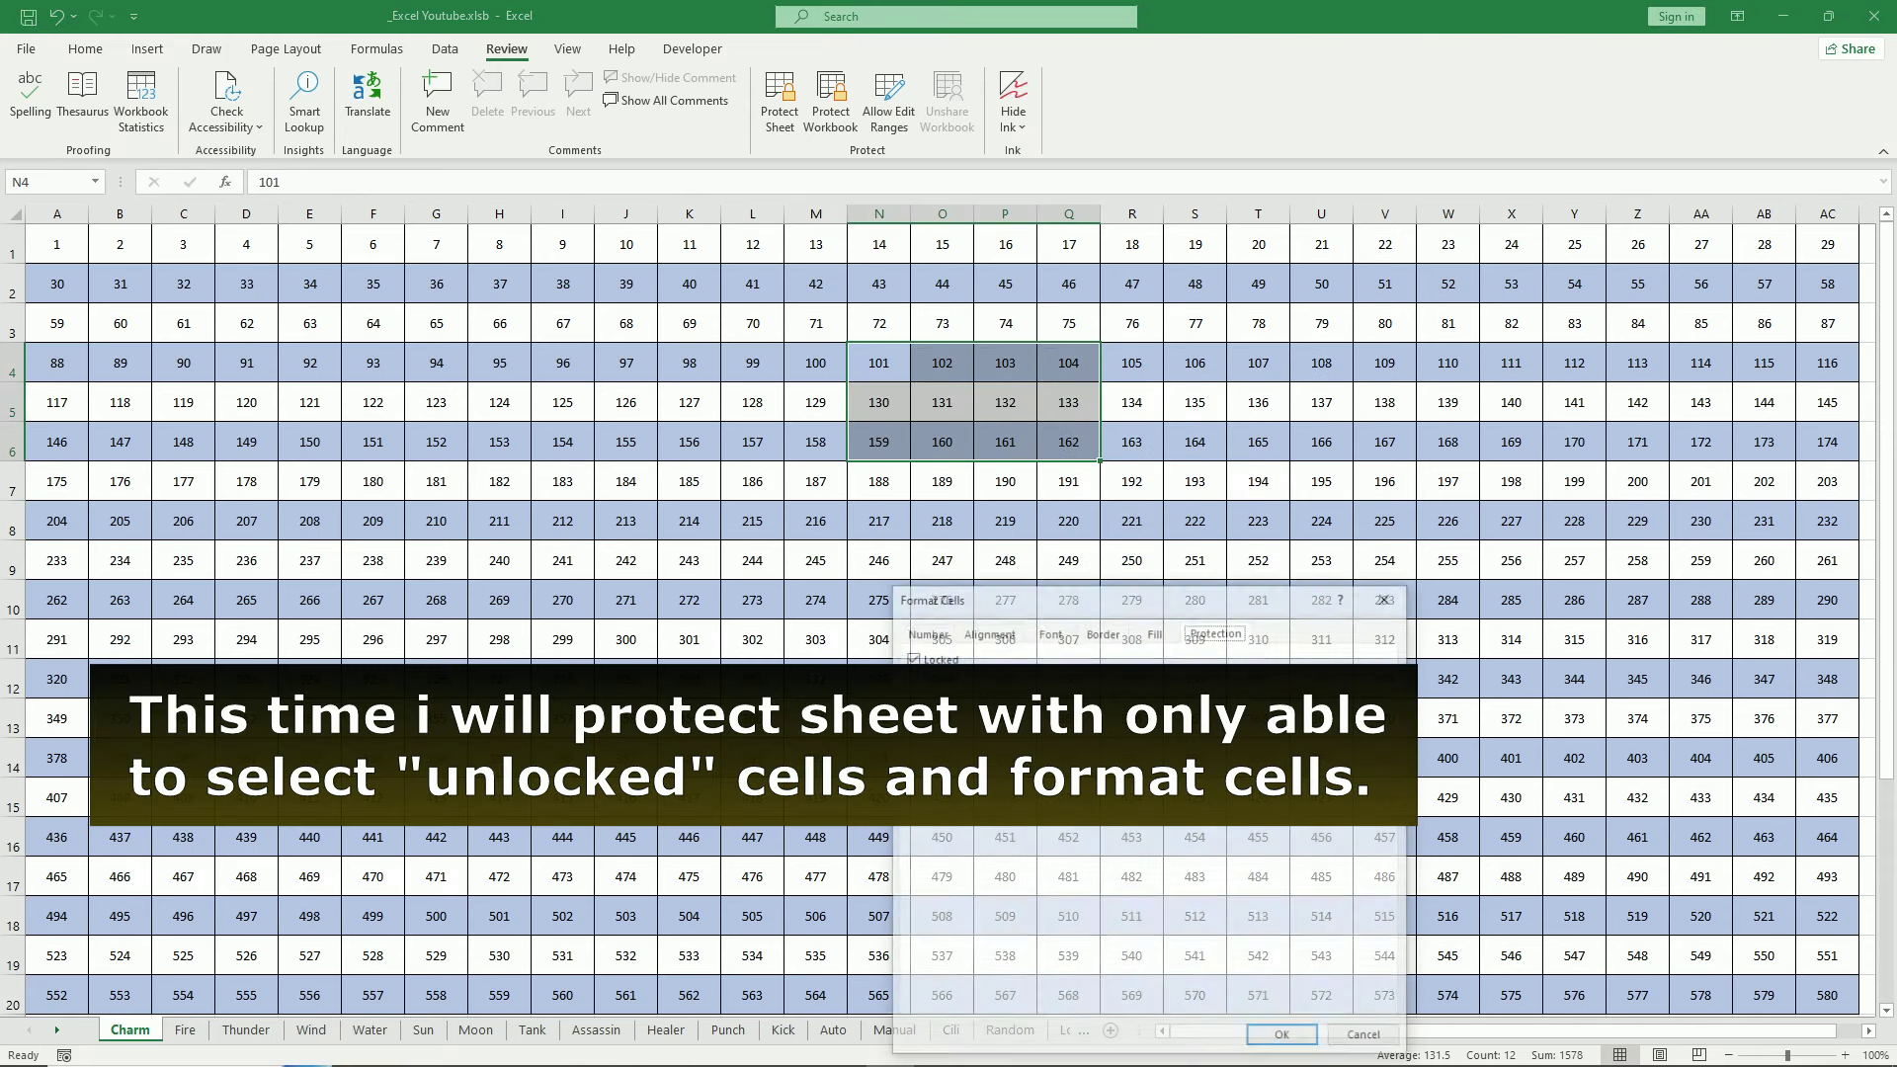
pyautogui.click(937, 657)
pyautogui.click(1285, 1039)
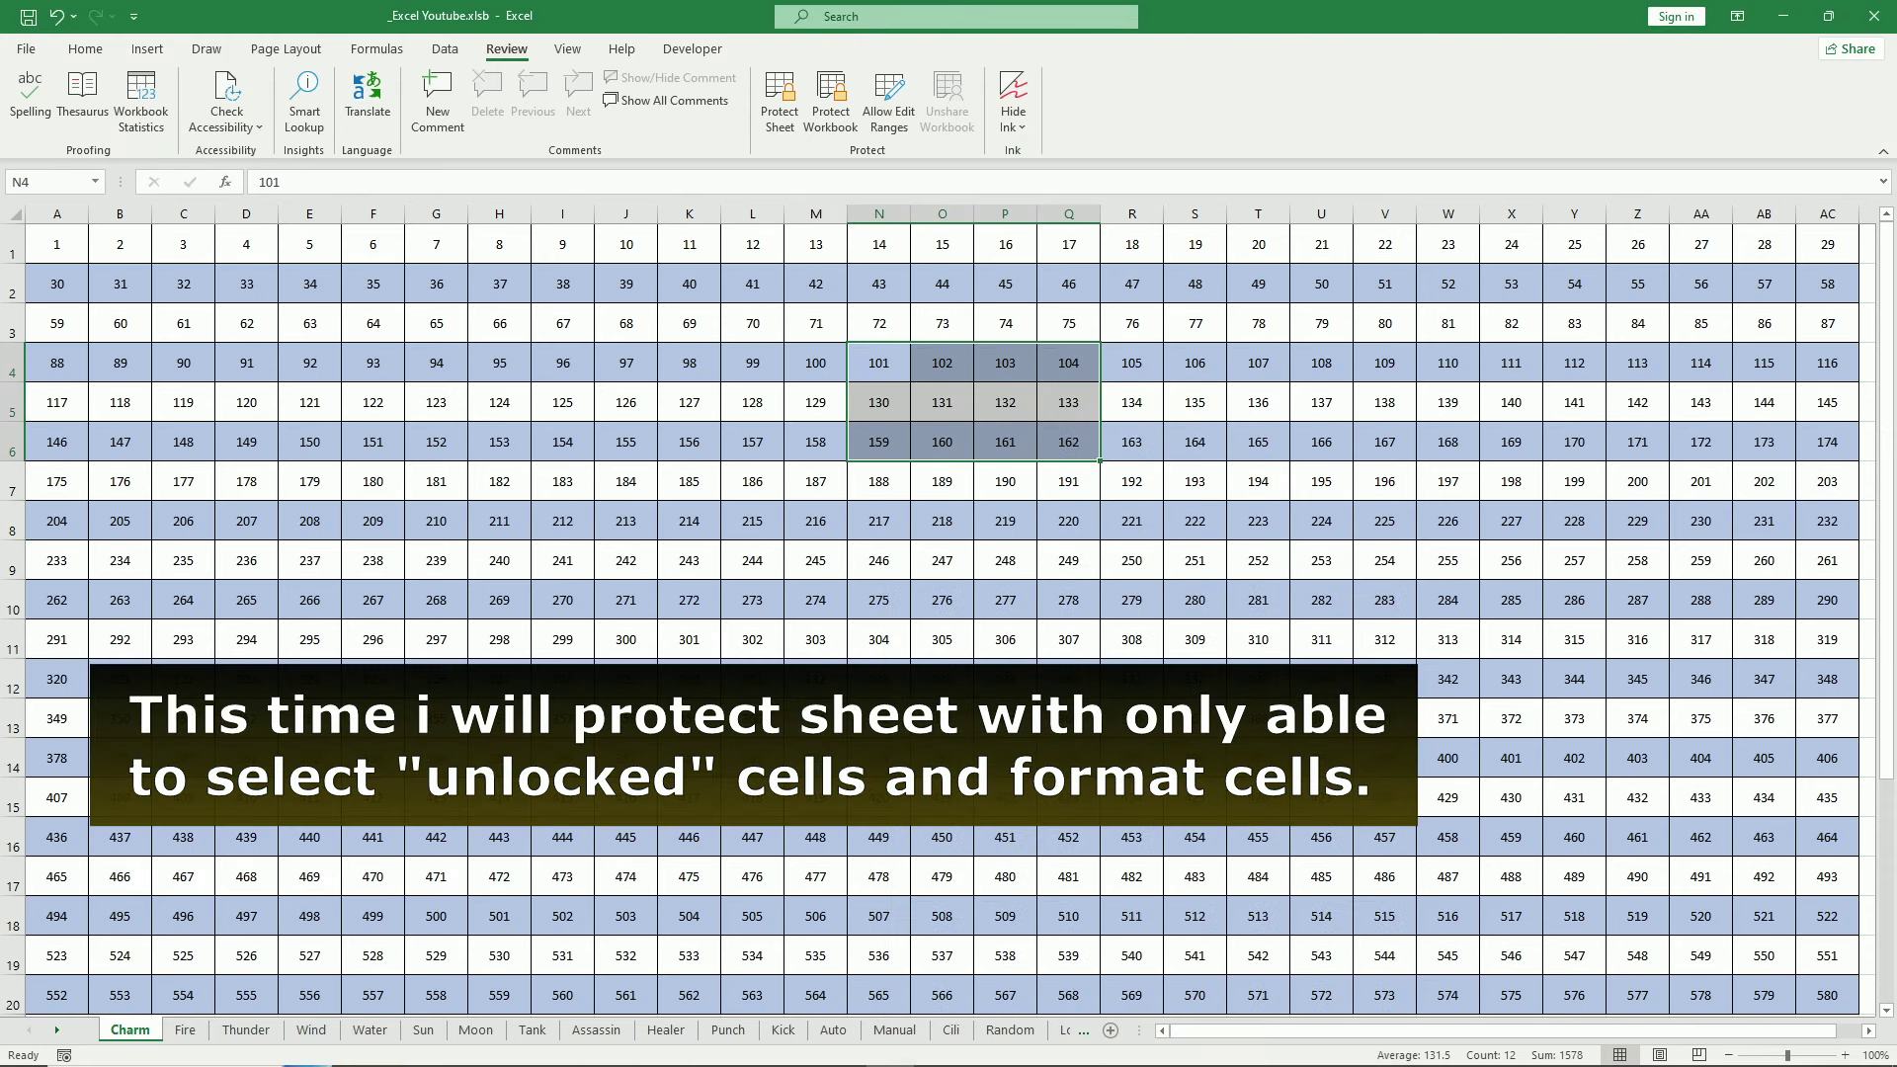
# - Protect the Charm sheet permitting only Select unlocked cells and Format cells
pyautogui.click(1068, 284)
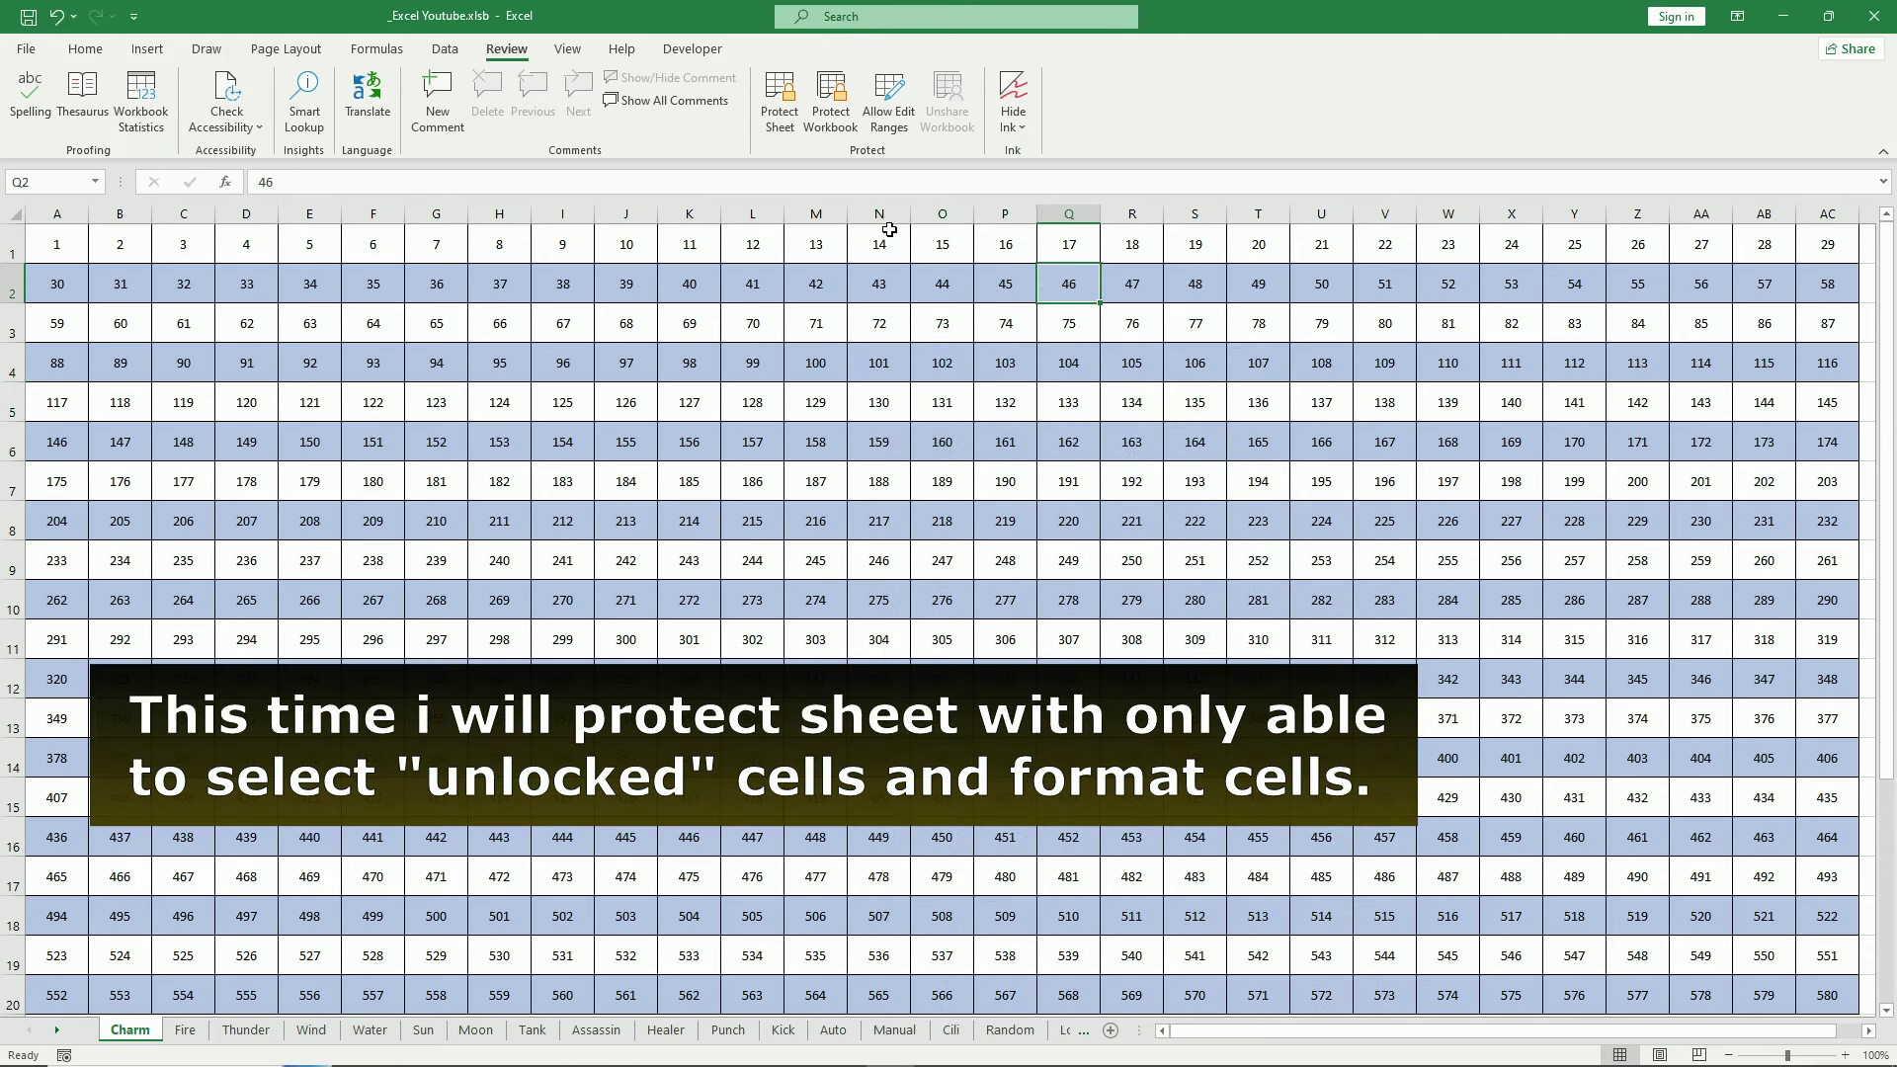
pyautogui.click(777, 117)
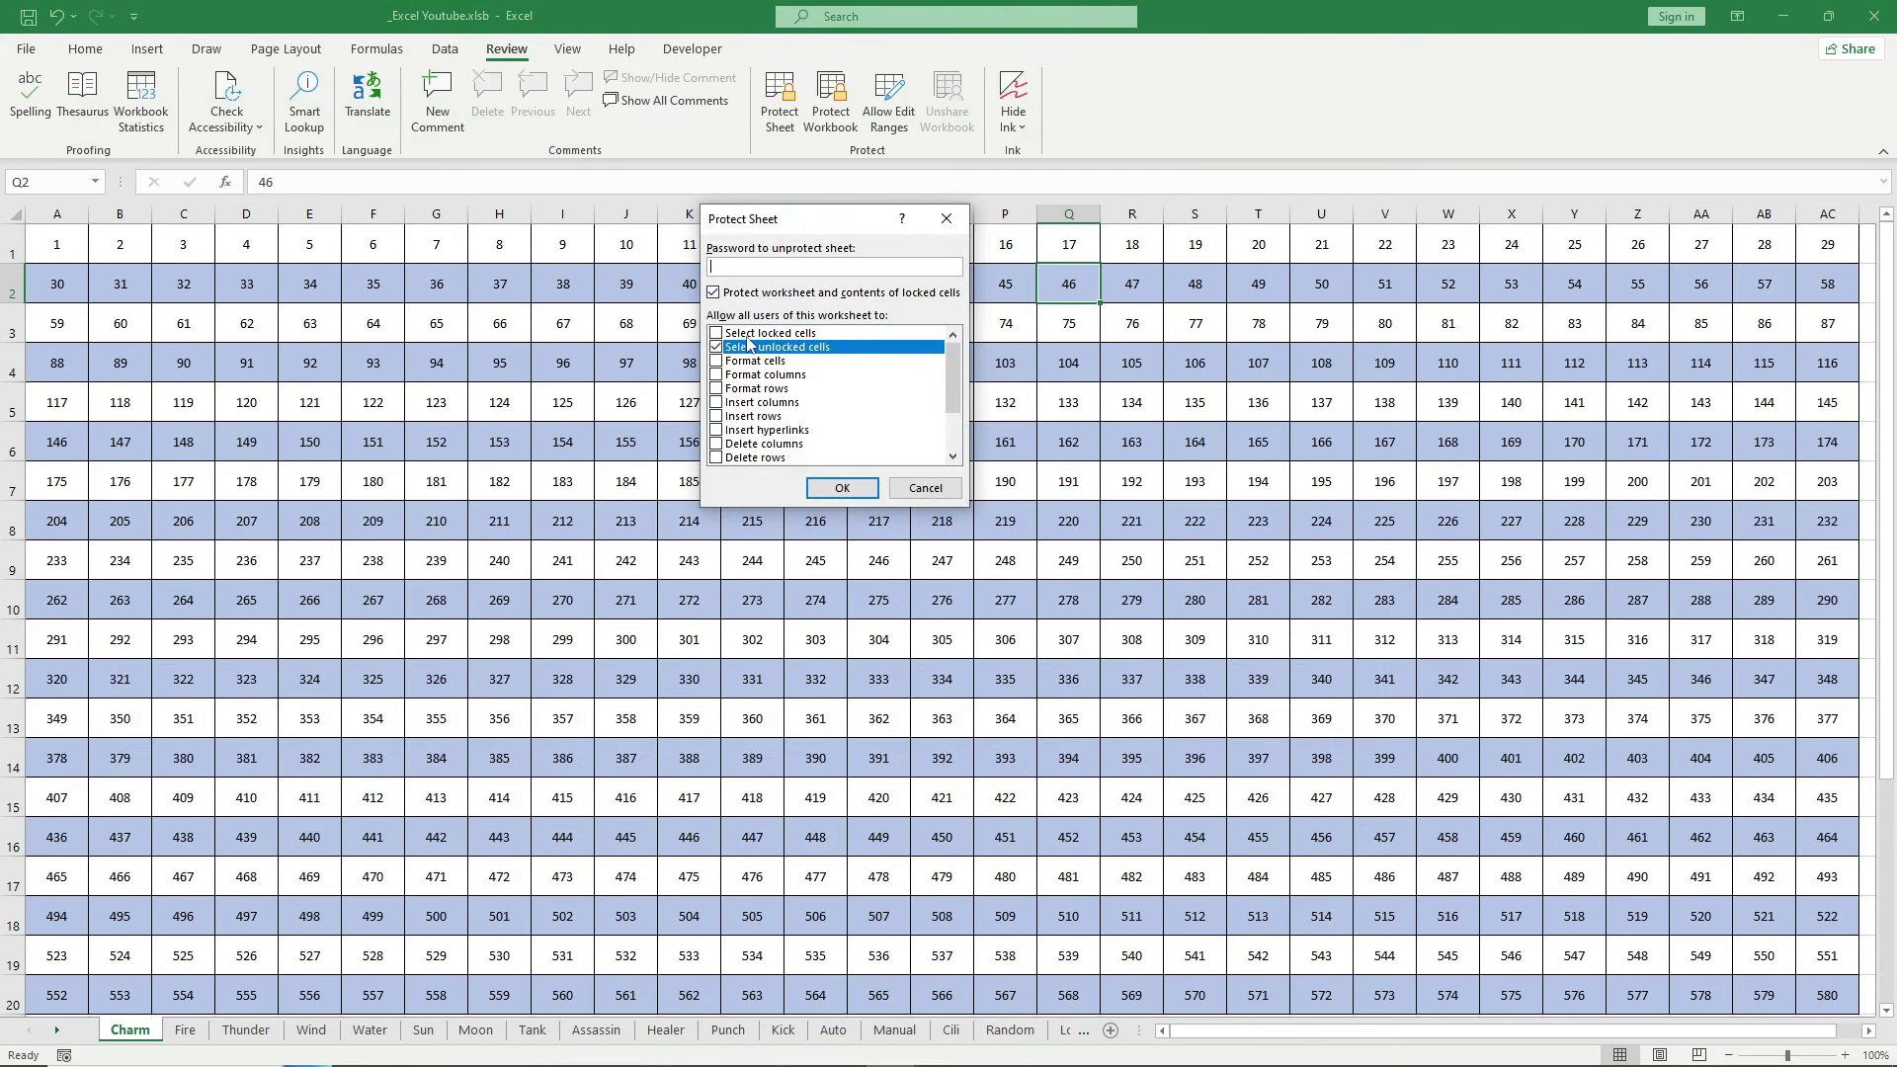
pyautogui.click(715, 333)
pyautogui.click(716, 347)
pyautogui.click(717, 333)
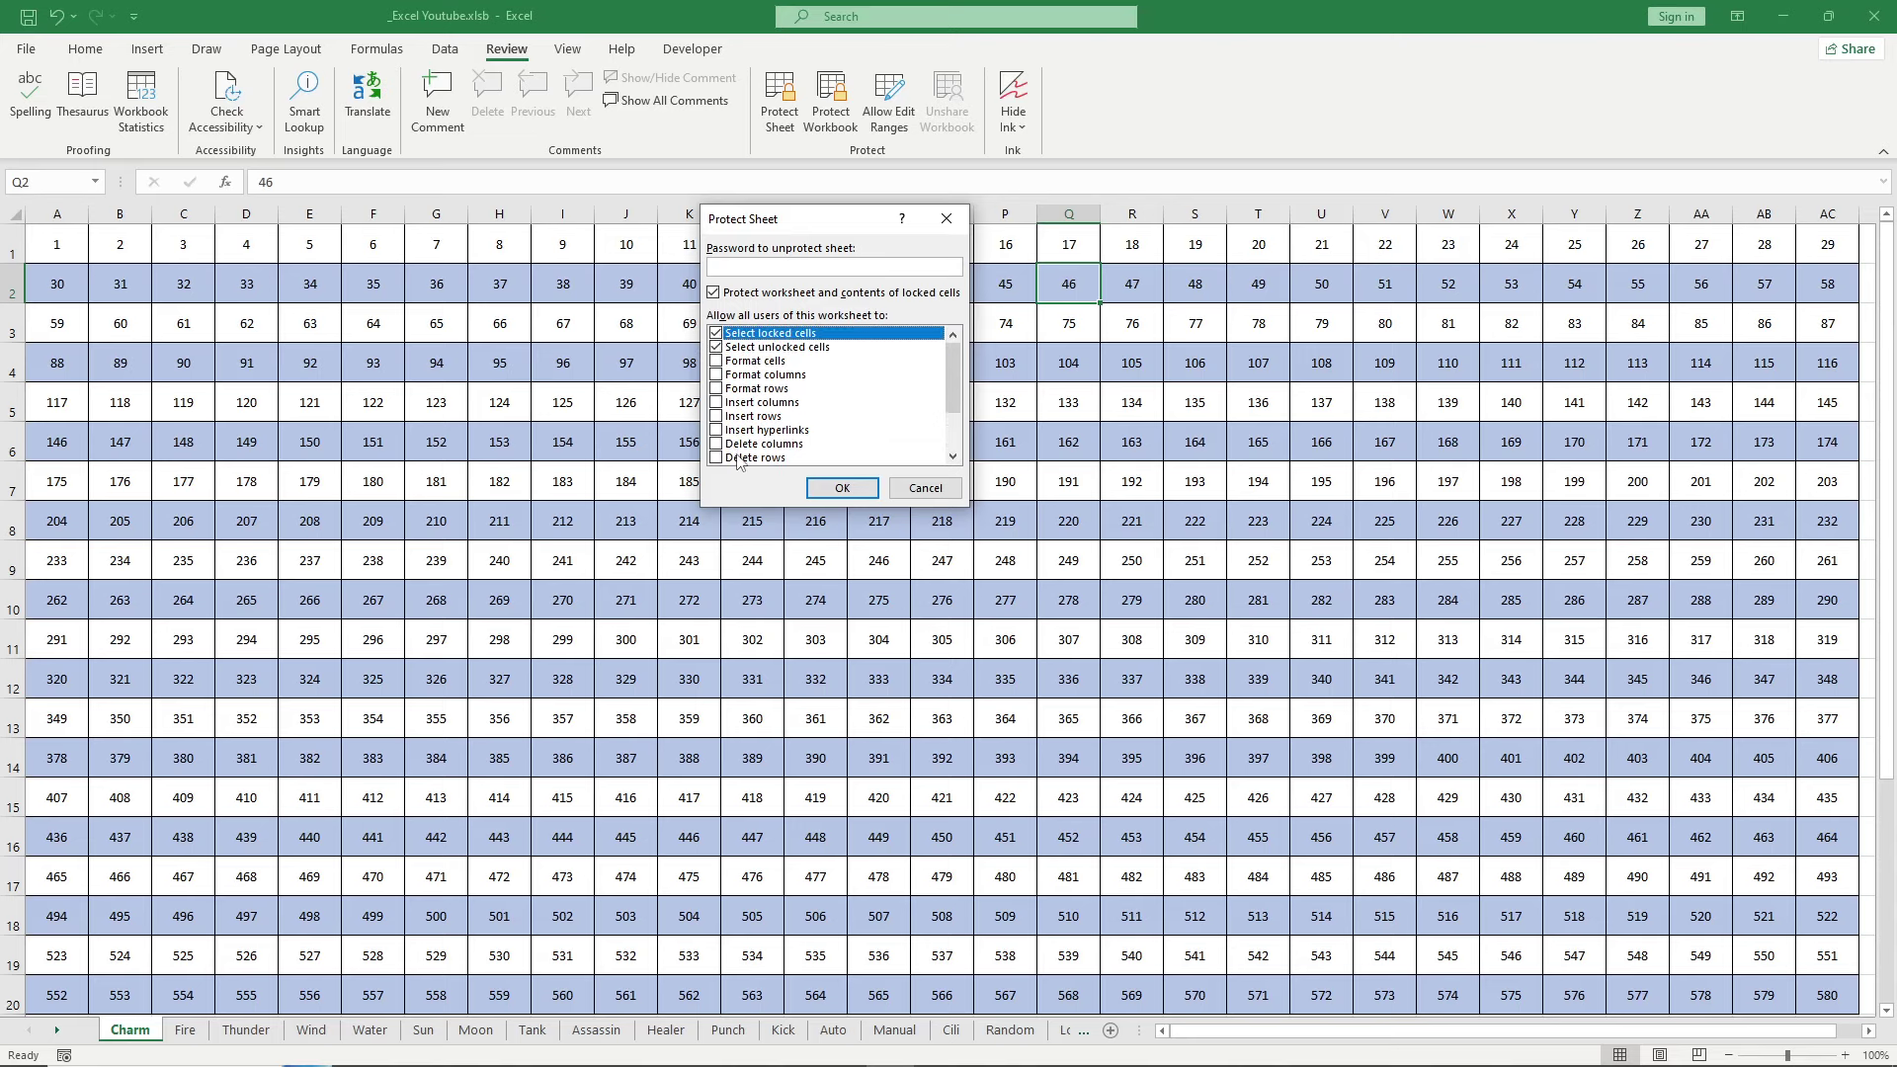
pyautogui.click(717, 362)
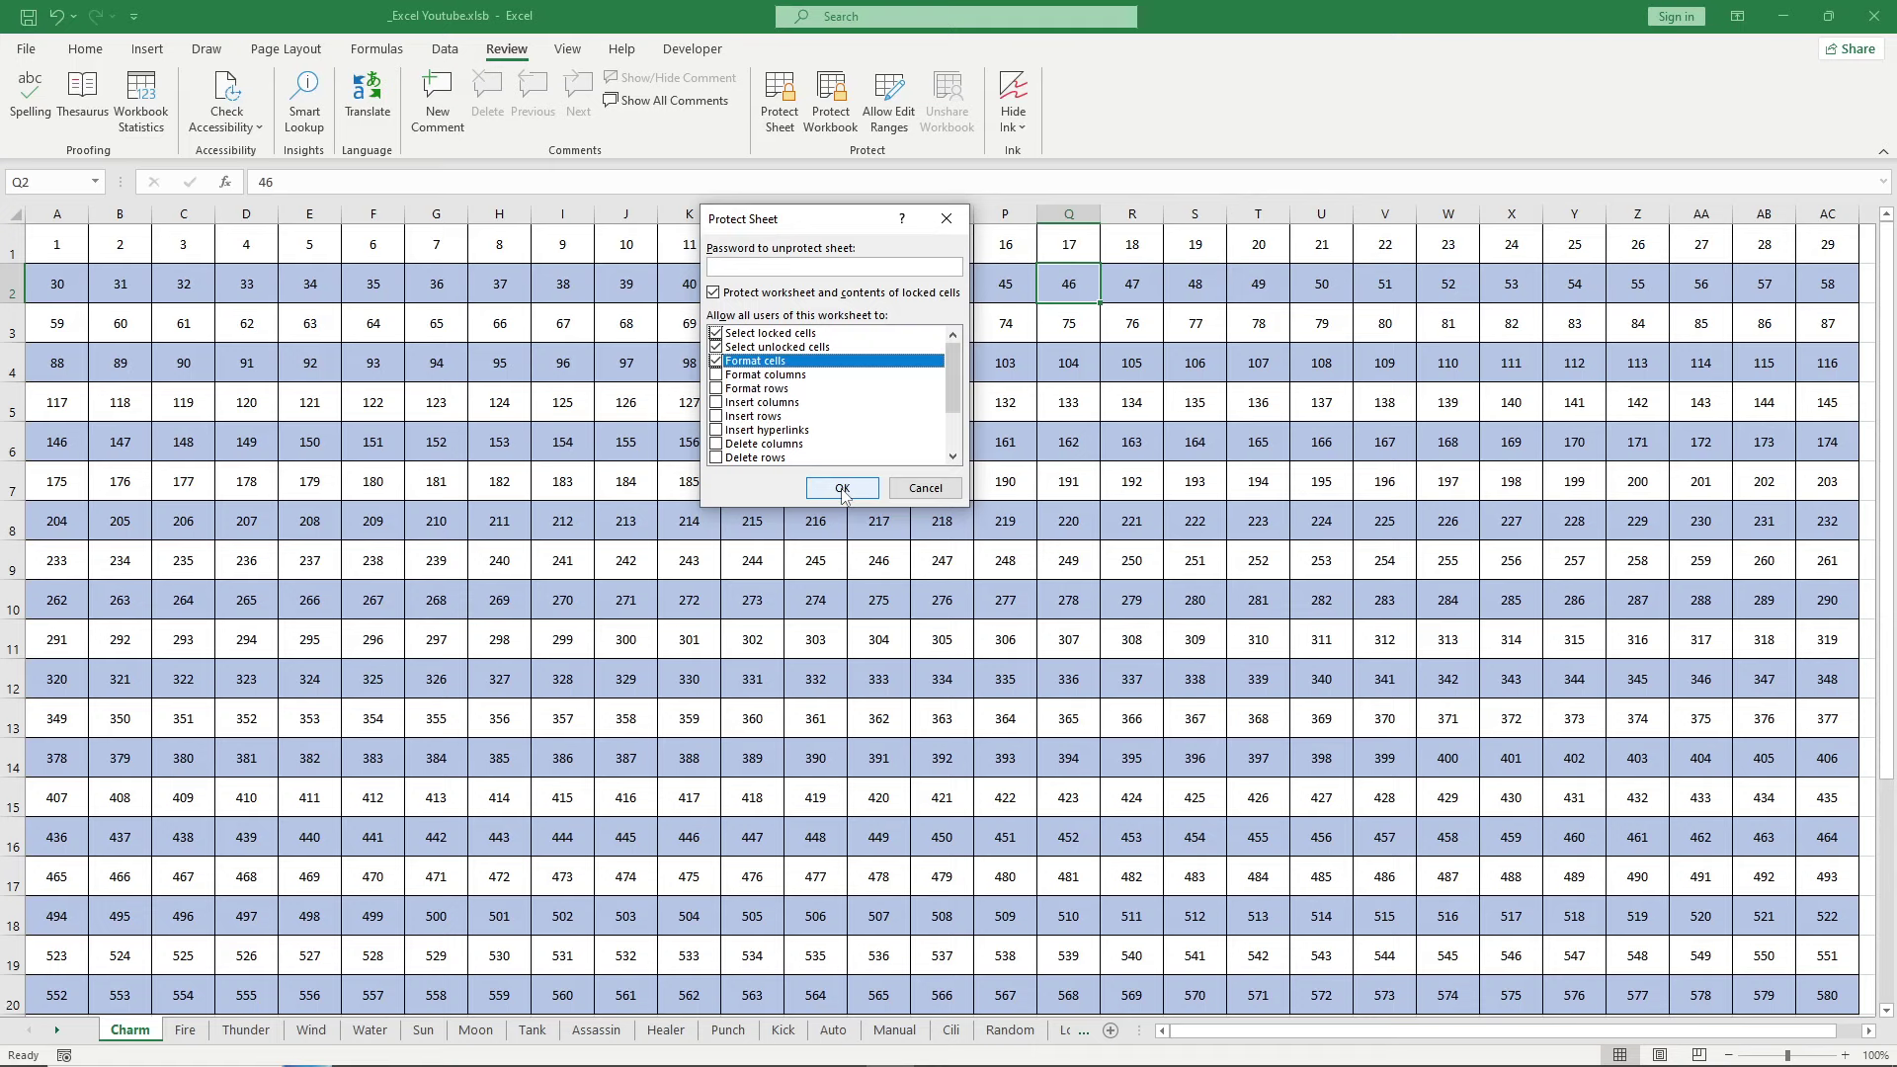
pyautogui.click(716, 346)
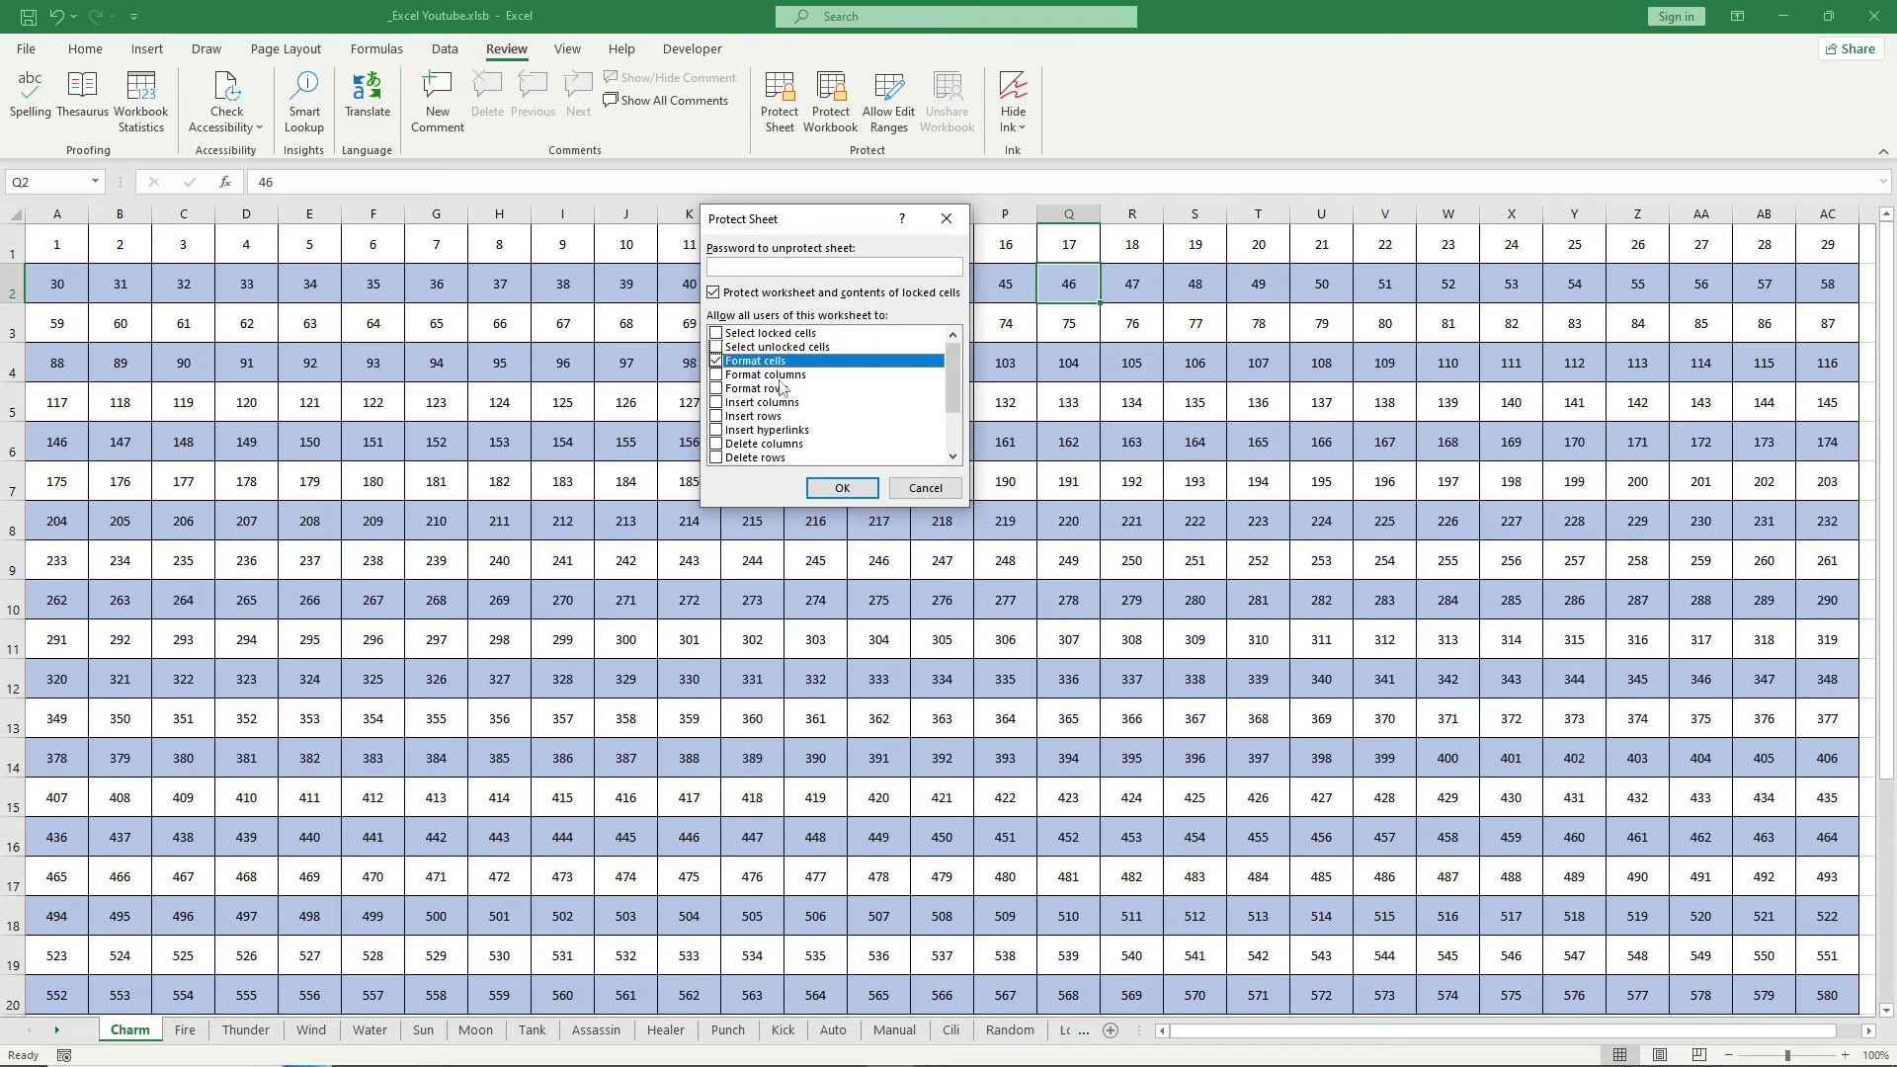
pyautogui.click(715, 333)
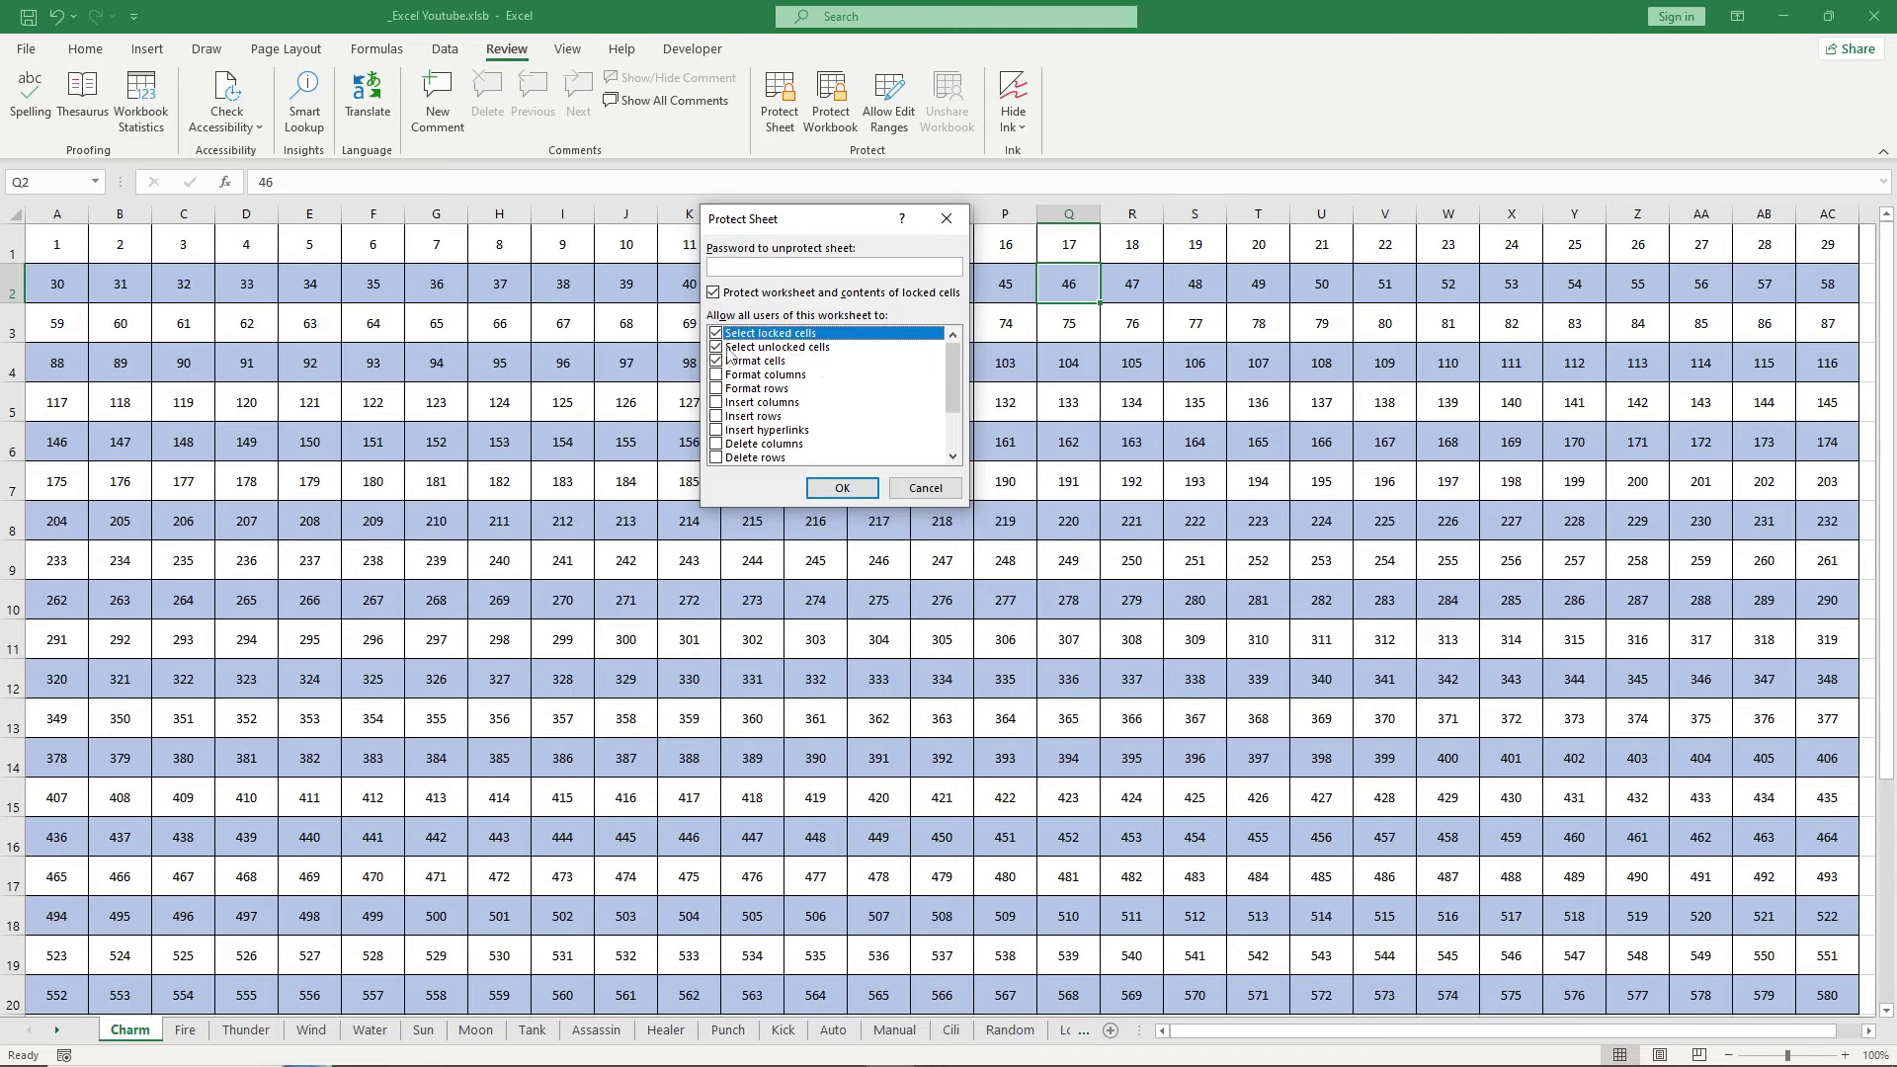
pyautogui.click(717, 334)
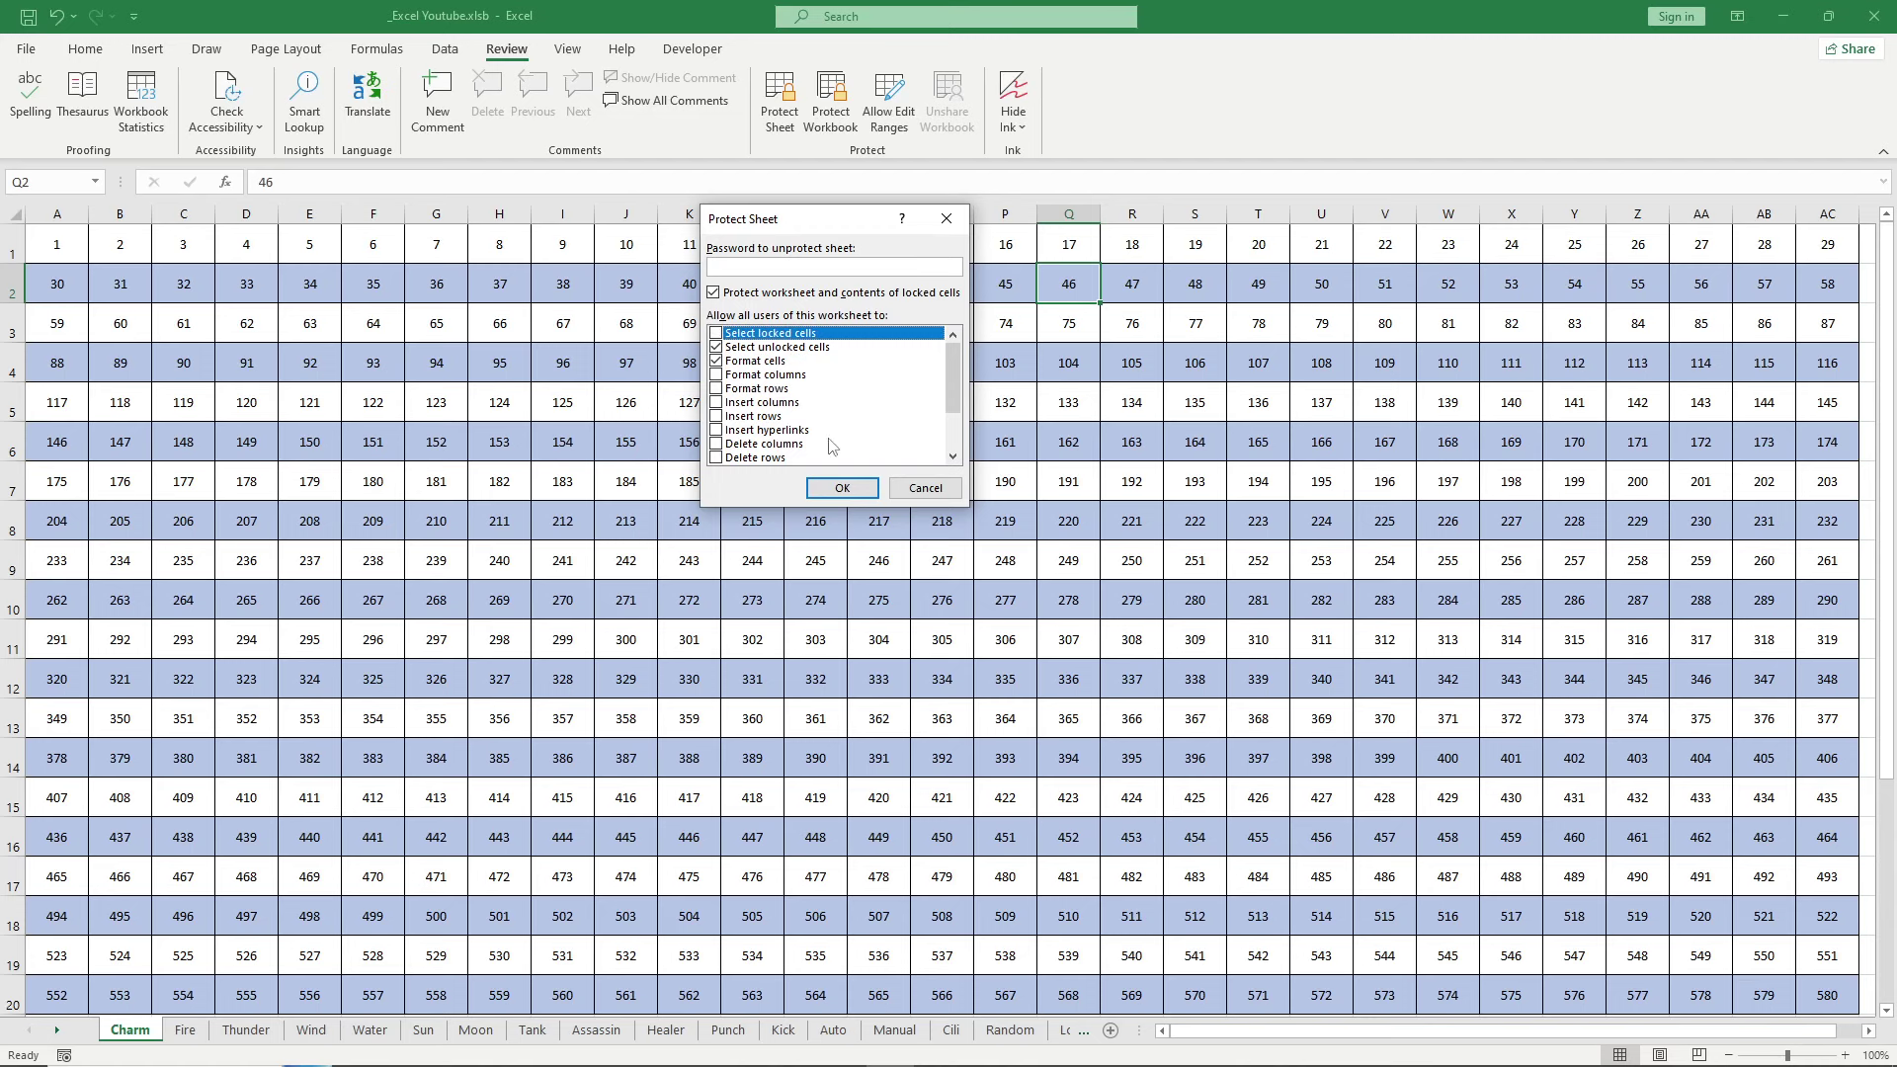
pyautogui.click(843, 488)
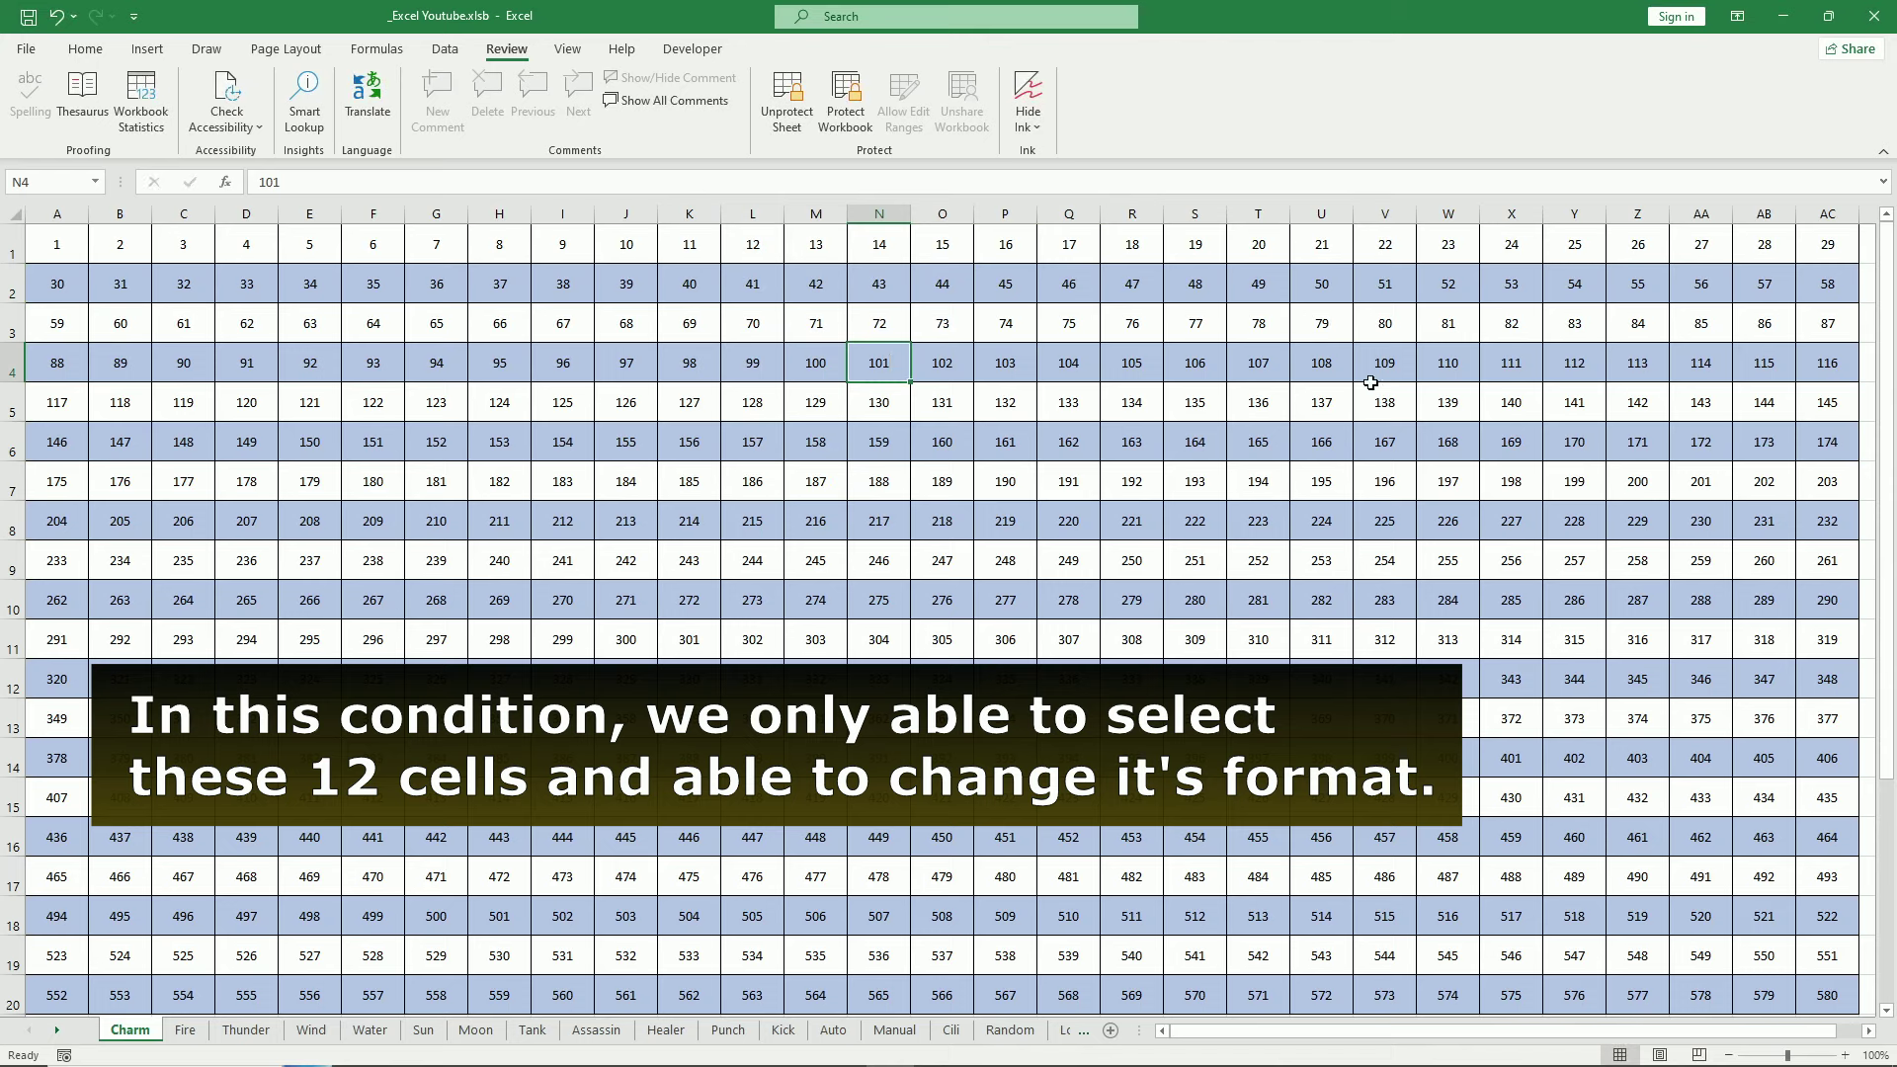
# - Check that the arrow keys move only among the unlocked cells N4:Q6, starting at Q6
pyautogui.click(1074, 455)
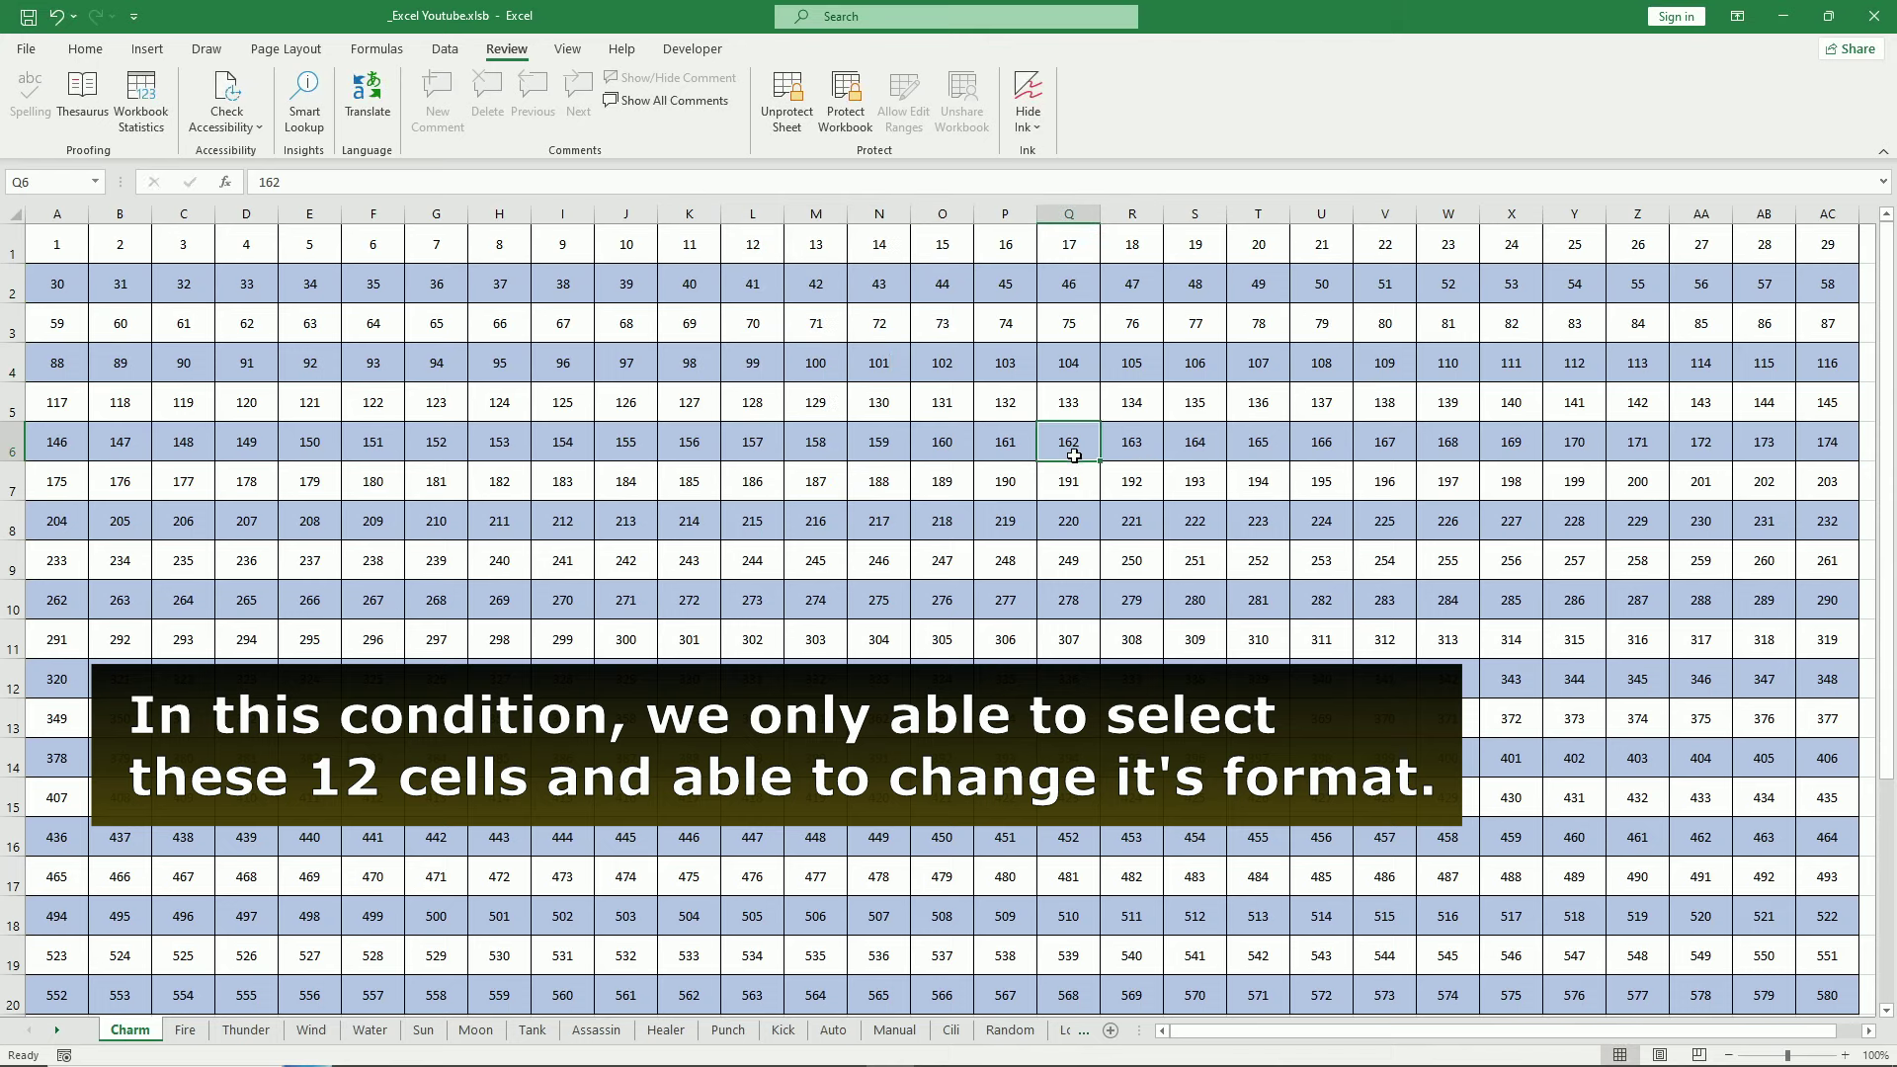
pyautogui.press('Left')
pyautogui.press('Up')
pyautogui.press('Left')
pyautogui.press('Left')
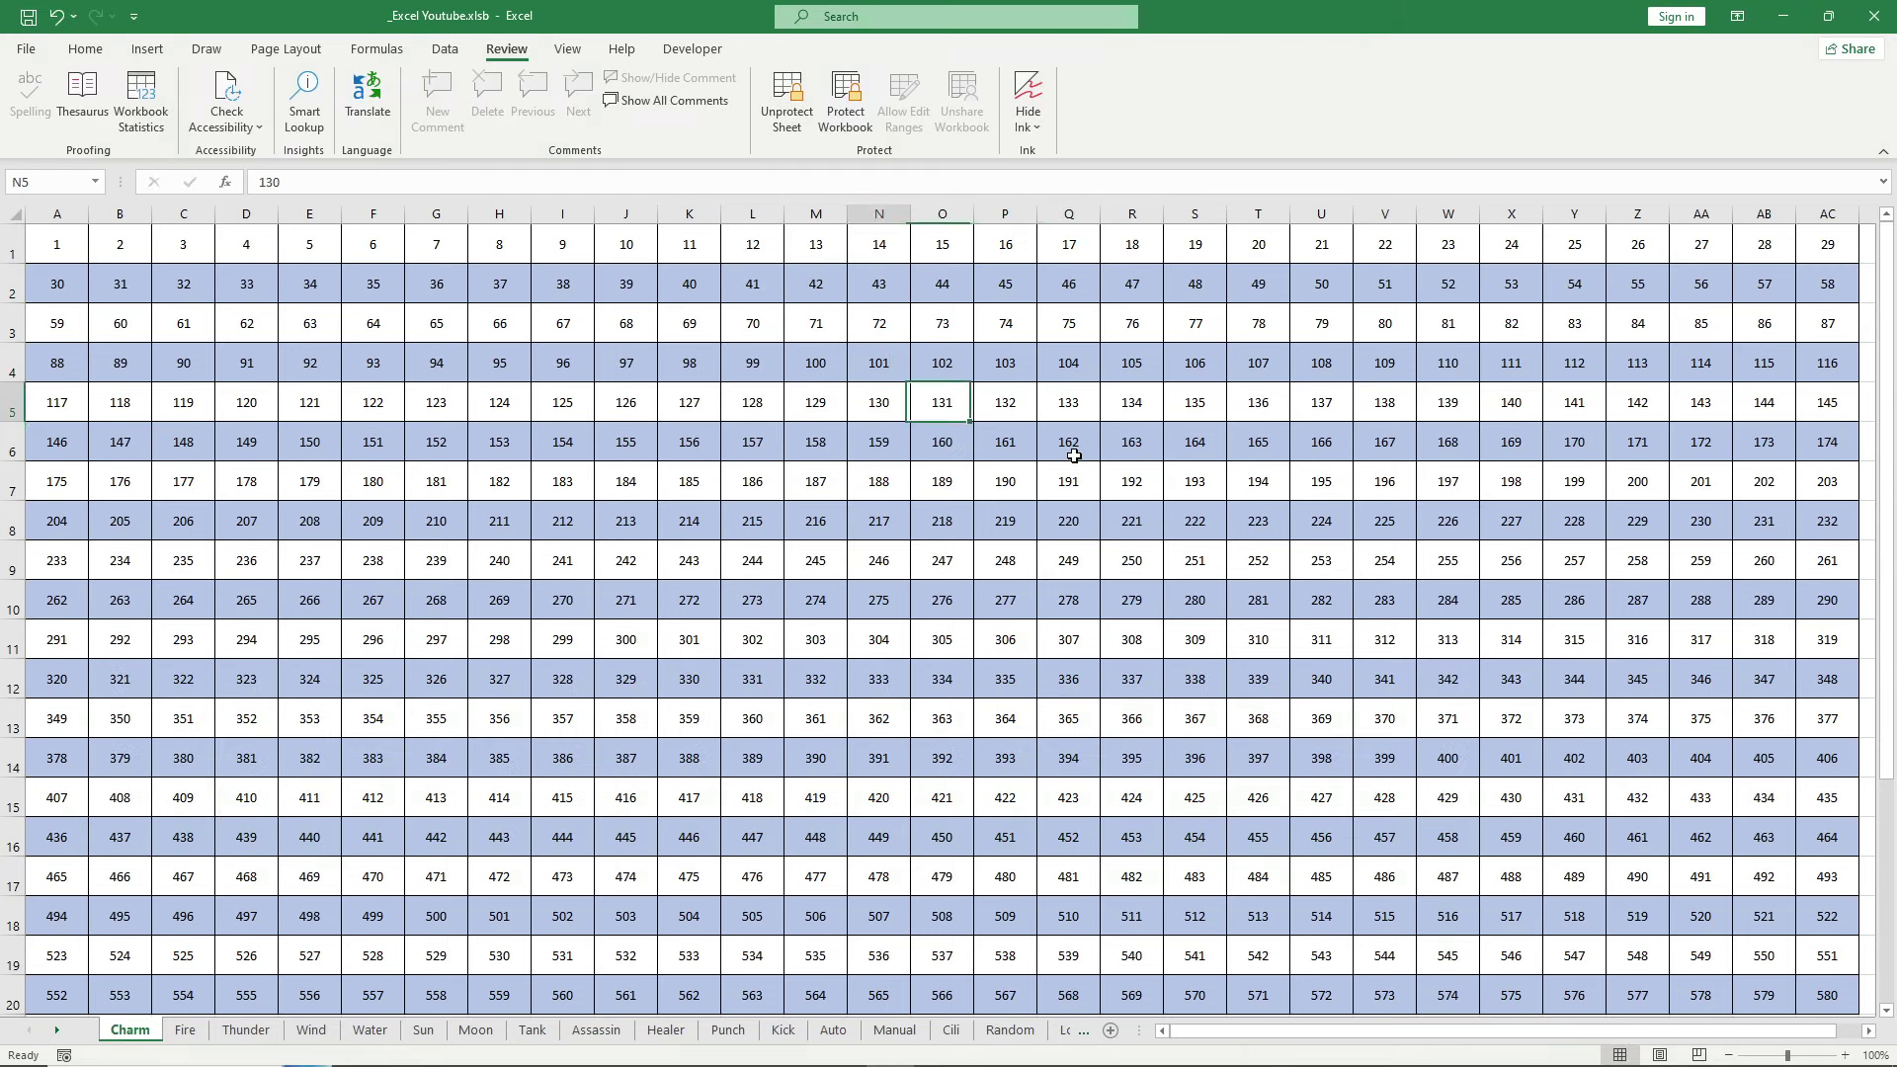
pyautogui.press('Up')
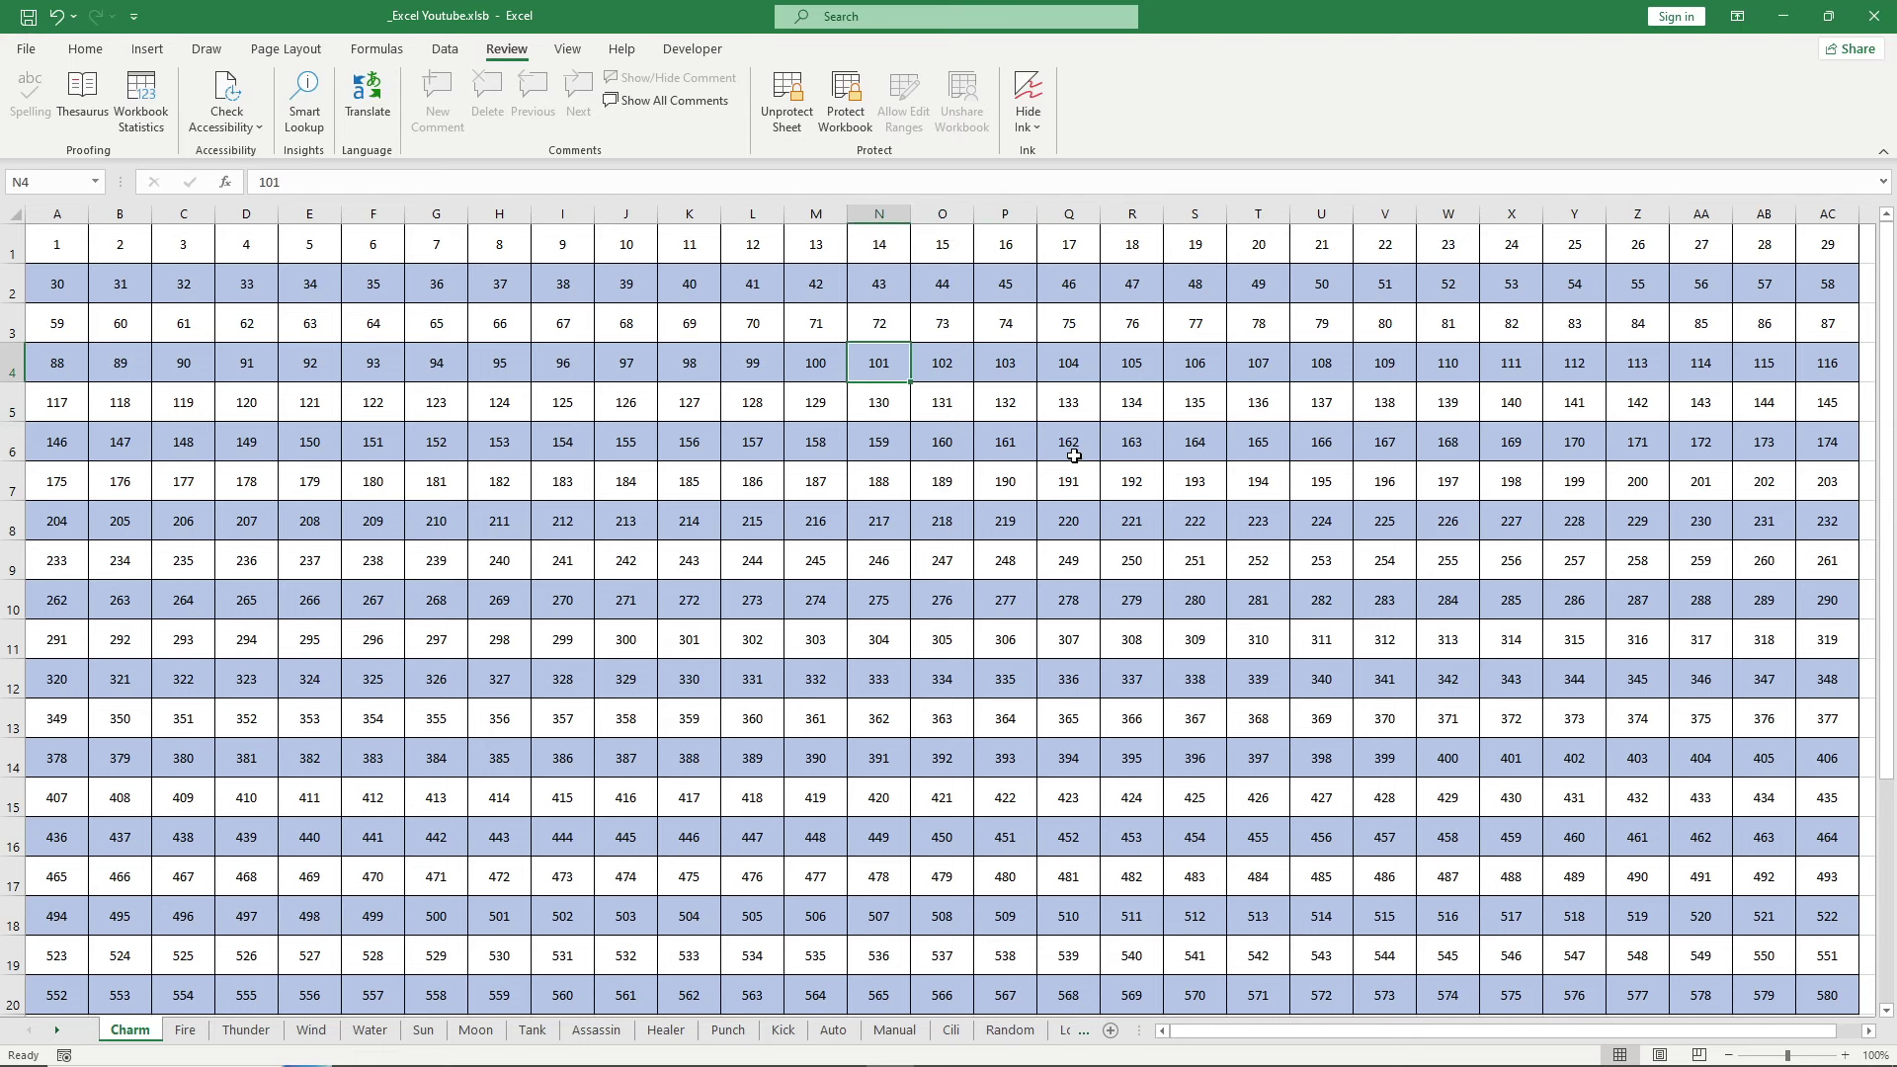
pyautogui.press('Right')
pyautogui.press('Right')
pyautogui.press('Down')
pyautogui.press('Down')
pyautogui.press('Right')
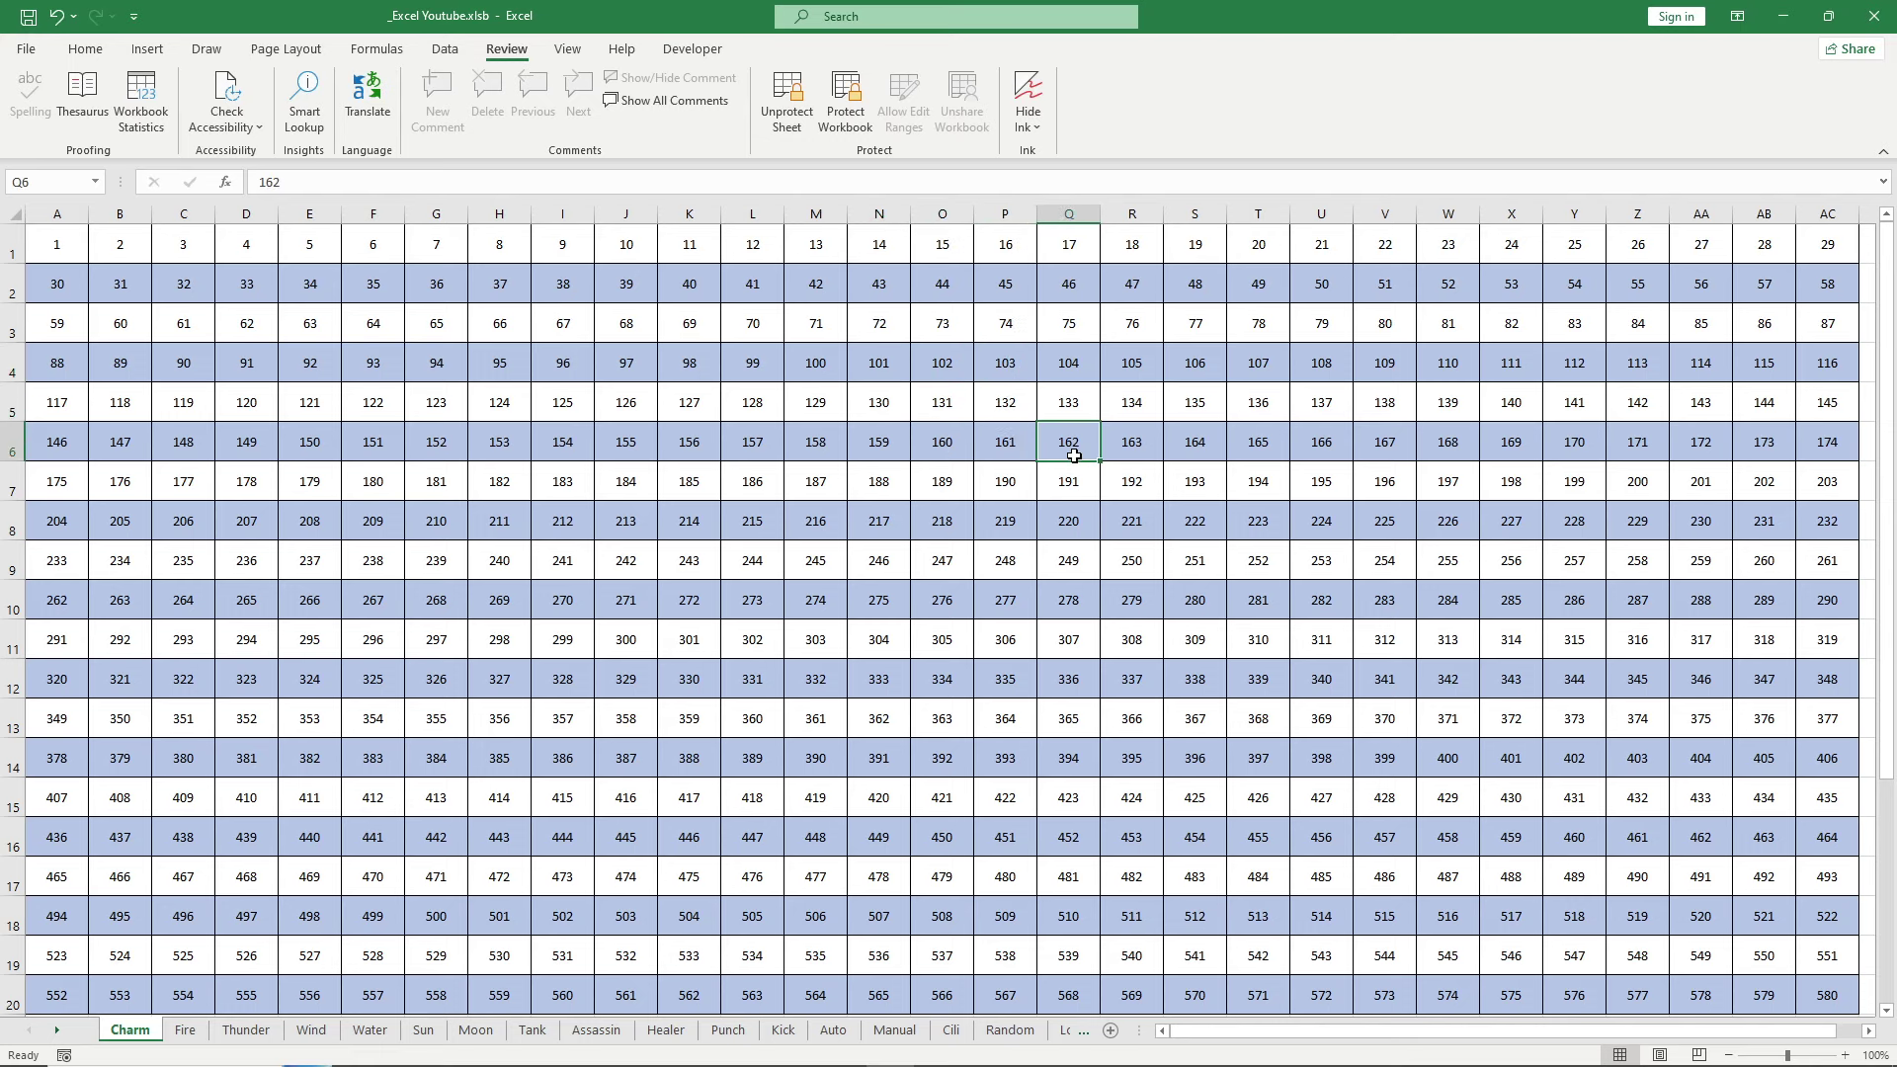
pyautogui.press('Left')
pyautogui.press('Left')
pyautogui.press('Left')
pyautogui.press('Up')
pyautogui.press('Up')
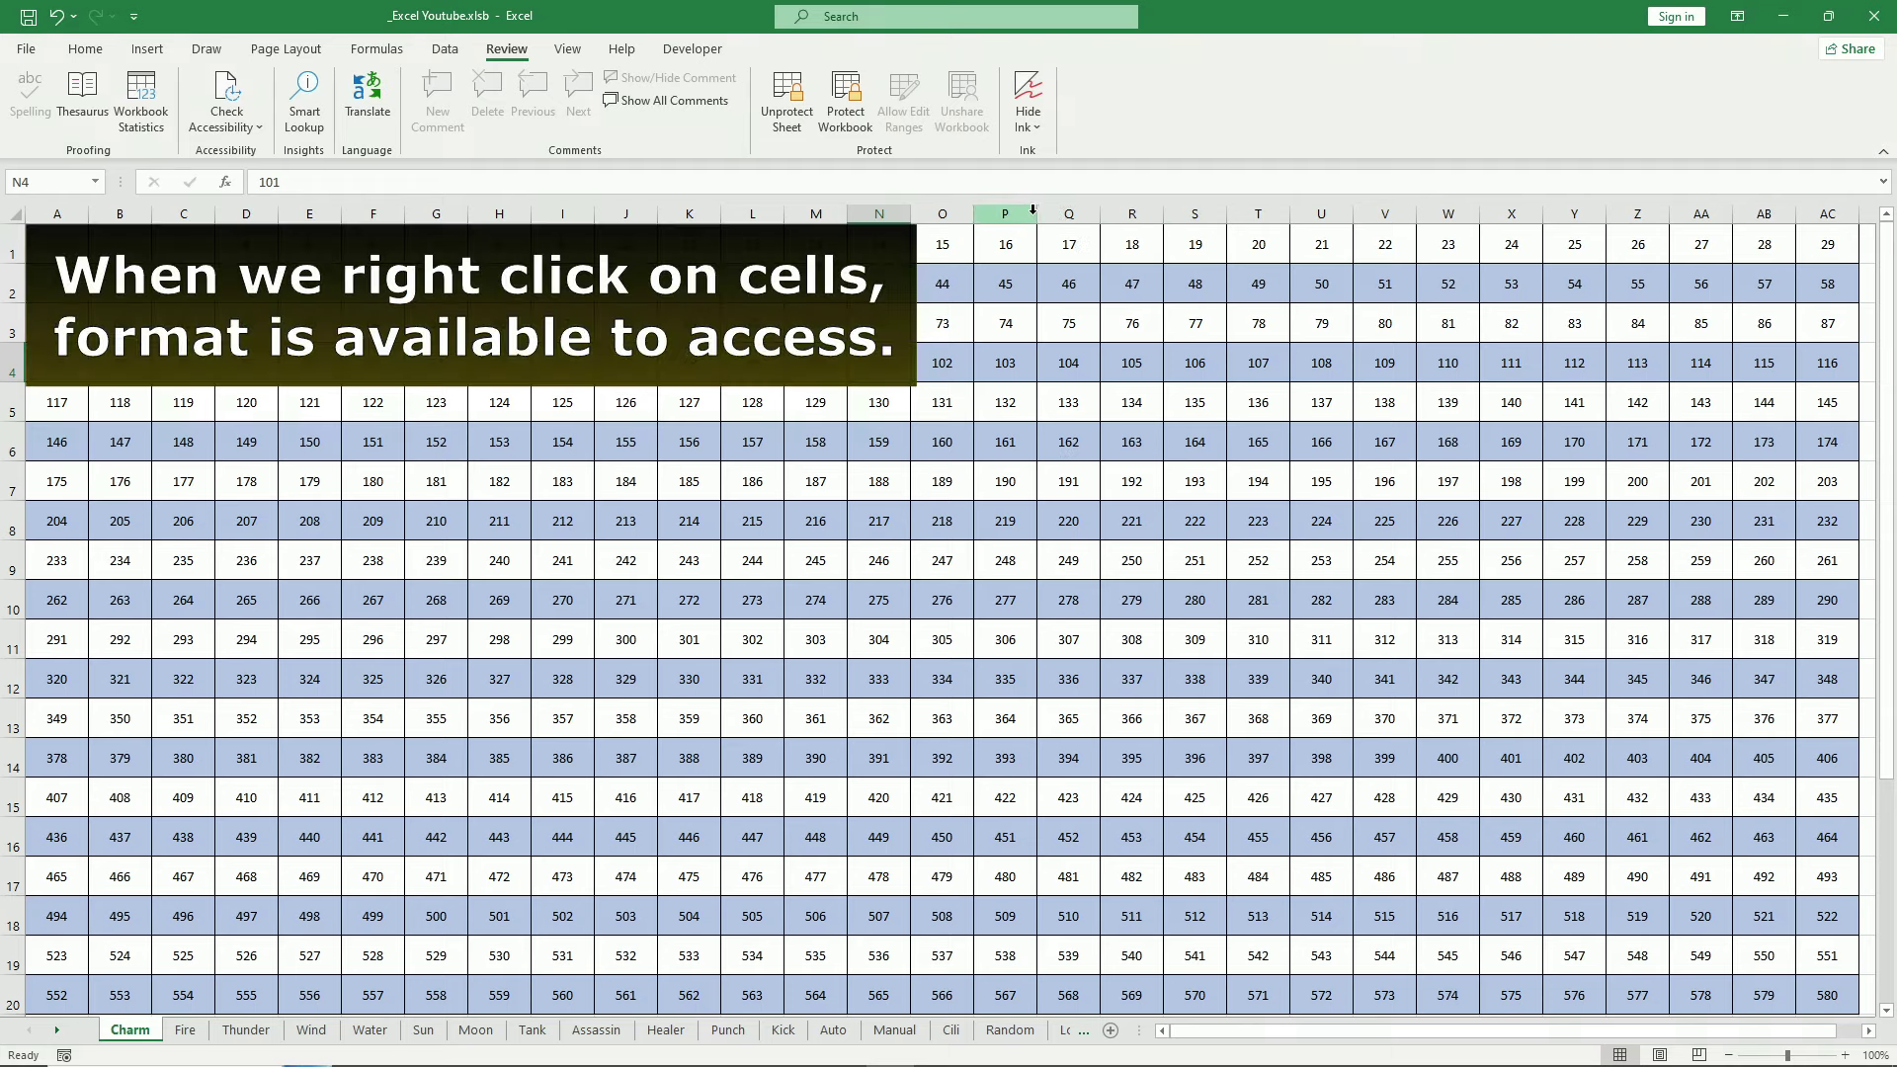
# - Browse Format Cells for P4 and cancel, then unprotect the sheet and reopen Protect Sheet
pyautogui.rightClick(988, 373)
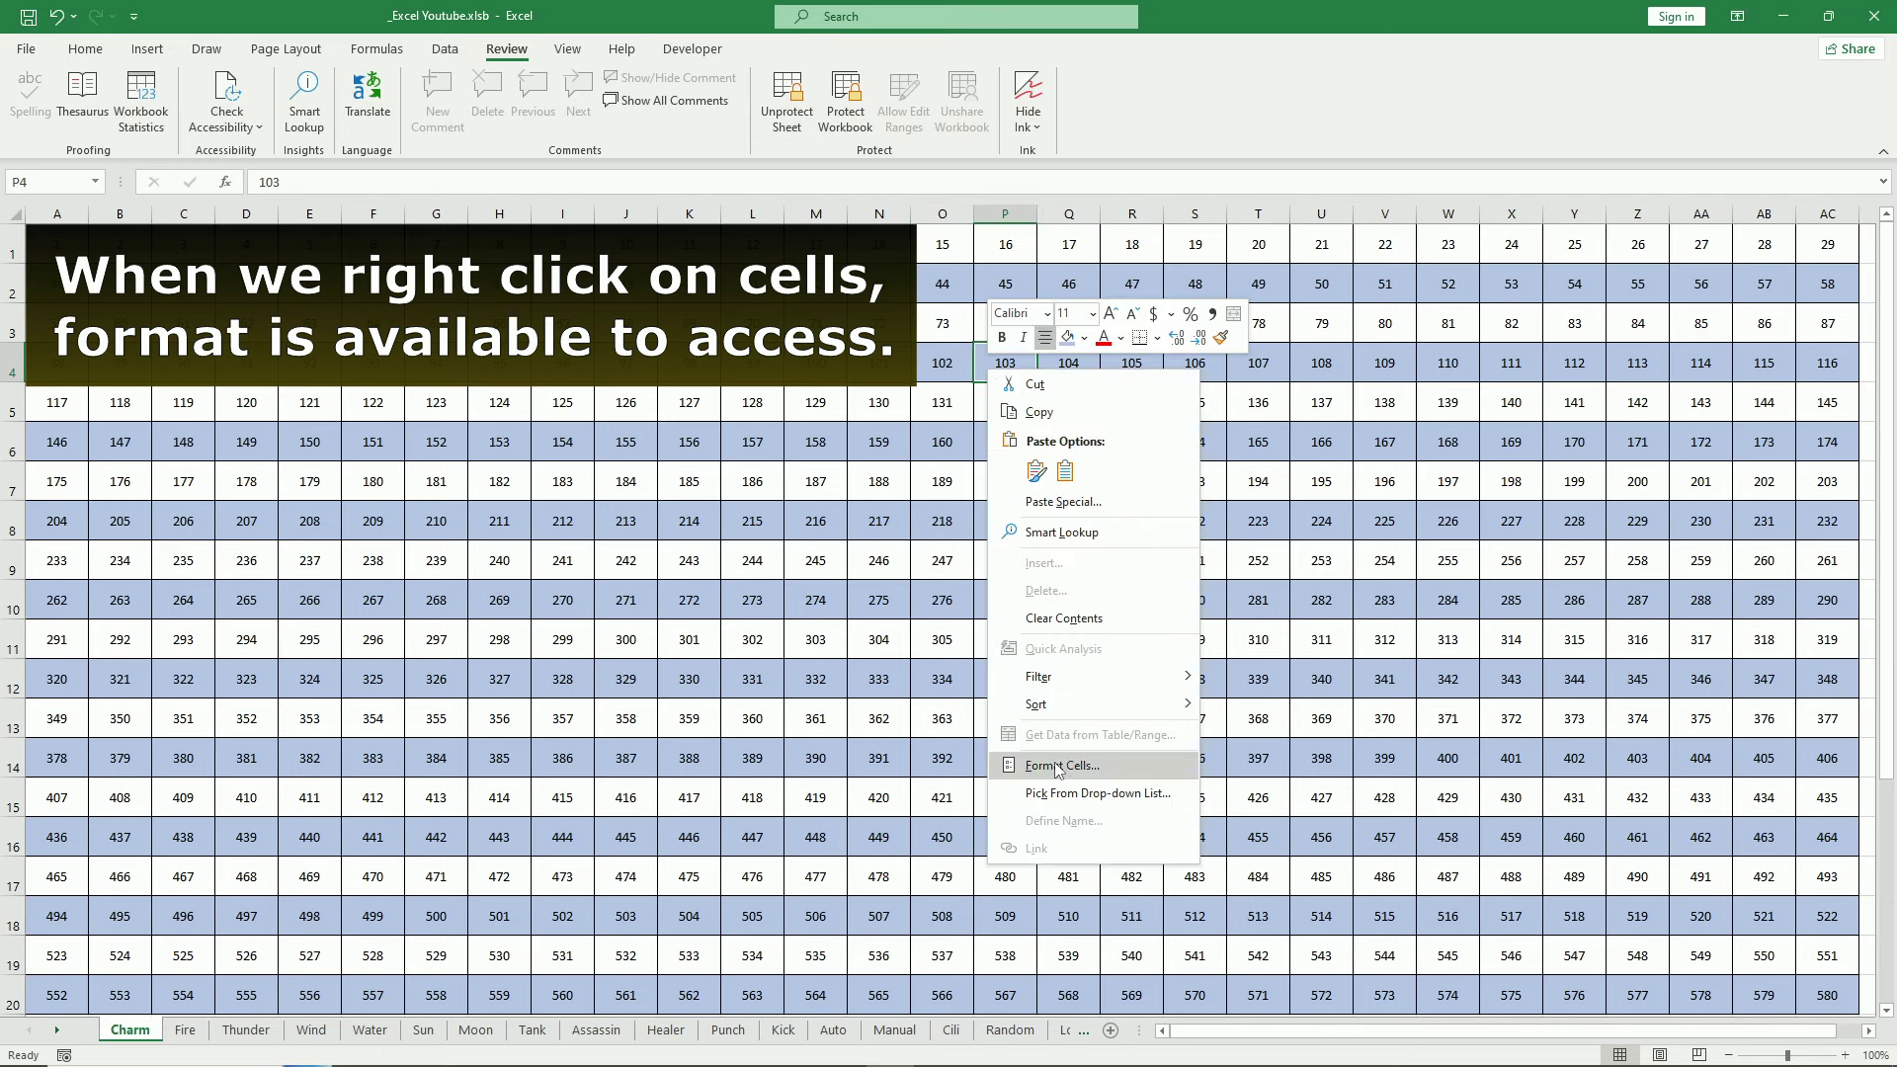
pyautogui.click(1063, 766)
pyautogui.click(954, 559)
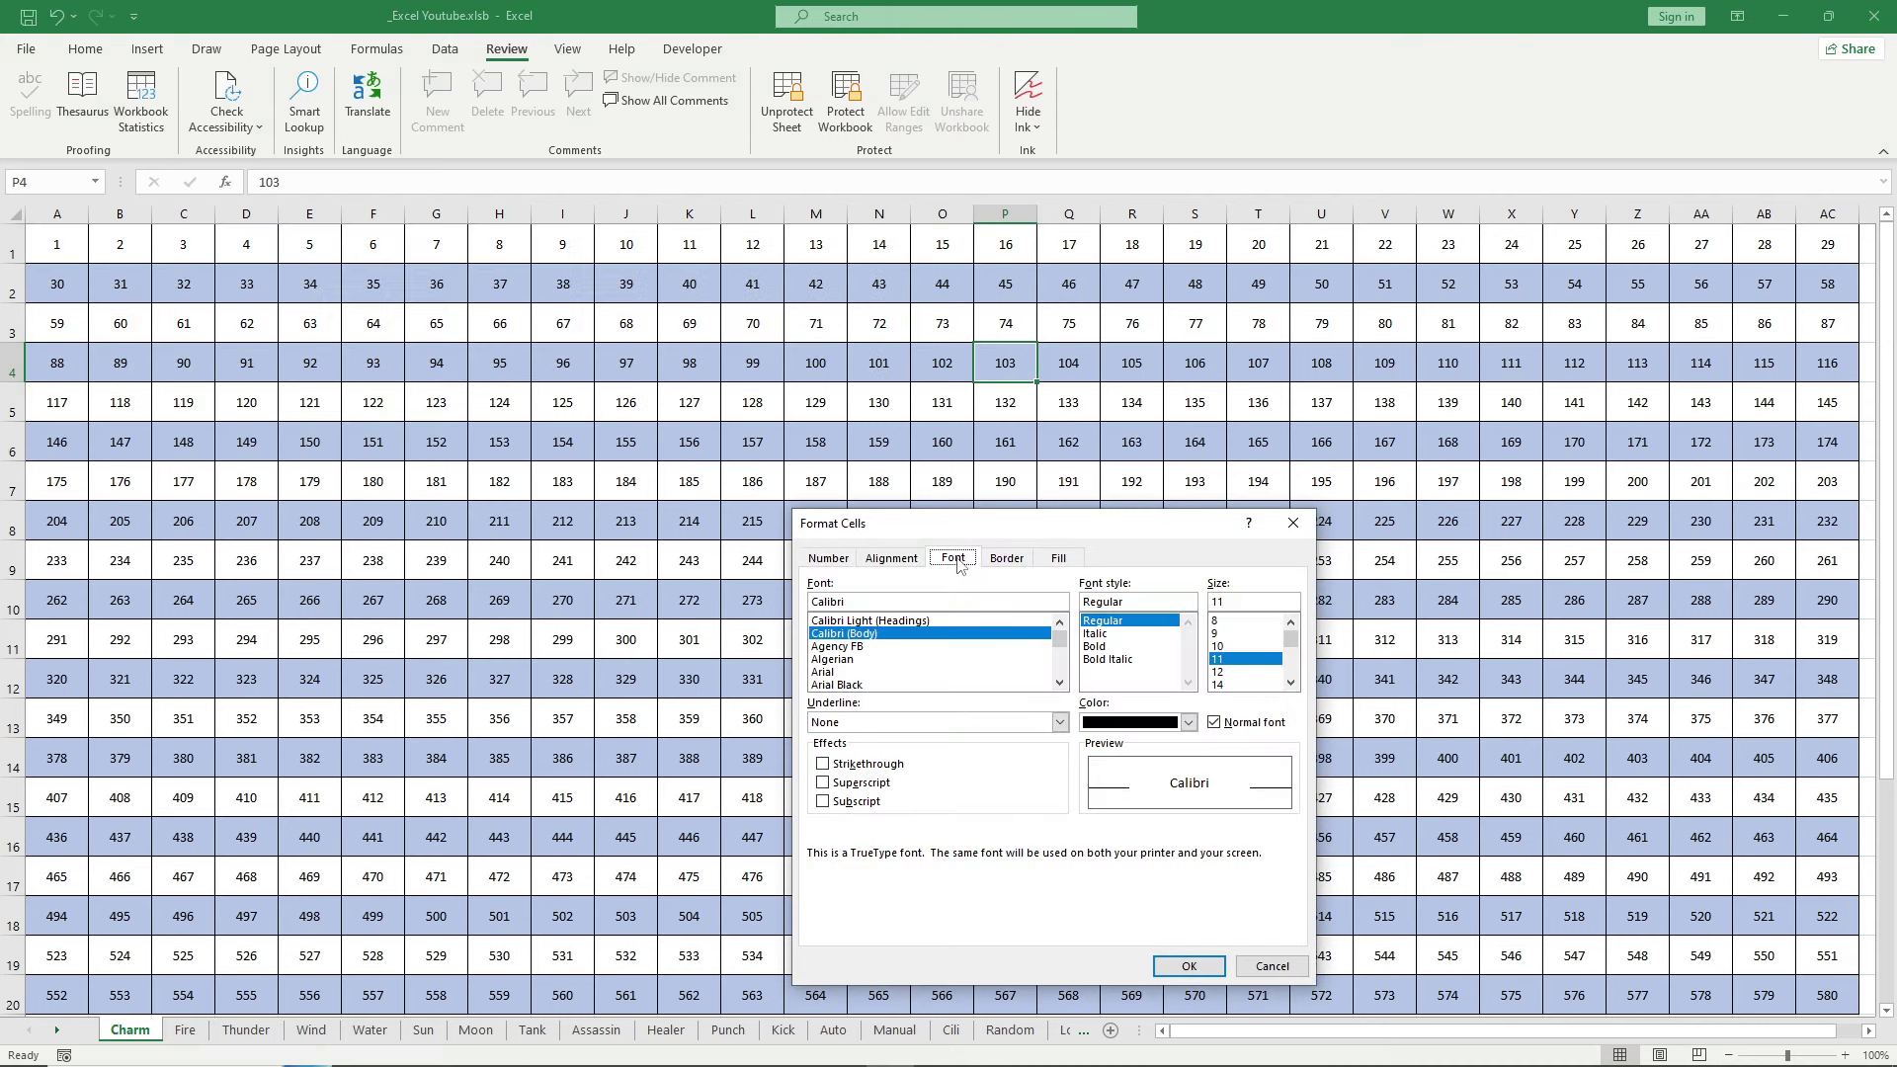
pyautogui.click(917, 560)
pyautogui.click(1056, 558)
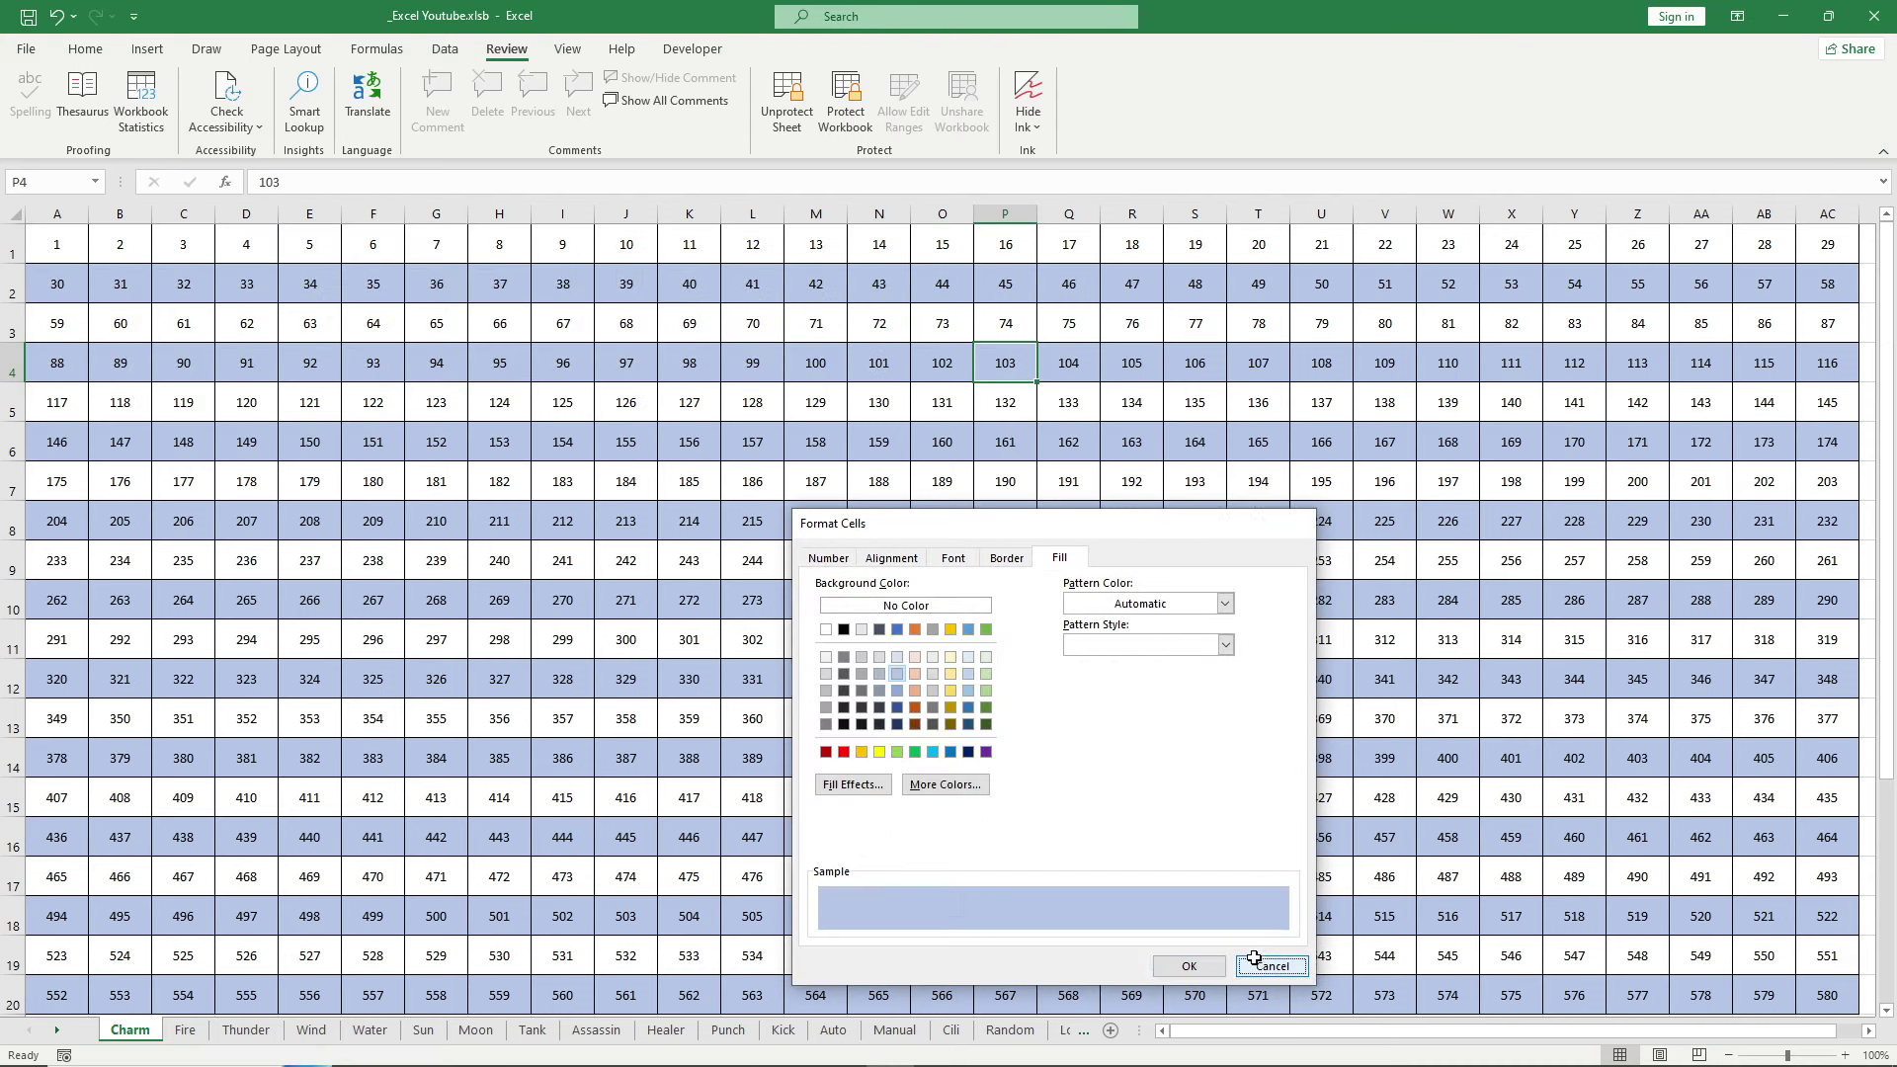
pyautogui.click(1189, 967)
pyautogui.click(792, 135)
pyautogui.click(787, 126)
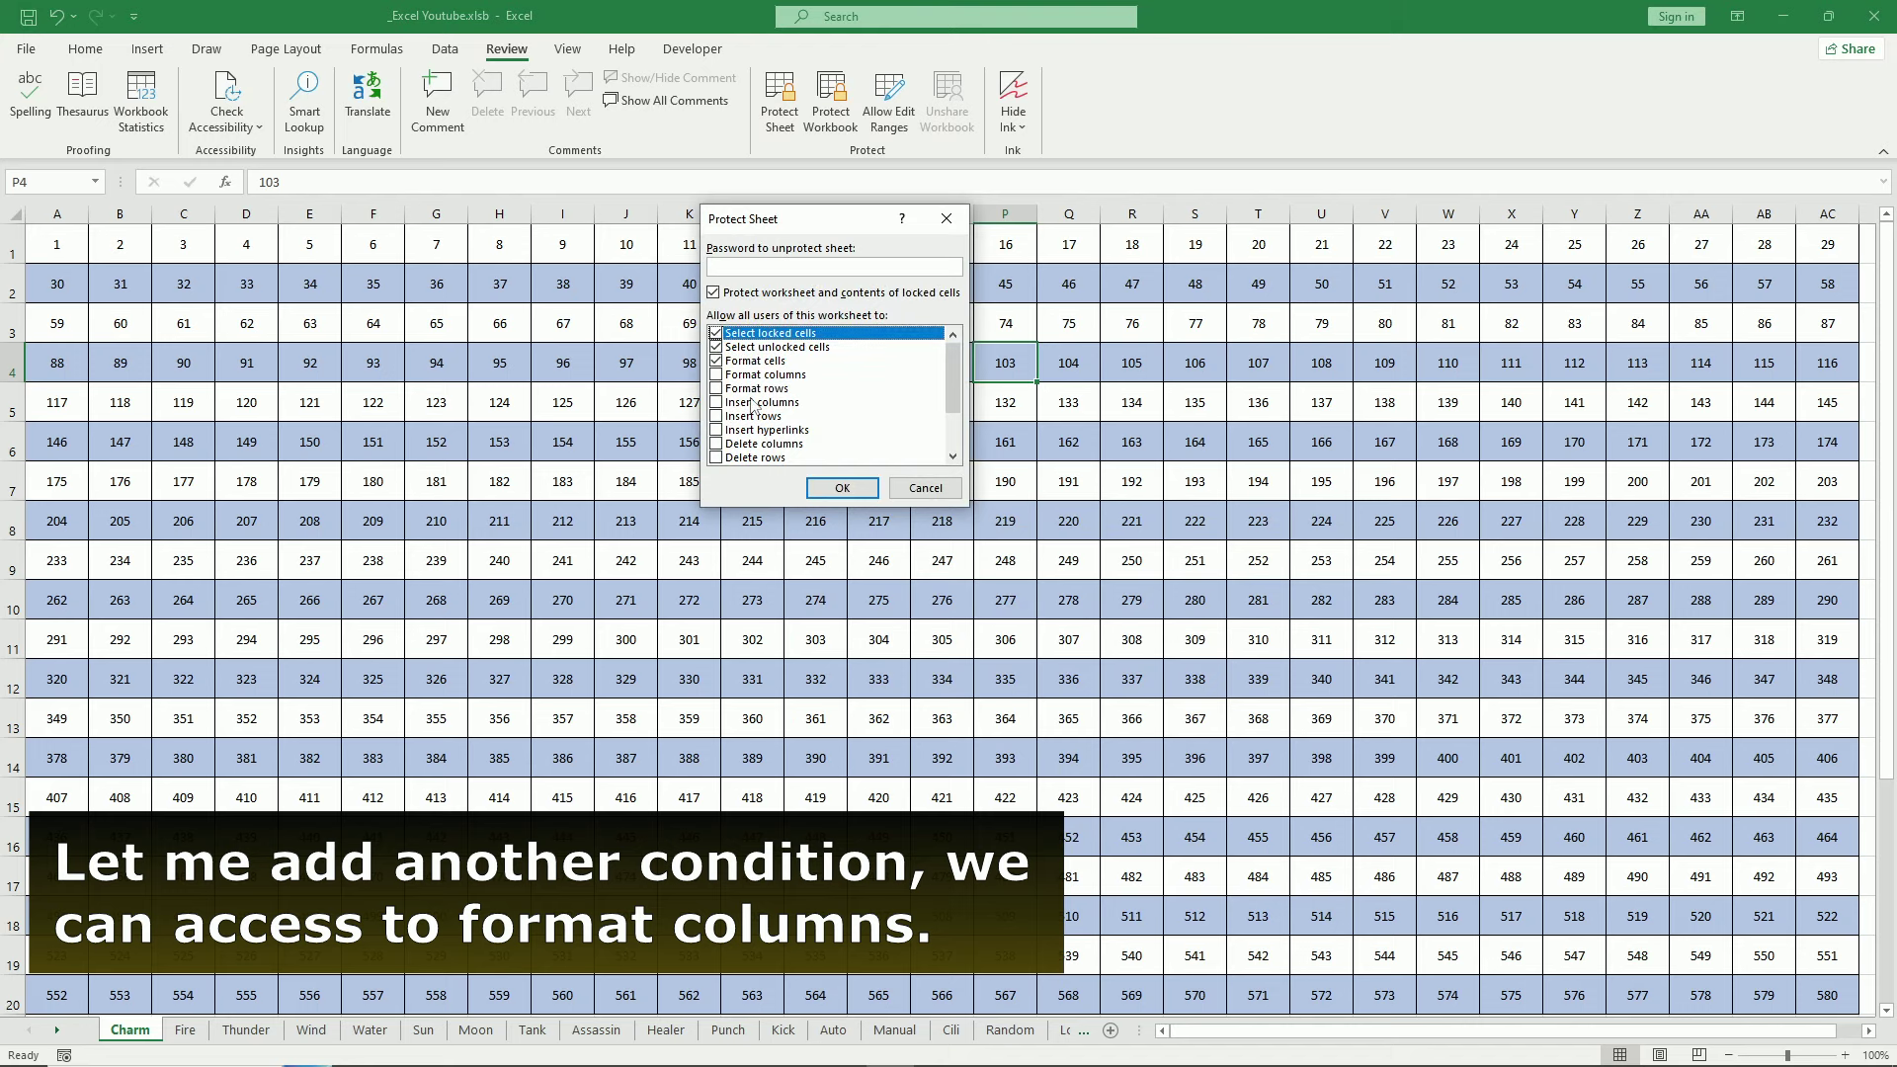
# - Re-protect the Charm sheet with Format columns ticked alongside the existing allowed options
pyautogui.click(717, 375)
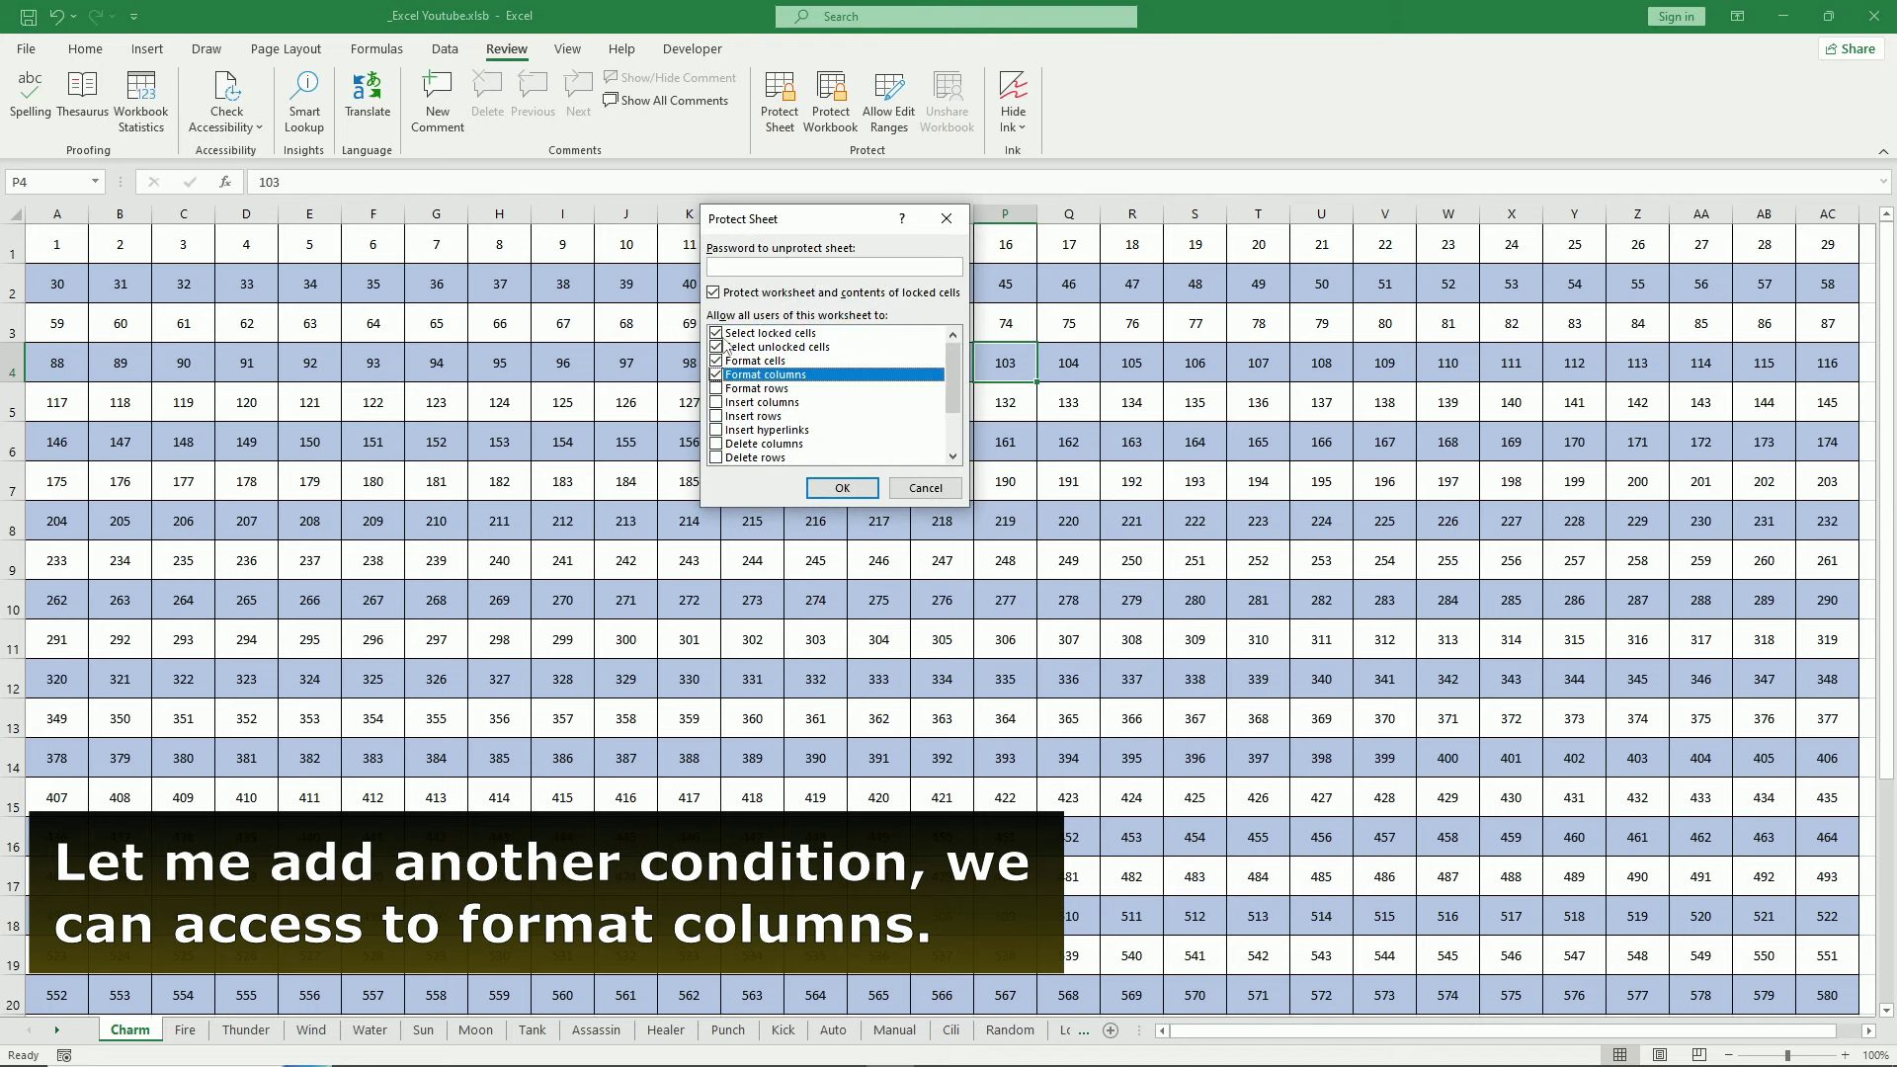
pyautogui.click(721, 334)
pyautogui.click(842, 487)
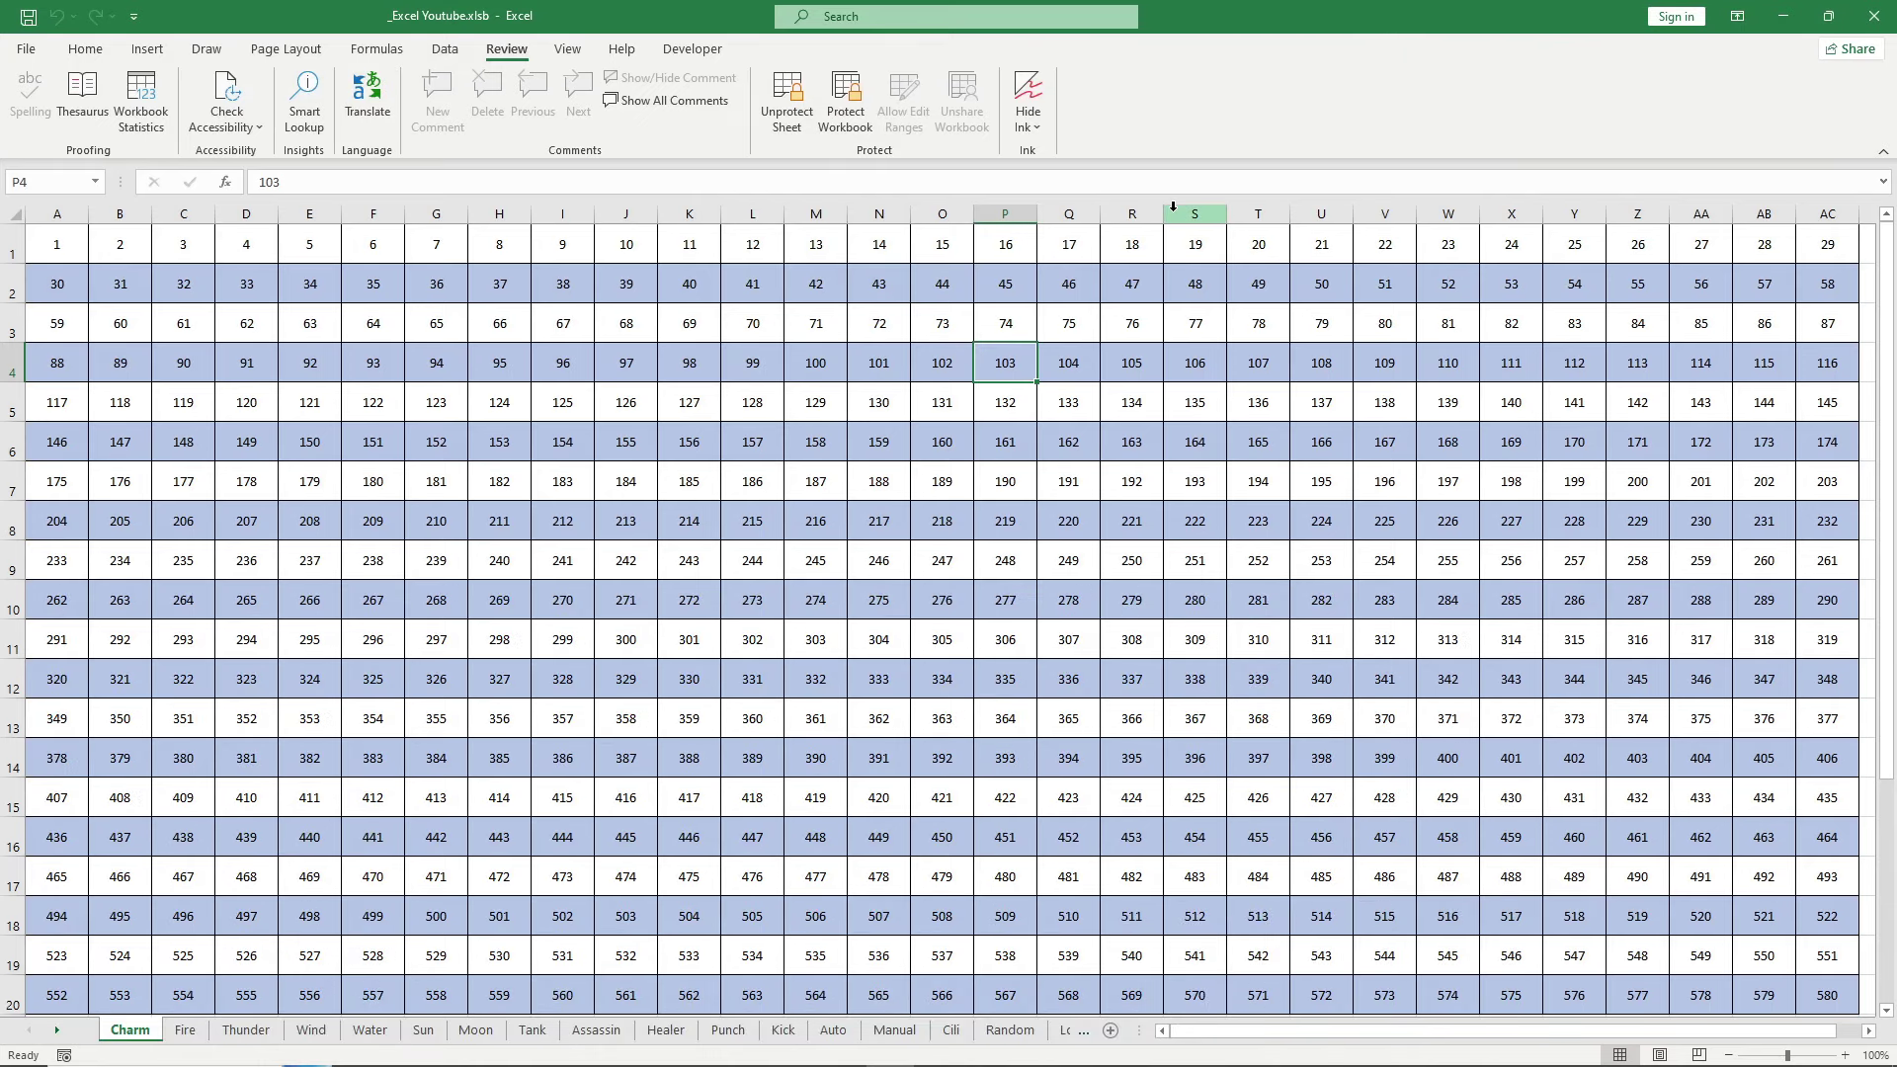
# - Narrow columns Q–T by dragging their borders and autofit column P to its numbers
pyautogui.moveTo(1162, 215); pyautogui.dragTo(1062, 215)
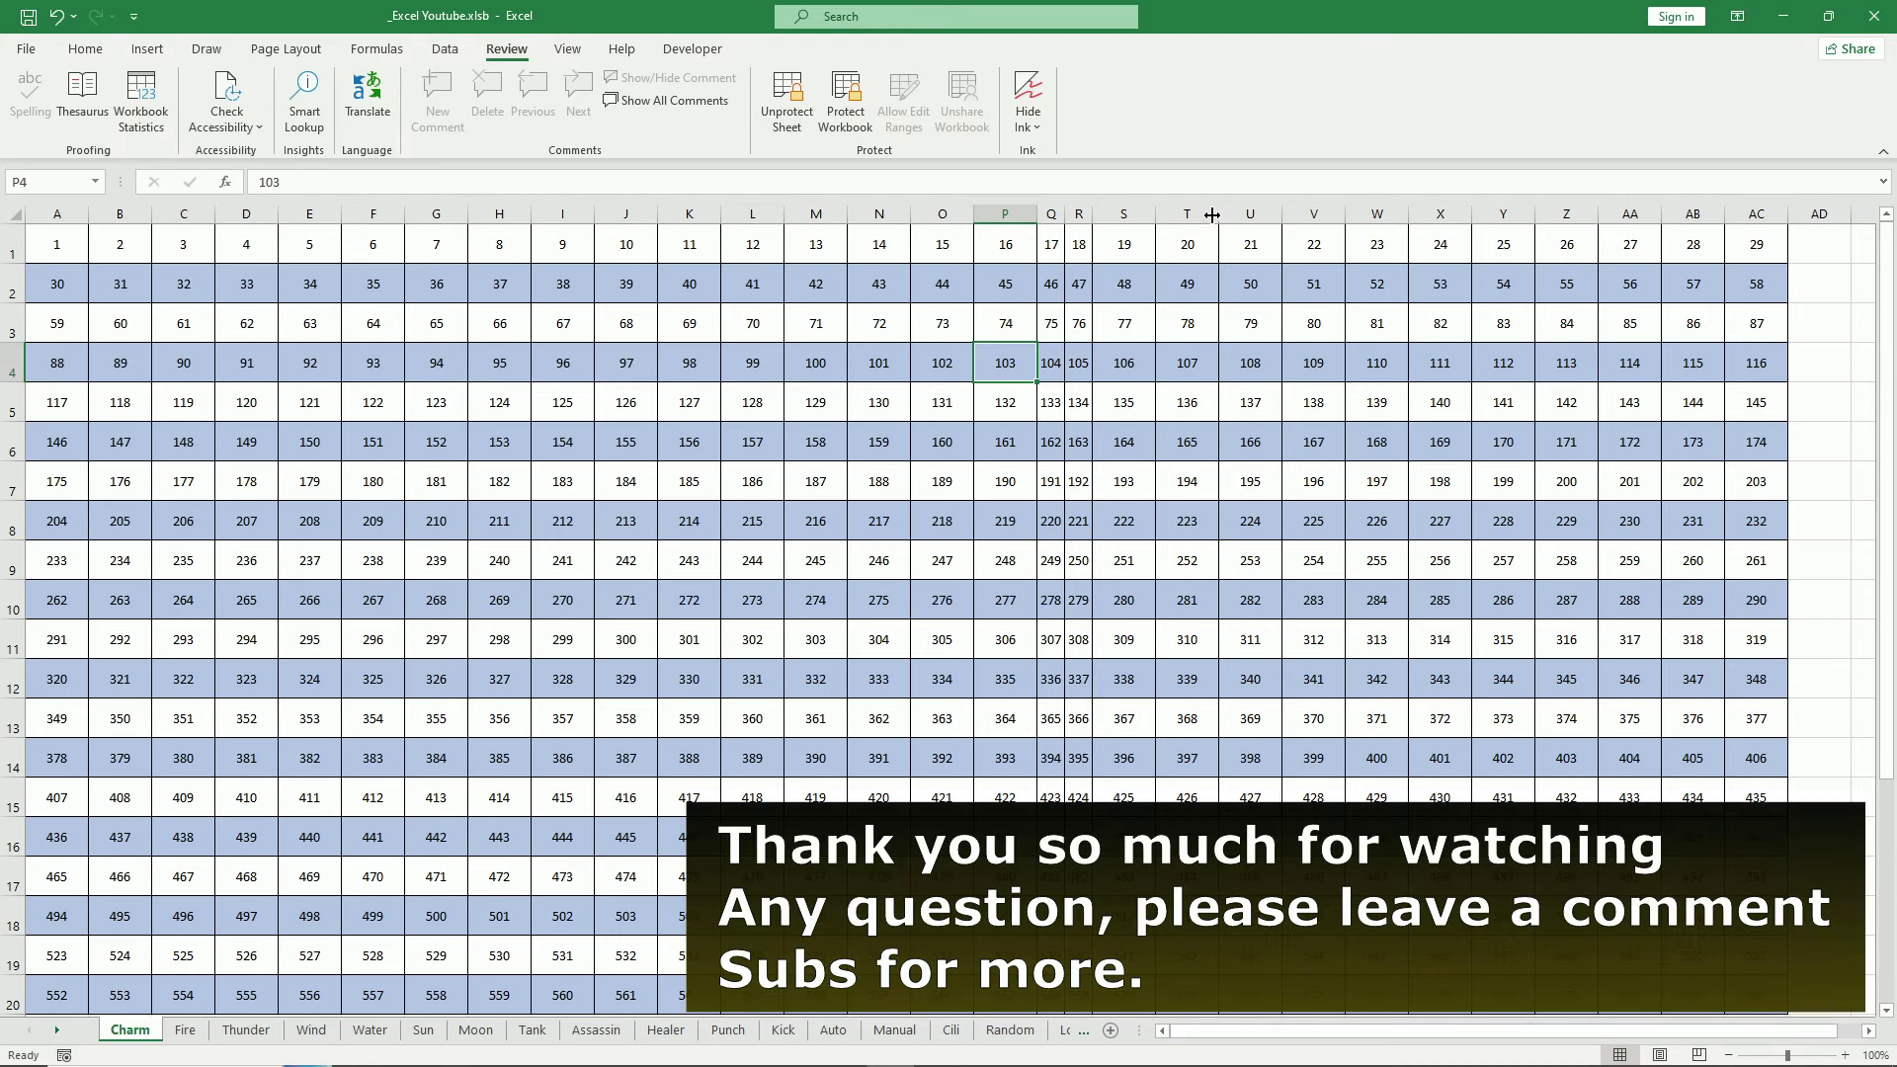
pyautogui.moveTo(1218, 216); pyautogui.dragTo(1120, 215)
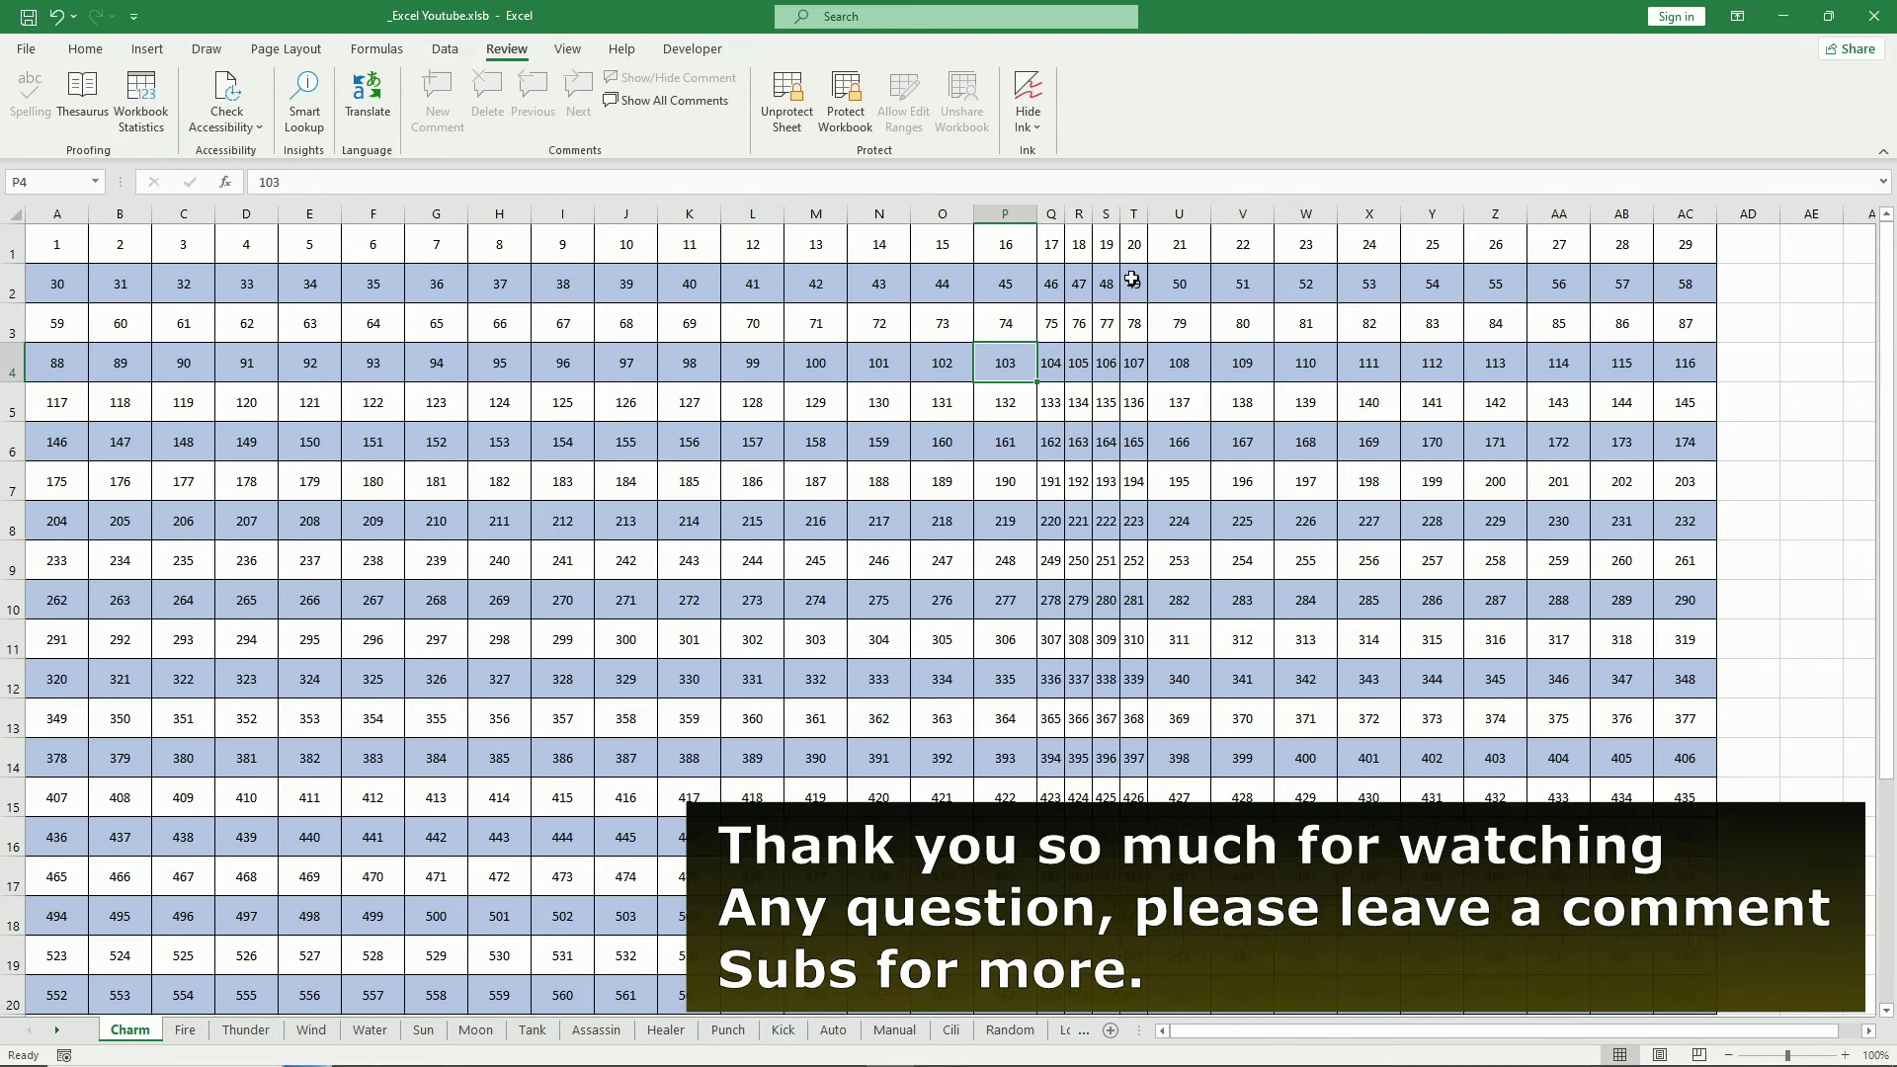
pyautogui.doubleClick(1036, 213)
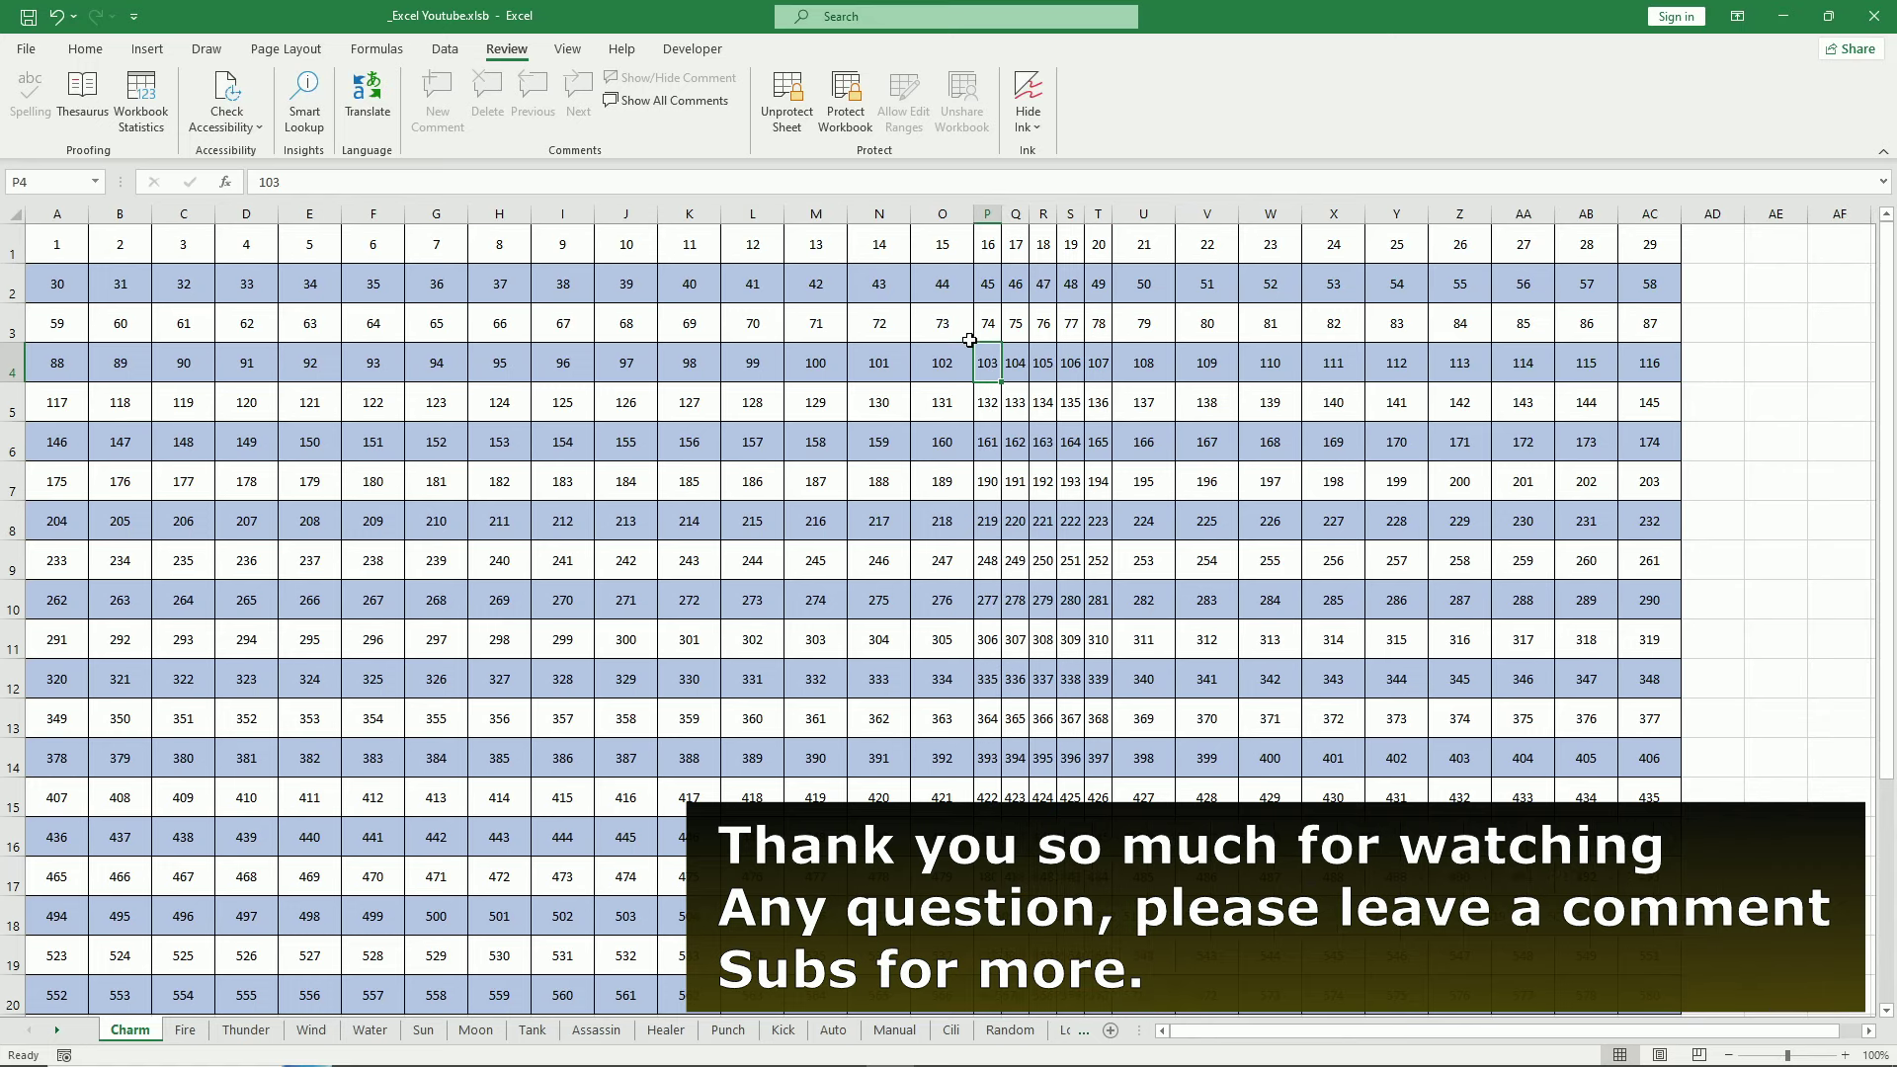